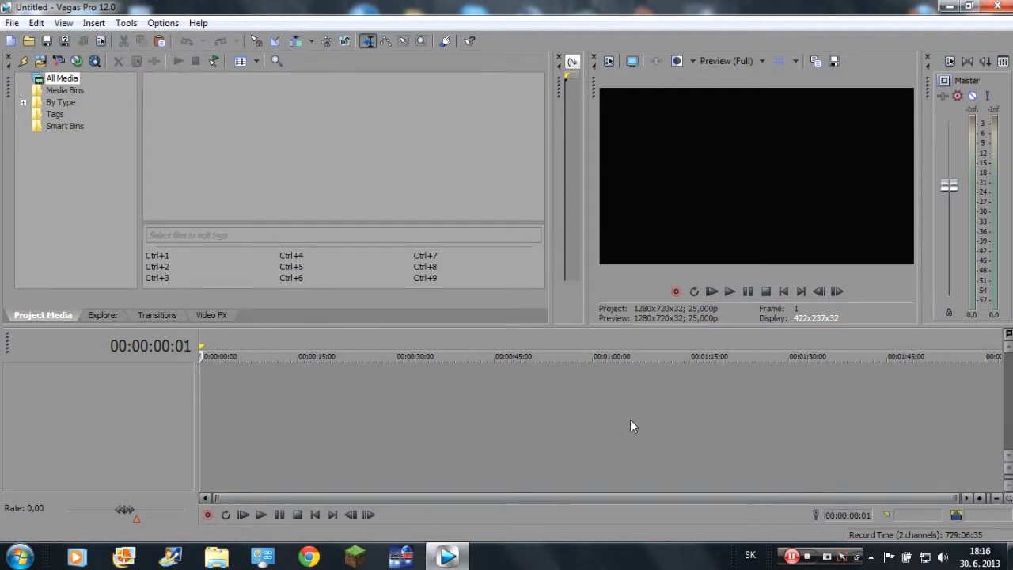
{"action": "left_click", "coordinate": [559, 60]}
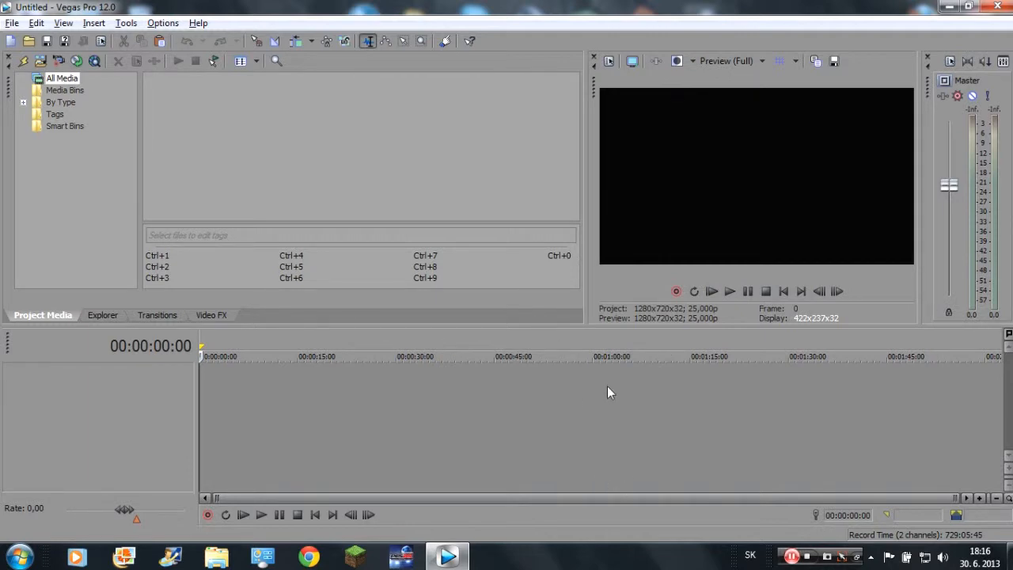
{"action": "key", "text": "alt+Return"}
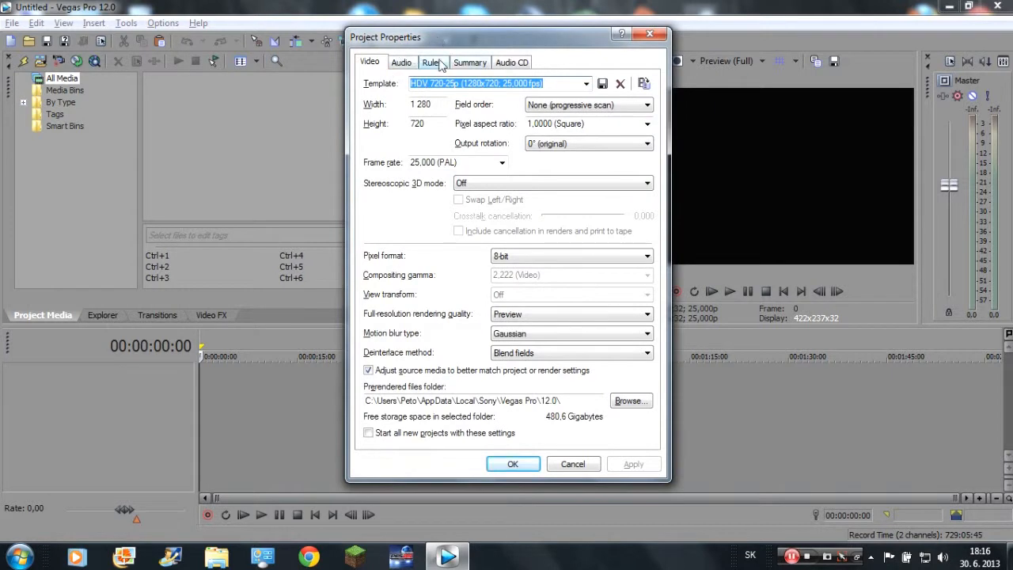
{"action": "left_click", "coordinate": [650, 35]}
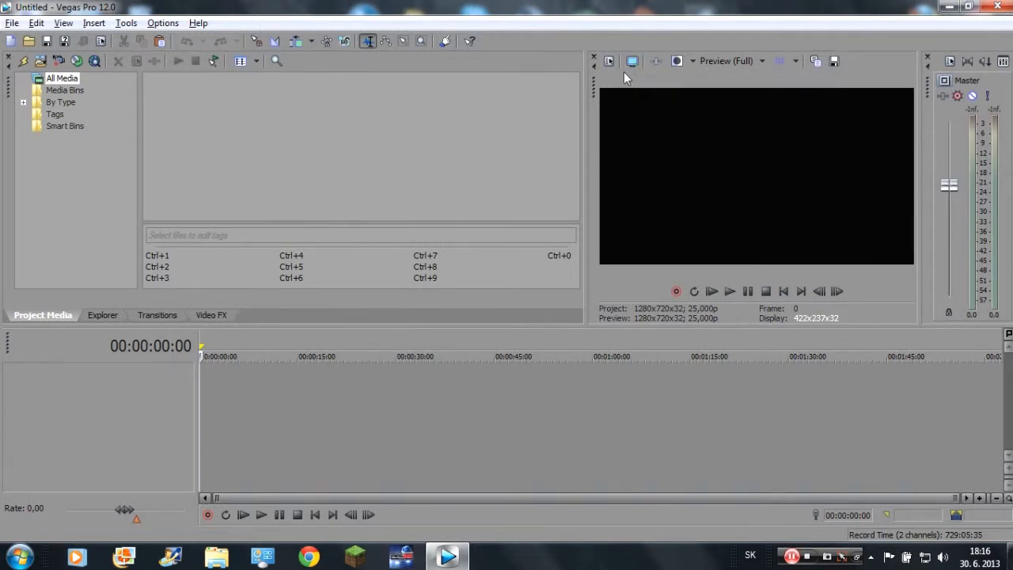
{"action": "key", "text": "alt+2"}
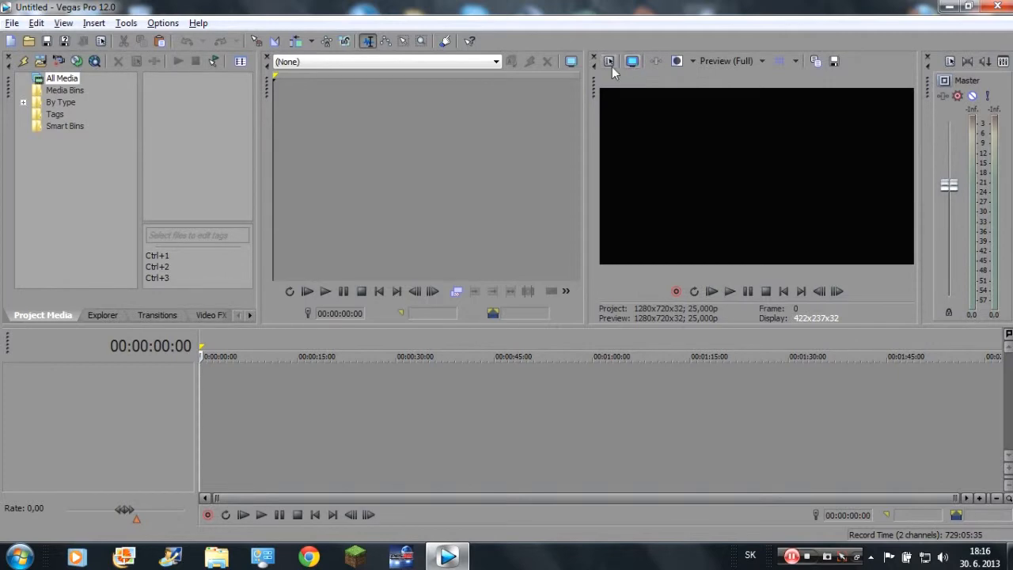
{"action": "left_click", "coordinate": [610, 69]}
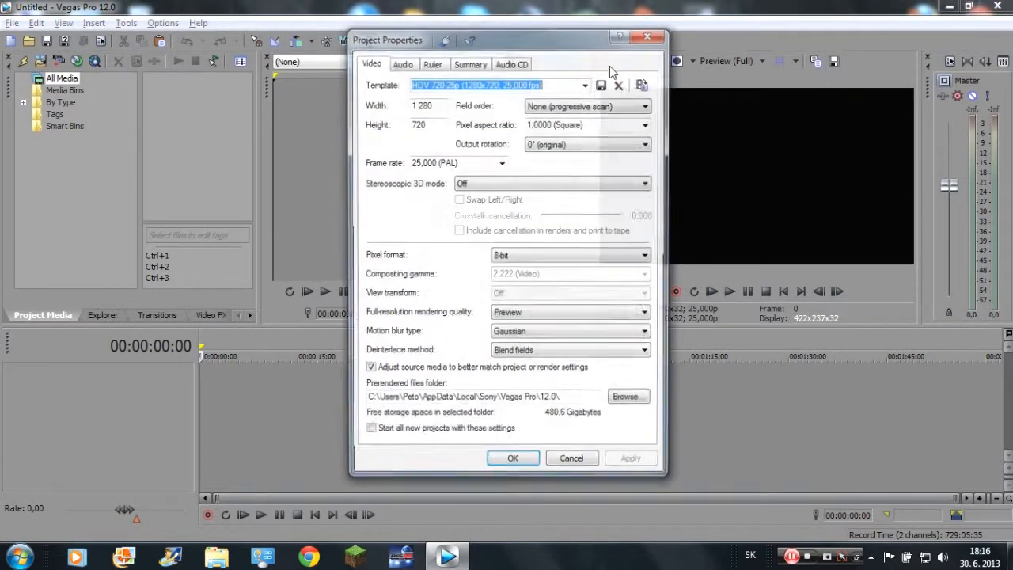
{"action": "left_click", "coordinate": [651, 35]}
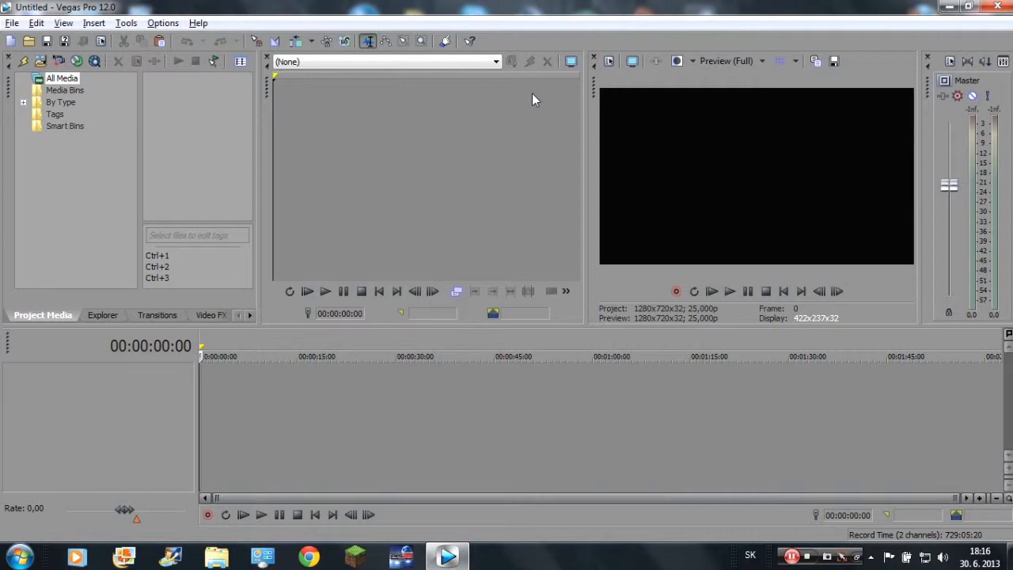
{"action": "key", "text": "alt+Return"}
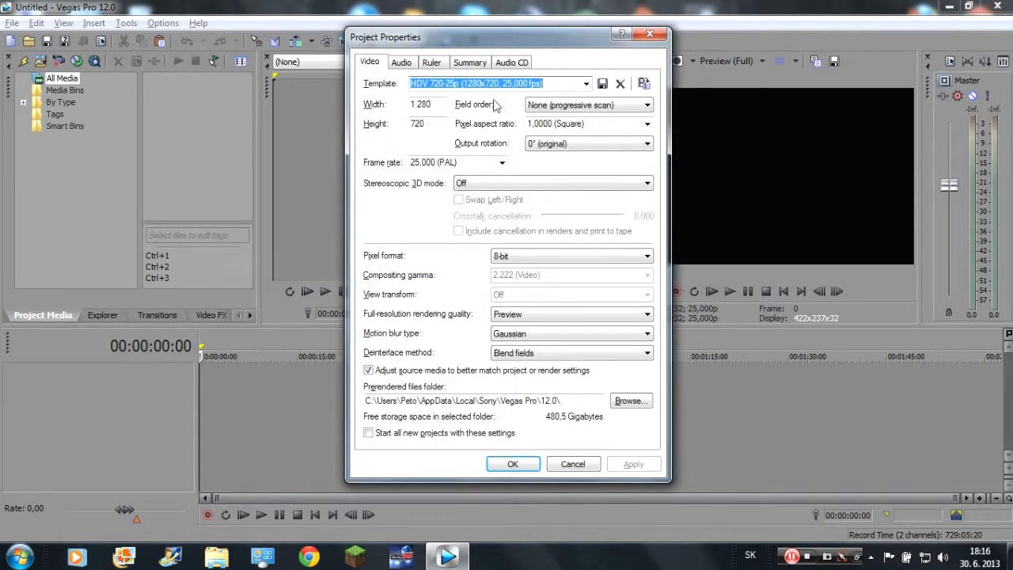
{"action": "left_click", "coordinate": [647, 38]}
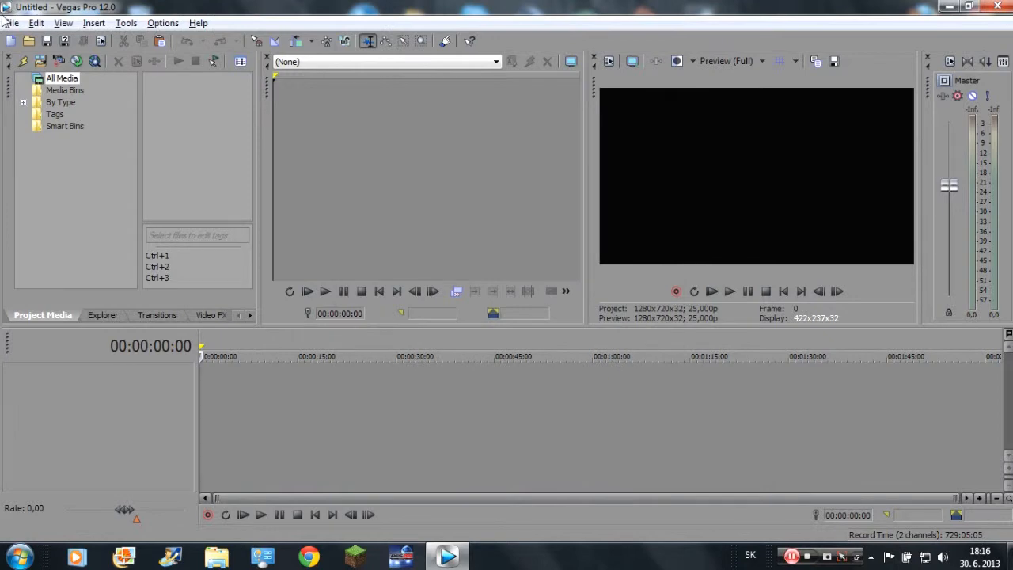
{"action": "key", "text": "alt+e"}
{"action": "mouse_move", "coordinate": [12, 23]}
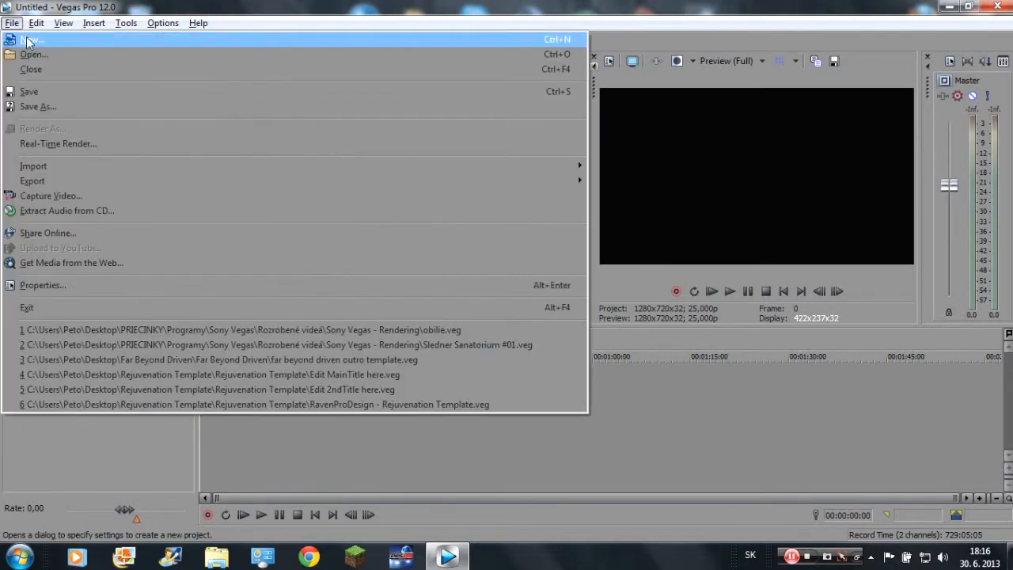
{"action": "left_click", "coordinate": [39, 38]}
{"action": "left_click", "coordinate": [648, 36]}
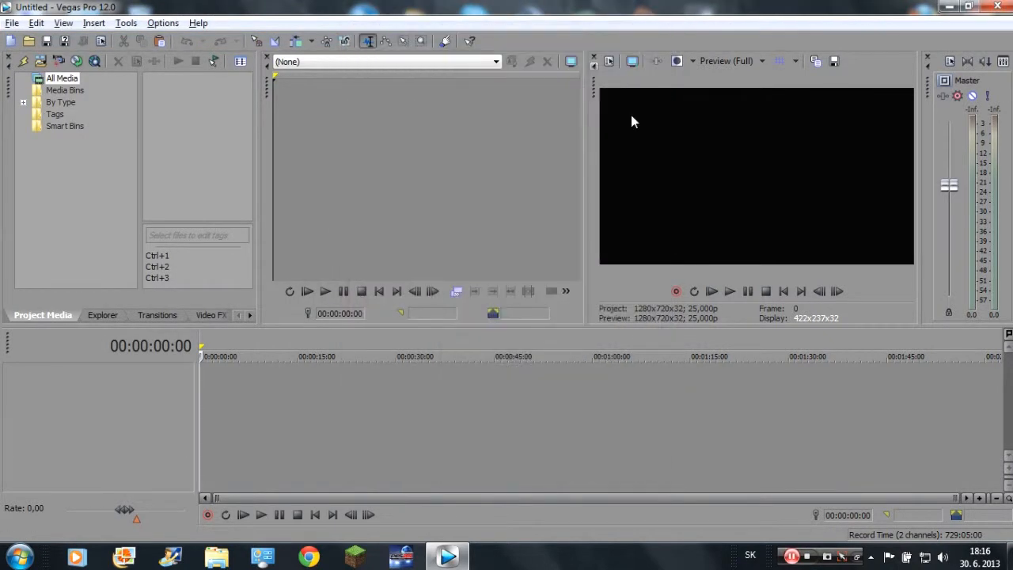
{"action": "key", "text": "ctrl+n"}
{"action": "left_click", "coordinate": [649, 34]}
Set the project's video template to HDV 720-25p (1280x720; 25,000 fps) and its pixel format to 8-bit.
{"action": "key", "text": "alt+Return"}
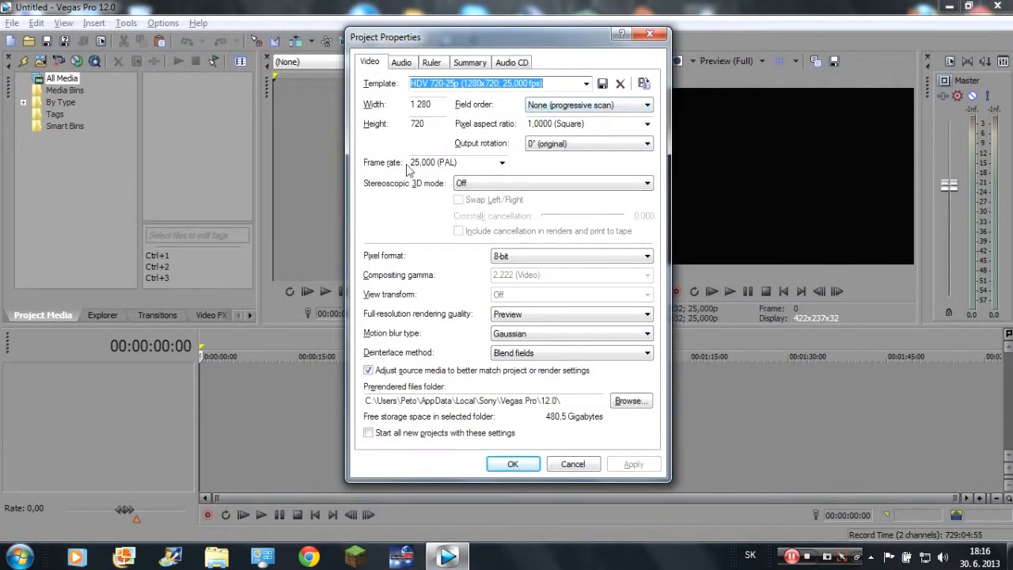
{"action": "left_click", "coordinate": [587, 86]}
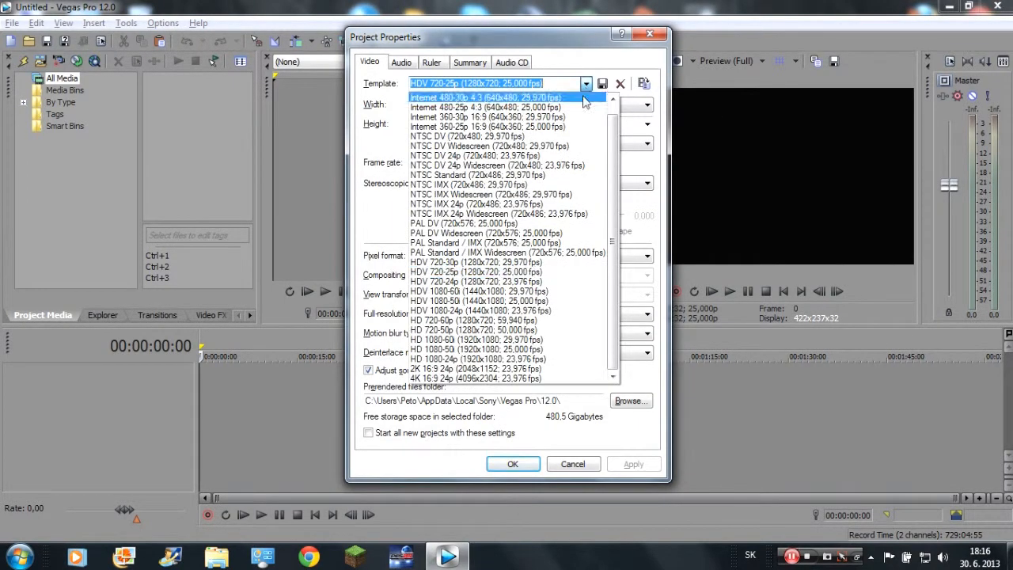
{"action": "left_click_drag", "start_coordinate": [614, 181], "coordinate": [600, 196]}
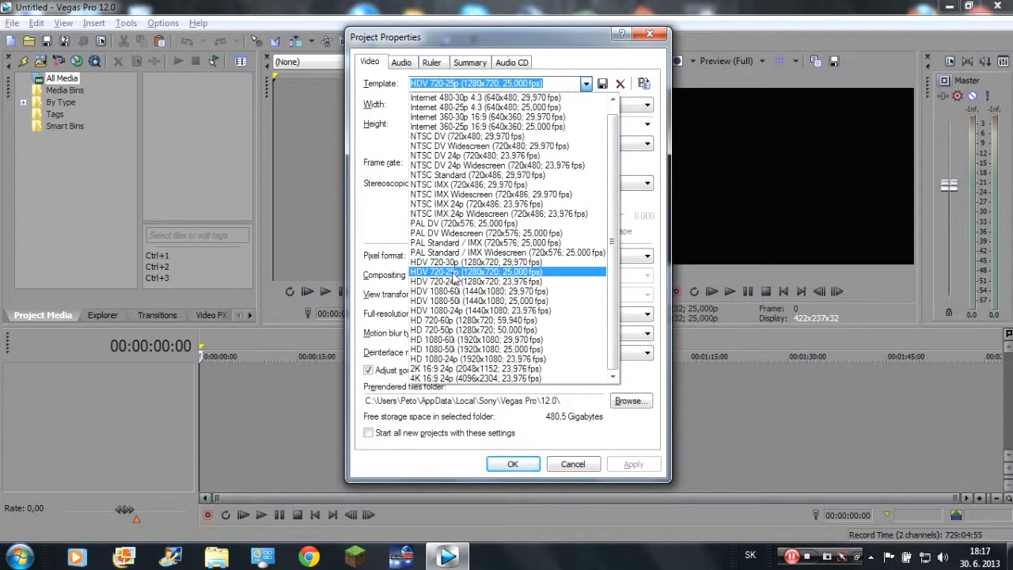
{"action": "left_click", "coordinate": [453, 275]}
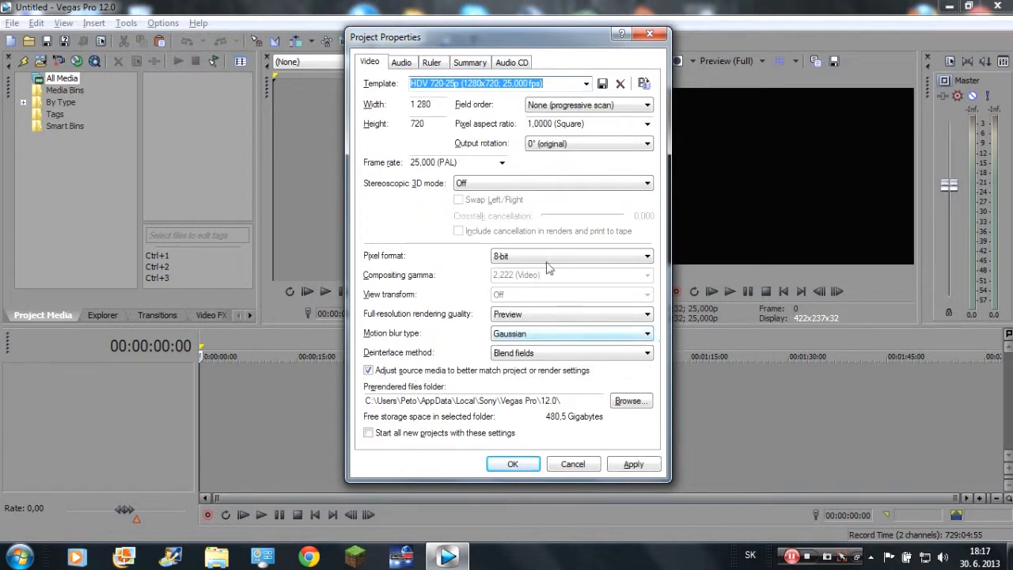
{"action": "left_click", "coordinate": [570, 87]}
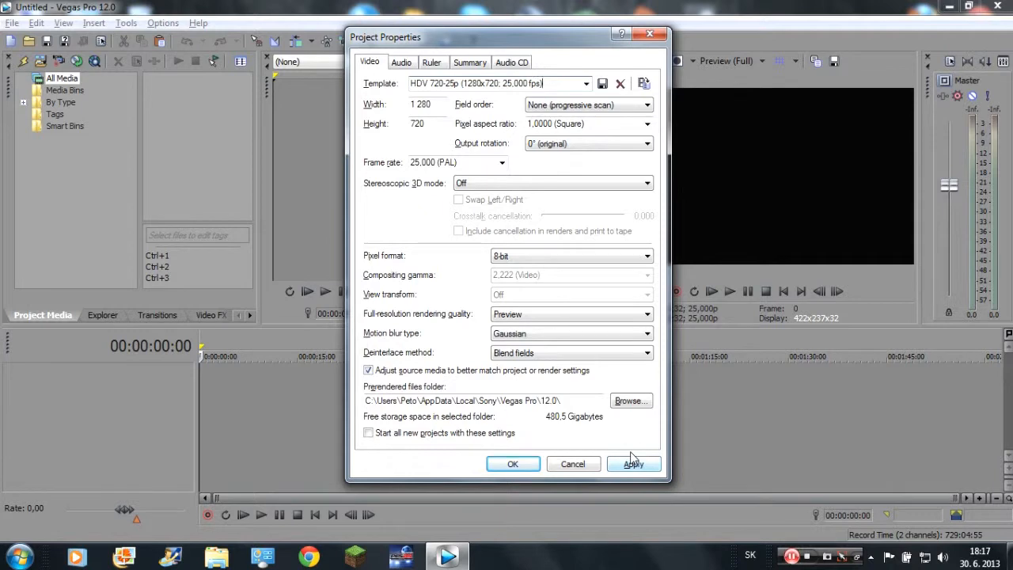
{"action": "left_click", "coordinate": [507, 261]}
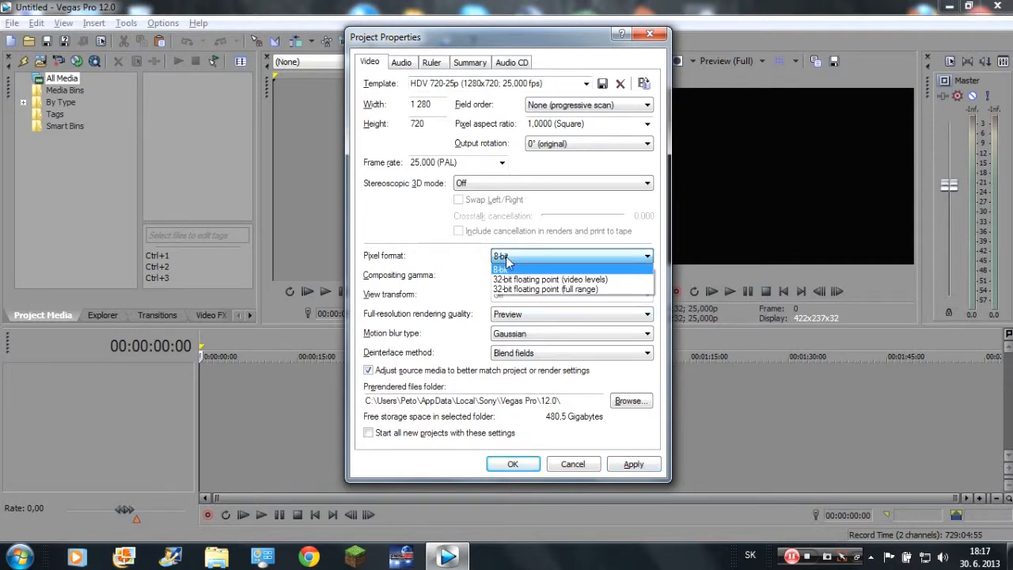
{"action": "left_click", "coordinate": [558, 269]}
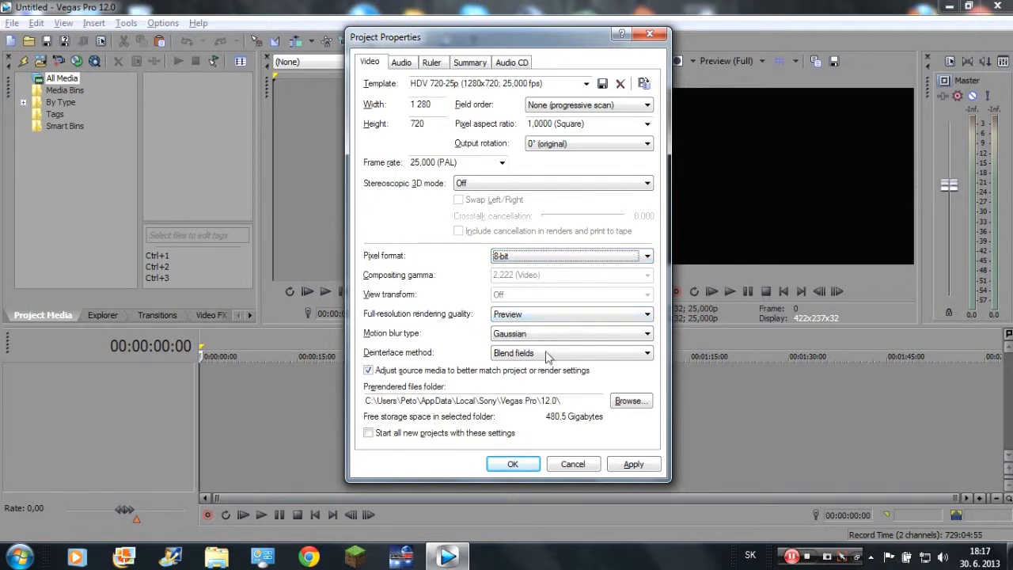
Compare the full-resolution rendering quality options and set the quality to Preview.
{"action": "left_click", "coordinate": [542, 320]}
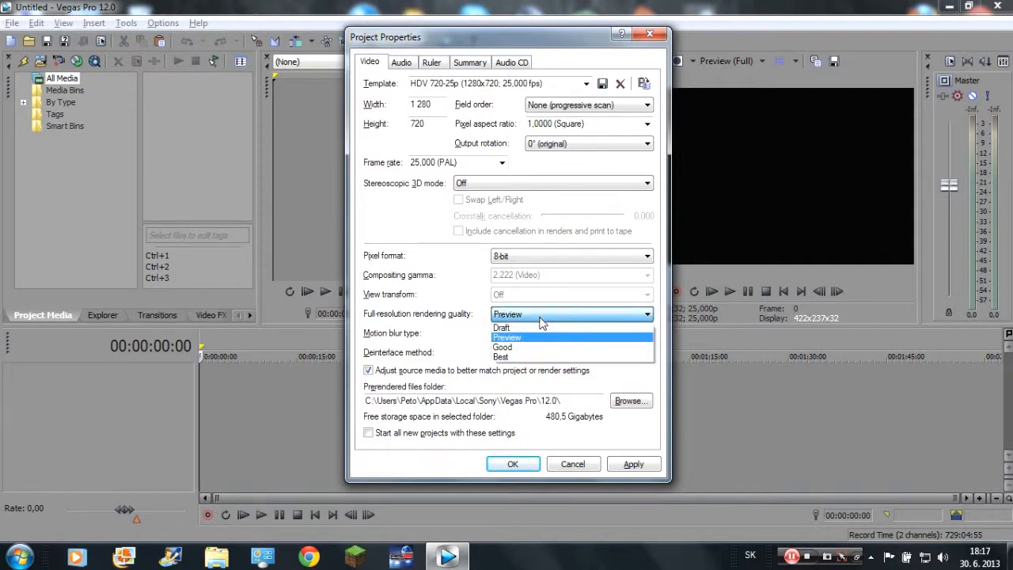
{"action": "left_click", "coordinate": [539, 317]}
{"action": "left_click", "coordinate": [528, 315]}
{"action": "left_click", "coordinate": [516, 357]}
{"action": "left_click", "coordinate": [522, 318]}
{"action": "left_click", "coordinate": [534, 338]}
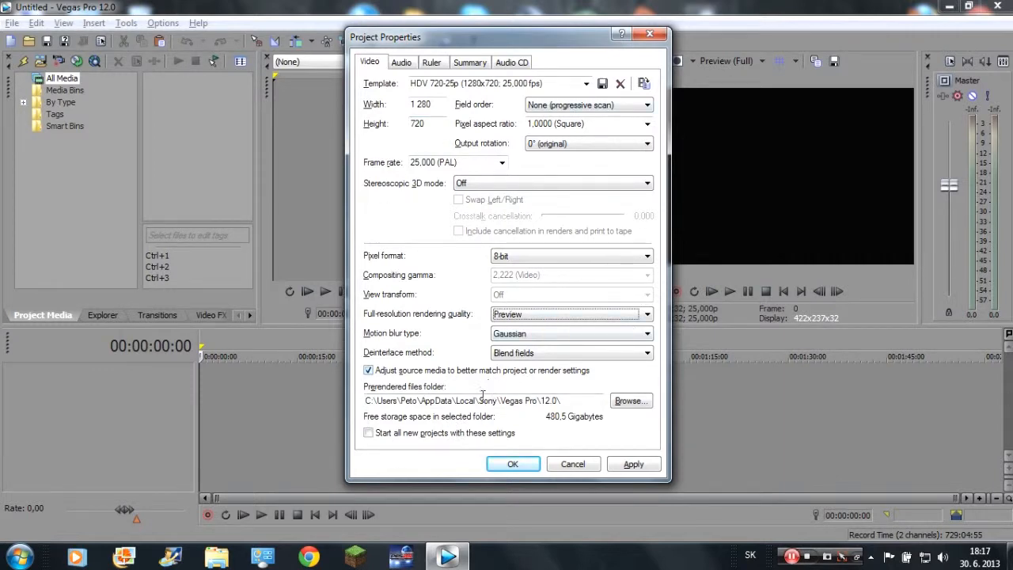
Make these video settings the default for all new projects and apply the project properties.
{"action": "left_click", "coordinate": [387, 440]}
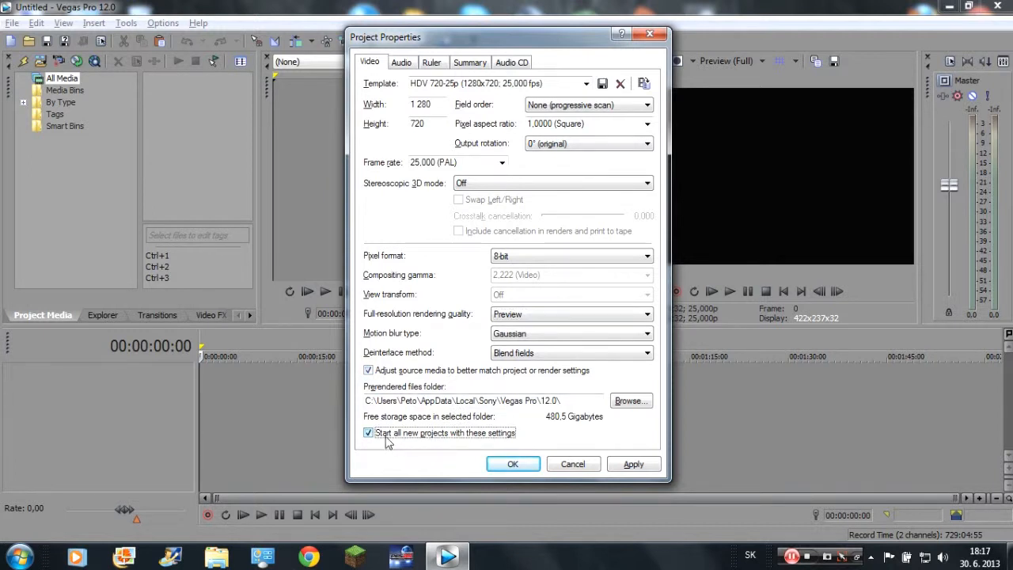
{"action": "left_click", "coordinate": [631, 469]}
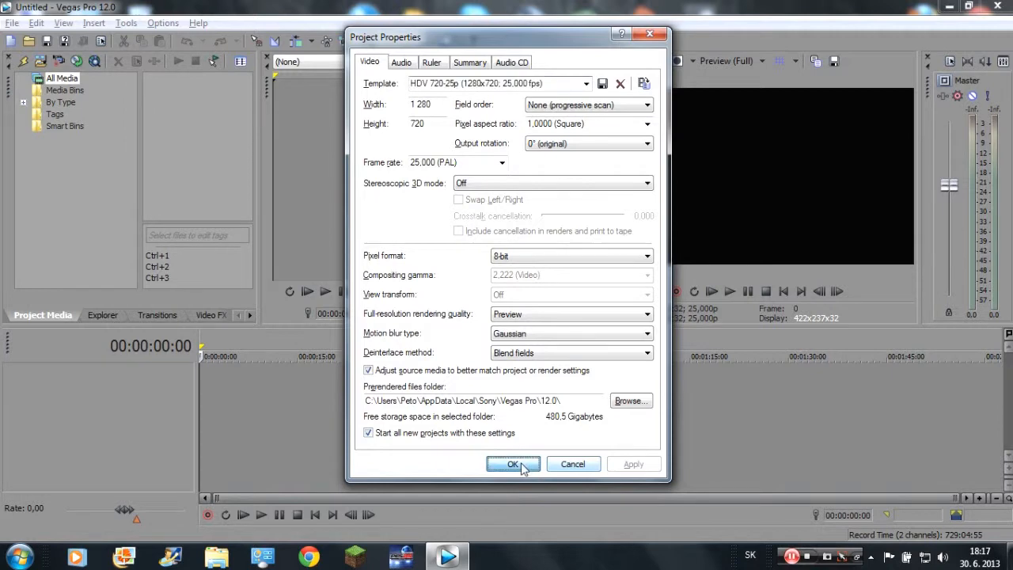
{"action": "left_click", "coordinate": [513, 463]}
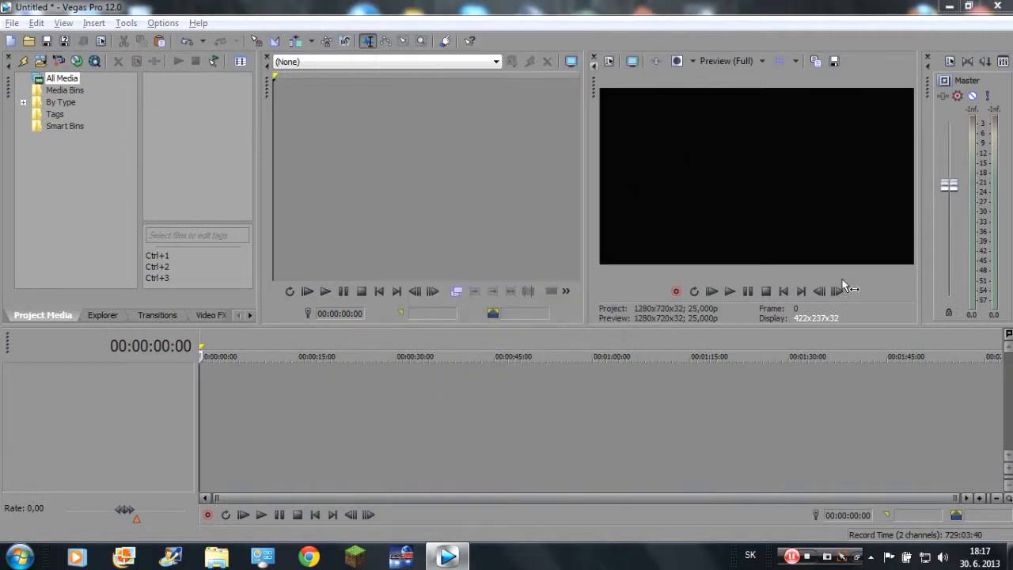
Review the Audio, Summary and Audio CD settings in the project properties without changing them.
{"action": "key", "text": "alt+Return"}
{"action": "left_click", "coordinate": [401, 62]}
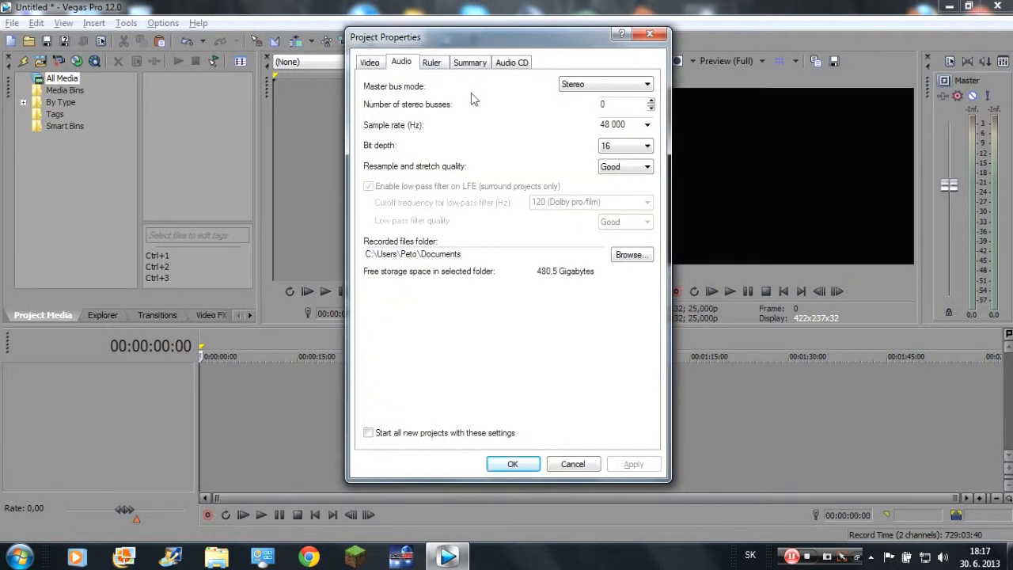
{"action": "left_click", "coordinate": [469, 63]}
{"action": "left_click", "coordinate": [511, 62]}
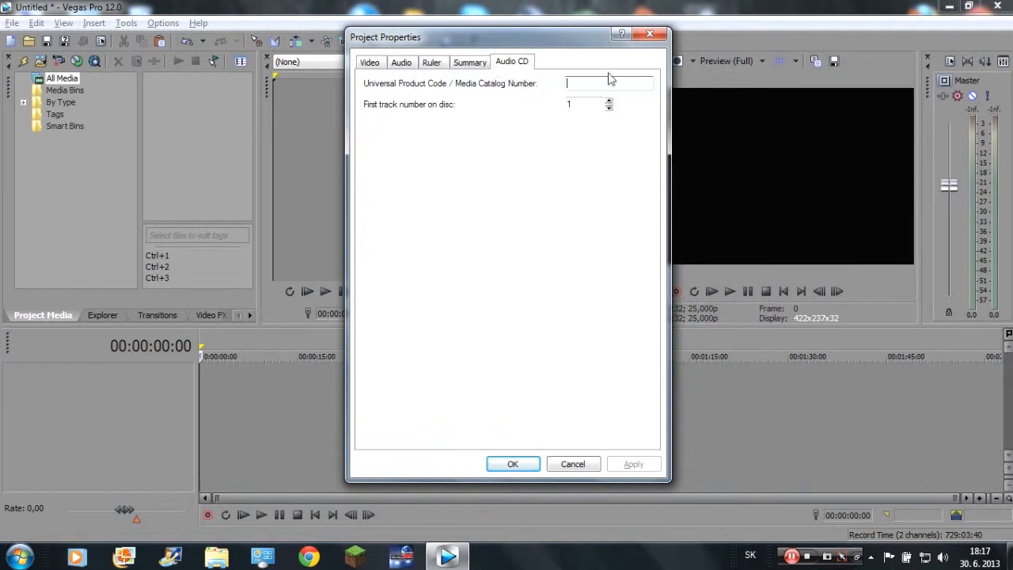
{"action": "left_click", "coordinate": [649, 34]}
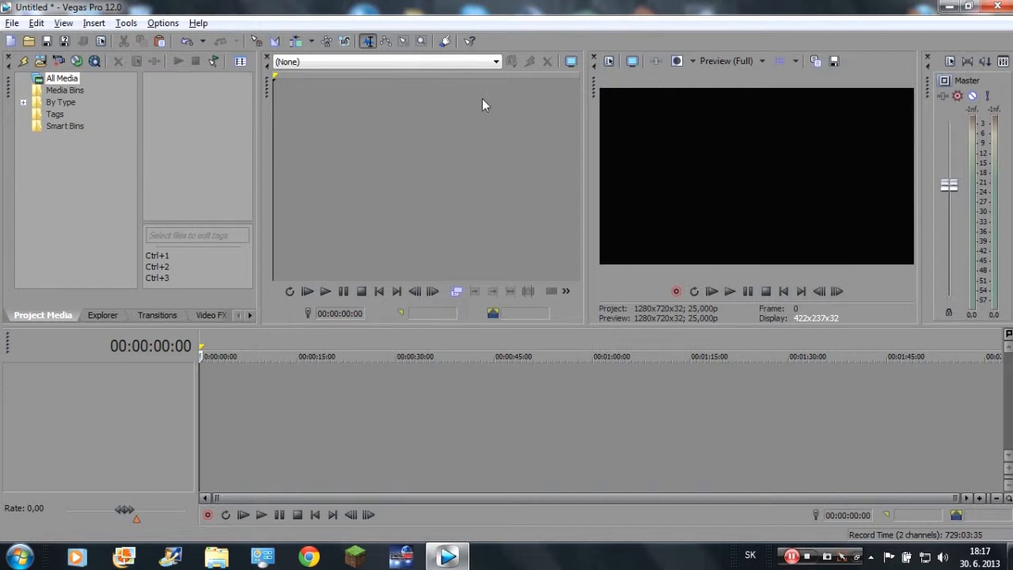
Import the video "spawnery a prvy enchant 8" from the MC folder inside Rozrobené videá into the project media.
{"action": "left_click", "coordinate": [41, 62]}
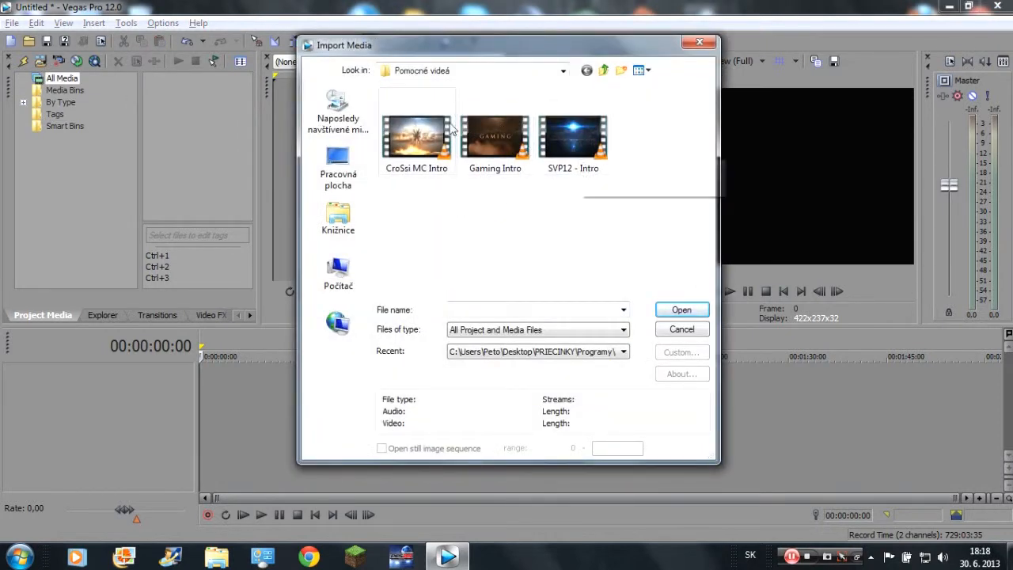
{"action": "key", "text": "BackSpace"}
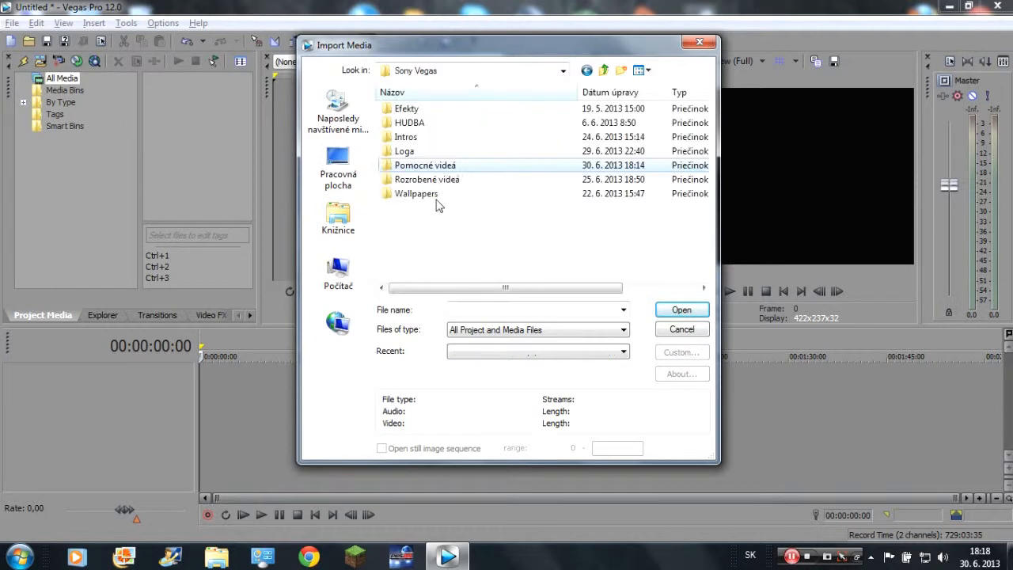
{"action": "left_click", "coordinate": [443, 182]}
{"action": "double_click", "coordinate": [442, 185]}
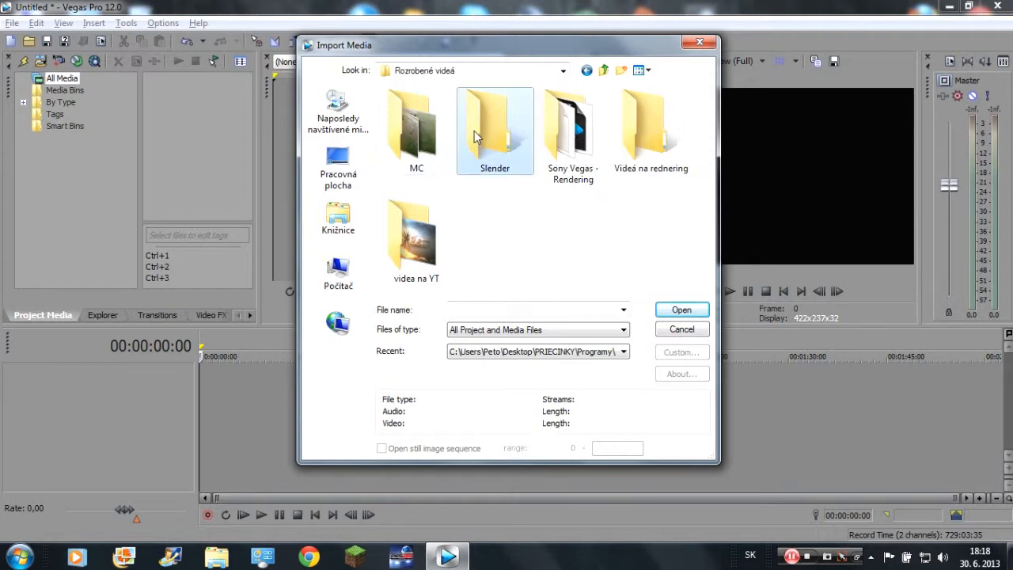
{"action": "double_click", "coordinate": [417, 131]}
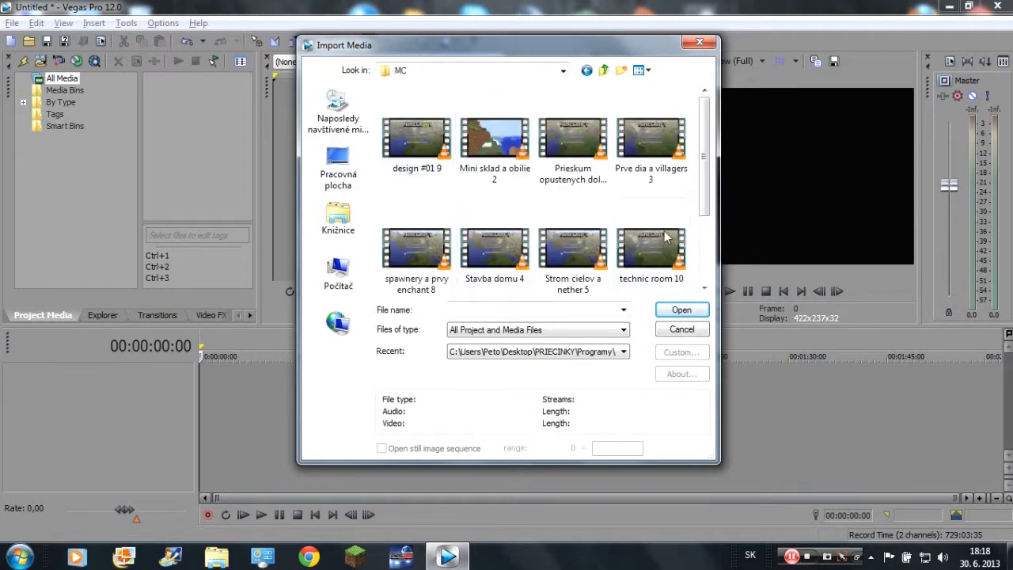
{"action": "left_click_drag", "start_coordinate": [703, 198], "coordinate": [682, 276]}
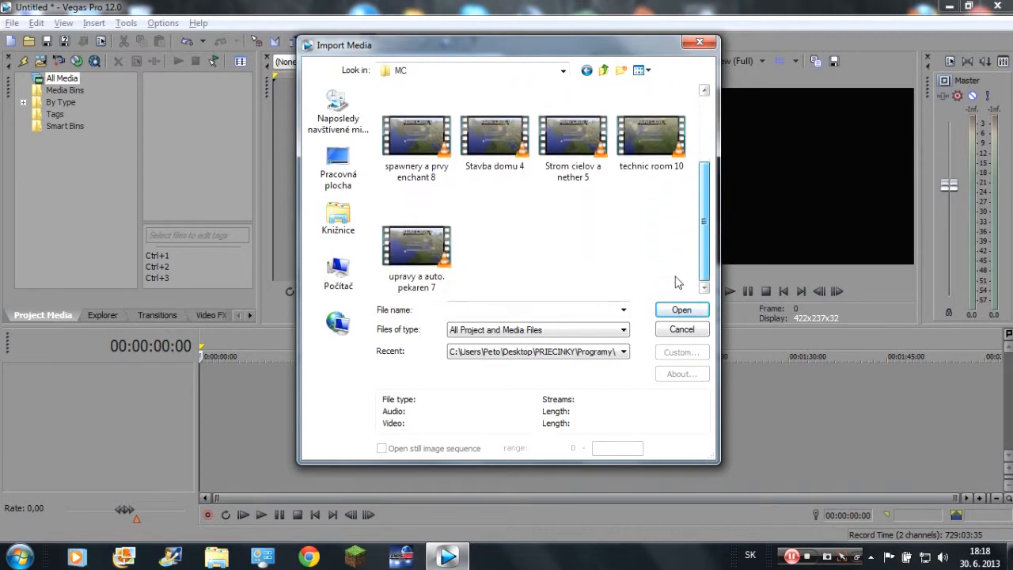
{"action": "scroll", "coordinate": [685, 263], "scroll_direction": "up", "scroll_amount": 2}
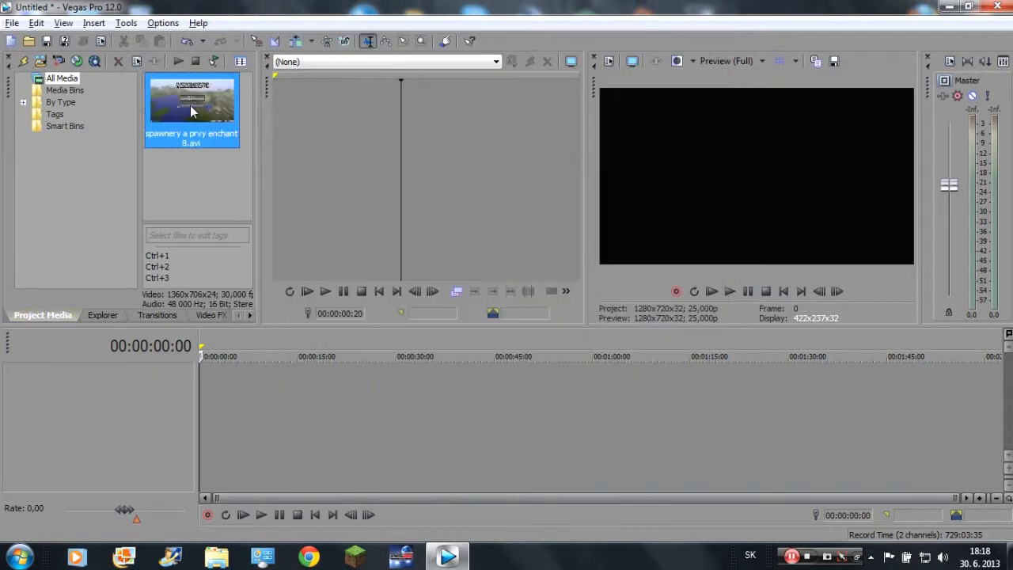
Place the imported clip at the start of the timeline and match the project video settings to the clip.
{"action": "left_click_drag", "start_coordinate": [191, 112], "coordinate": [235, 140]}
{"action": "left_click_drag", "start_coordinate": [291, 374], "coordinate": [199, 410]}
{"action": "left_click_drag", "start_coordinate": [405, 407], "coordinate": [163, 379]}
{"action": "left_click", "coordinate": [585, 228]}
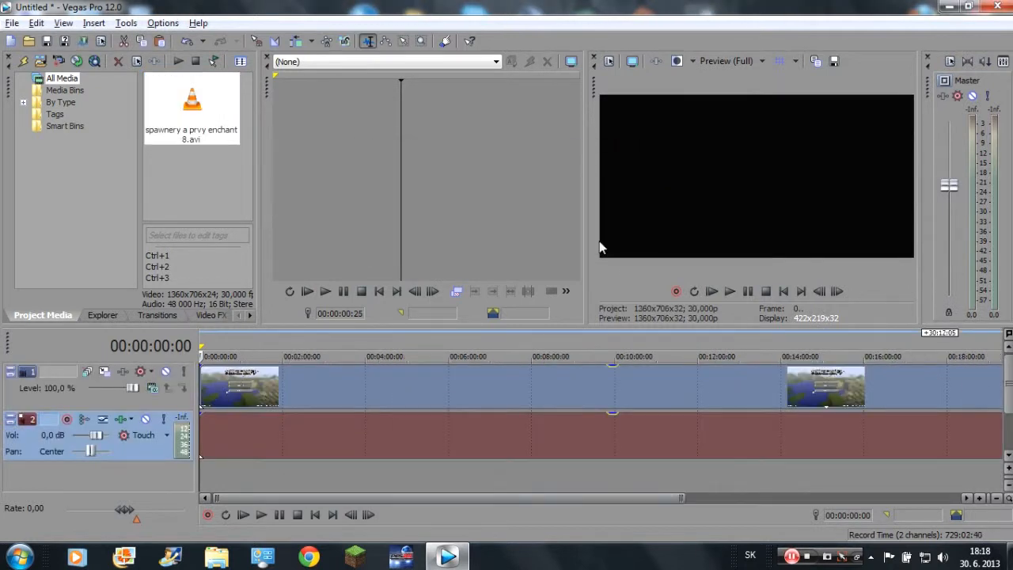
Select the clip's video track and its audio track in turn.
{"action": "left_click", "coordinate": [119, 405]}
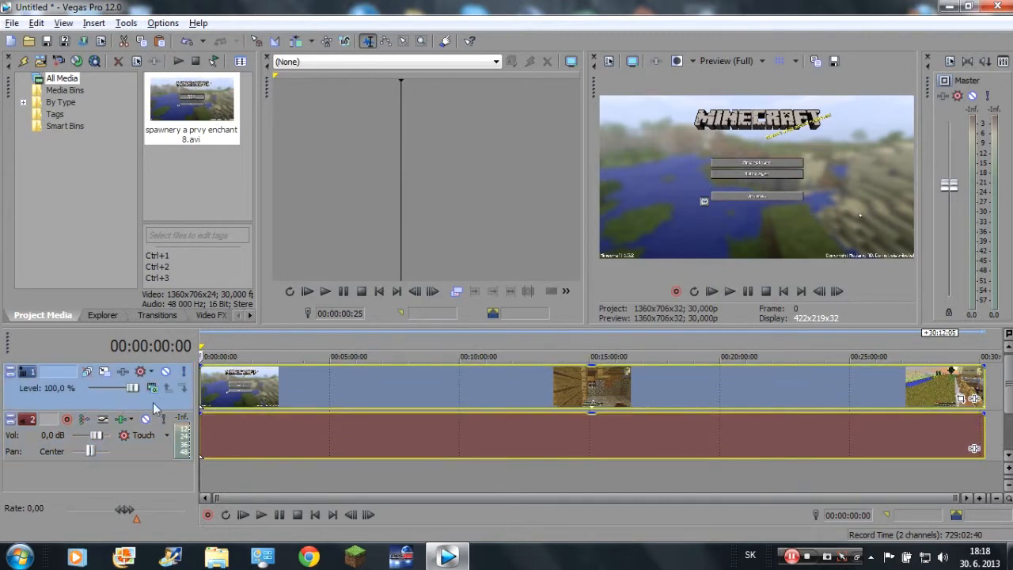
{"action": "left_click", "coordinate": [32, 454]}
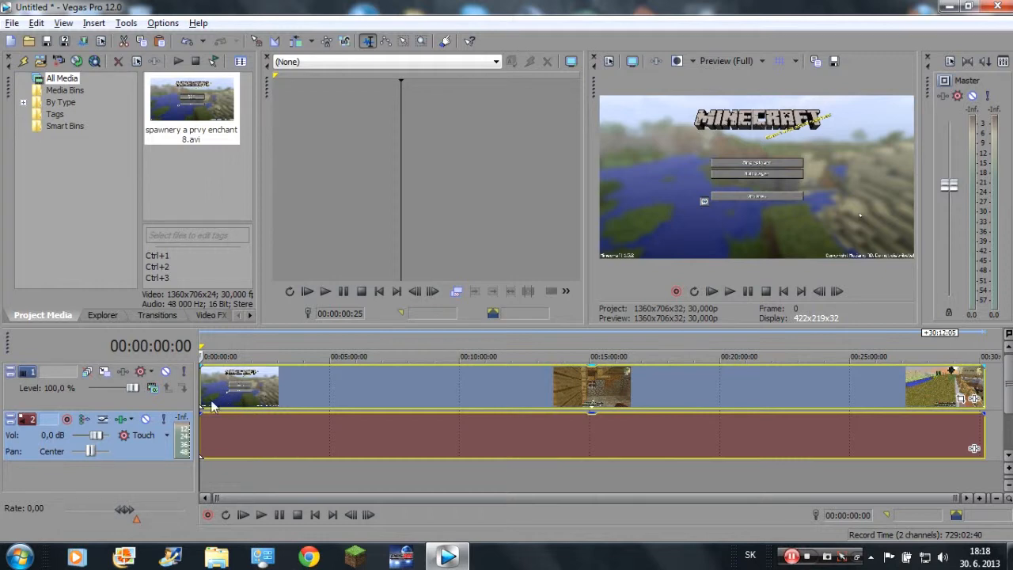
{"action": "scroll", "coordinate": [212, 405], "scroll_direction": "up", "scroll_amount": 2}
{"action": "left_click", "coordinate": [474, 401]}
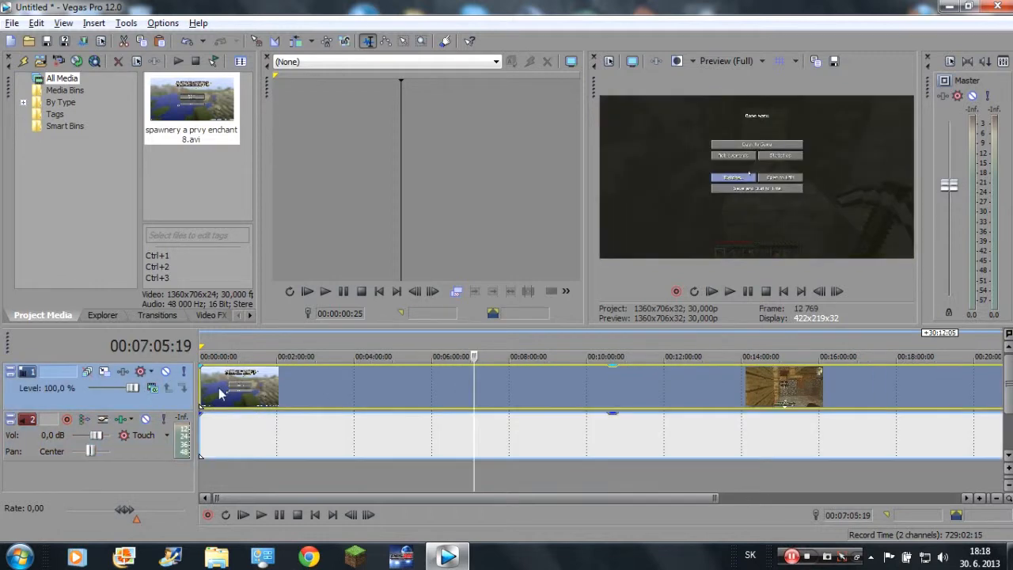
{"action": "left_click", "coordinate": [218, 391]}
{"action": "key", "text": "ctrl+Home"}
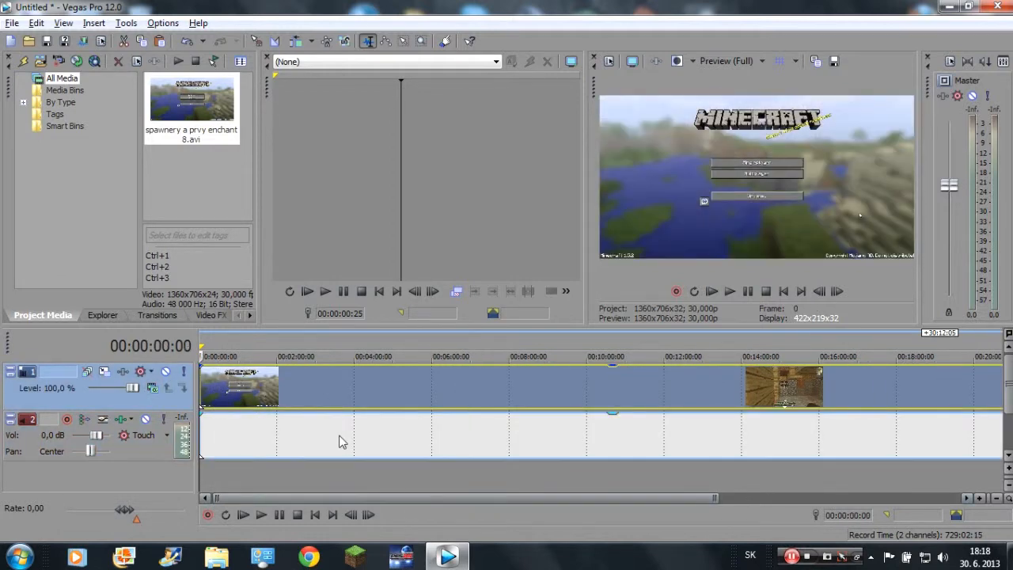
{"action": "scroll", "coordinate": [229, 385], "scroll_direction": "up", "scroll_amount": 5}
{"action": "scroll", "coordinate": [233, 385], "scroll_direction": "down", "scroll_amount": 1}
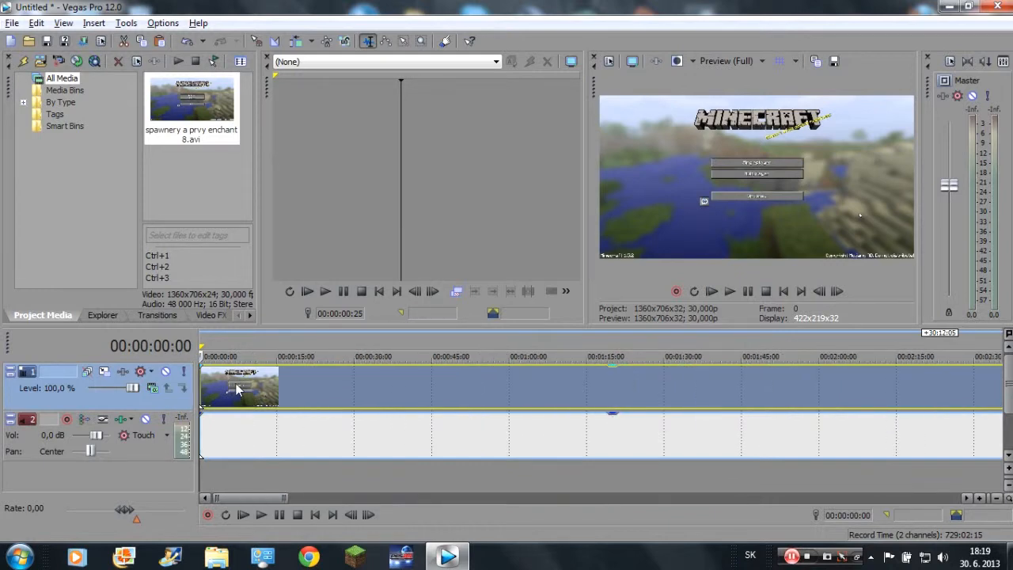
{"action": "left_click", "coordinate": [368, 386]}
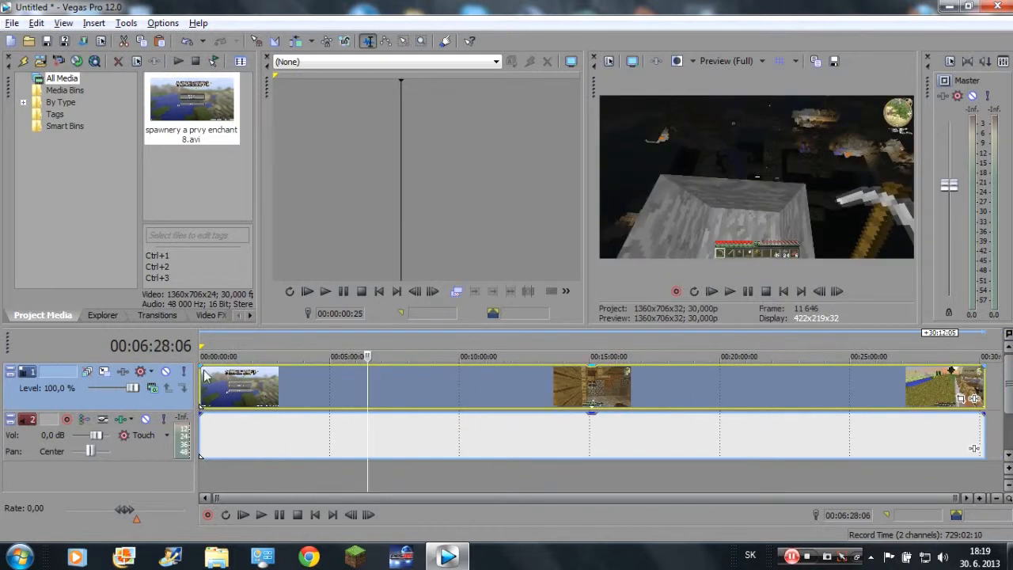
Add a fade-in at the start of the Minecraft video clip and set it to about 4 seconds.
{"action": "mouse_move", "coordinate": [203, 368]}
{"action": "left_mouse_down"}
{"action": "mouse_move", "coordinate": [545, 366]}
{"action": "mouse_move", "coordinate": [209, 378]}
{"action": "left_mouse_up"}
{"action": "scroll", "coordinate": [235, 389], "scroll_direction": "up", "scroll_amount": 3}
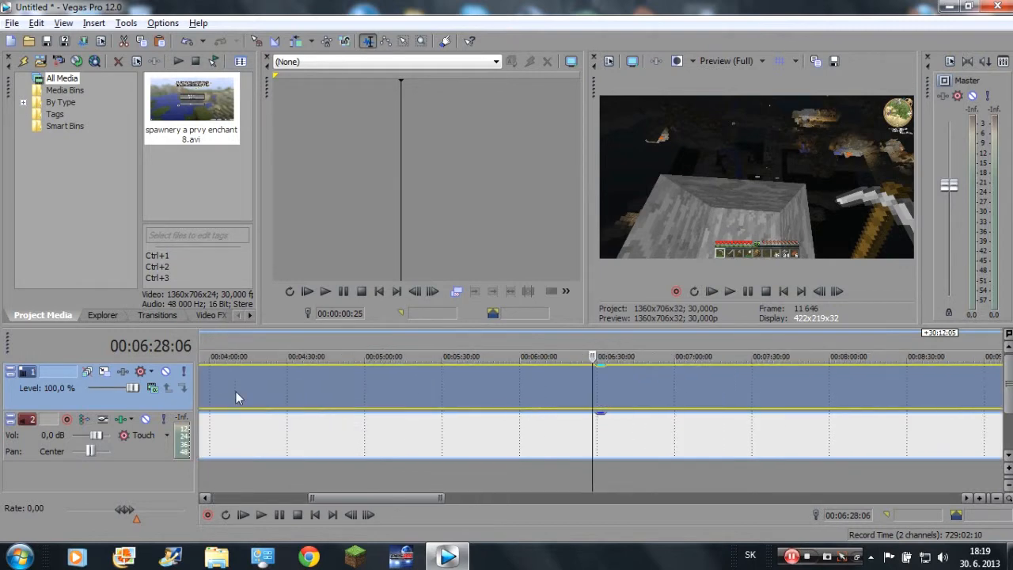
{"action": "left_click_drag", "start_coordinate": [419, 497], "coordinate": [320, 497]}
{"action": "left_click_drag", "start_coordinate": [318, 370], "coordinate": [210, 371]}
Turn the master volume all the way down and play the clip's opening to preview the fade-in.
{"action": "left_click_drag", "start_coordinate": [948, 197], "coordinate": [929, 304]}
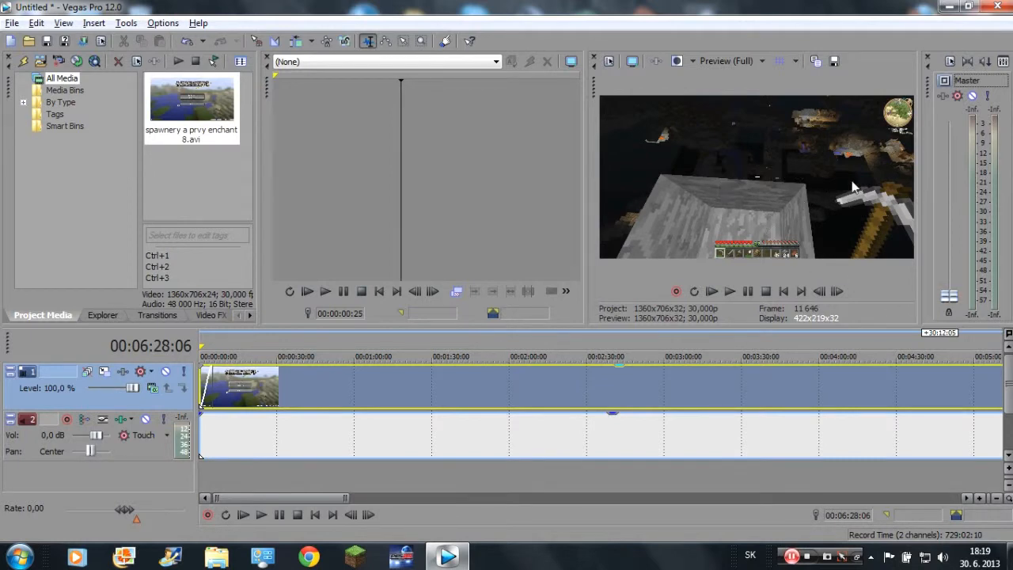
{"action": "left_click", "coordinate": [242, 523]}
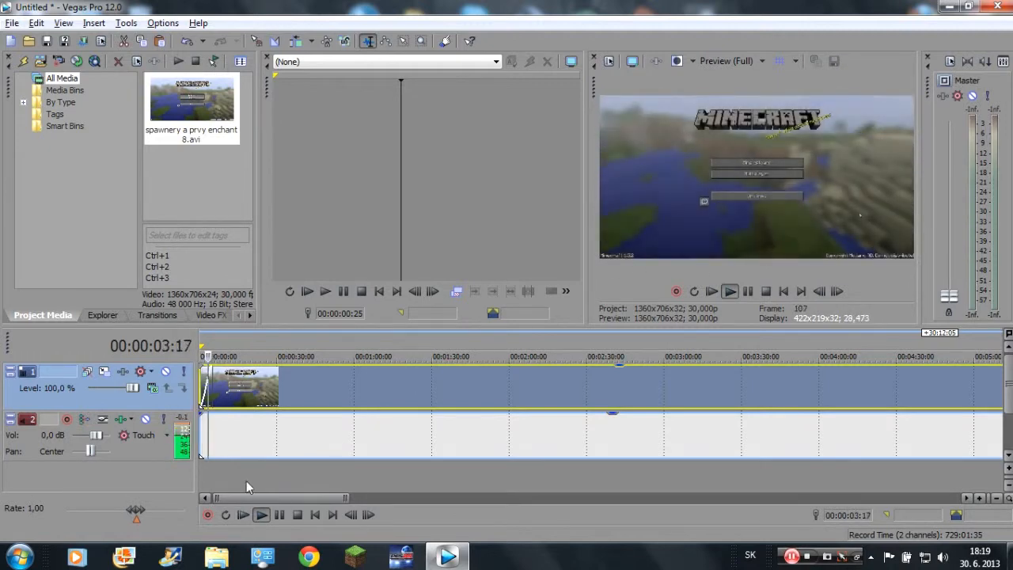
{"action": "left_click", "coordinate": [281, 517]}
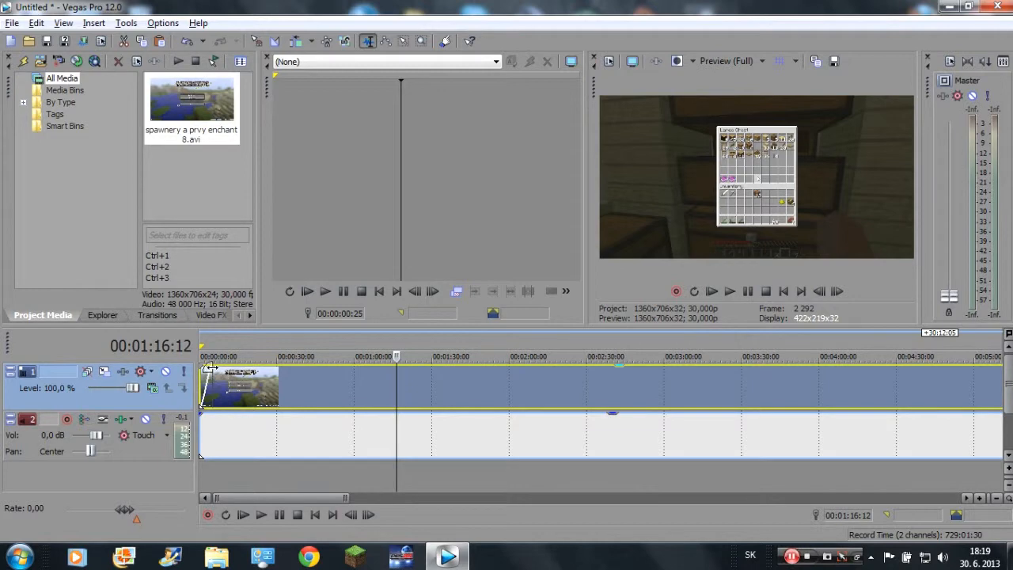
Remove the video clip's fade-in and play the opening again from the start of the timeline.
{"action": "left_click", "coordinate": [245, 515]}
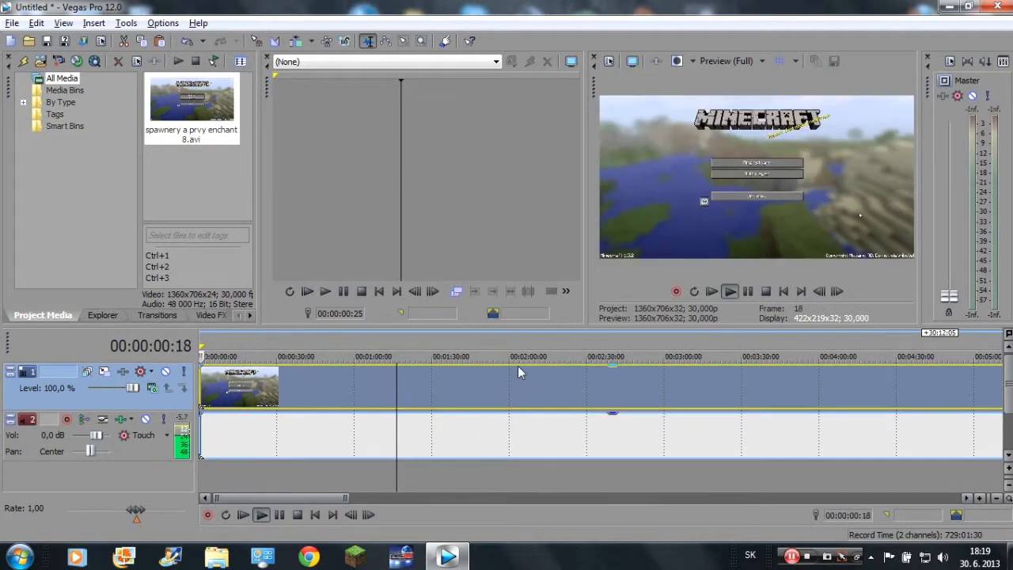
{"action": "left_click", "coordinate": [458, 405]}
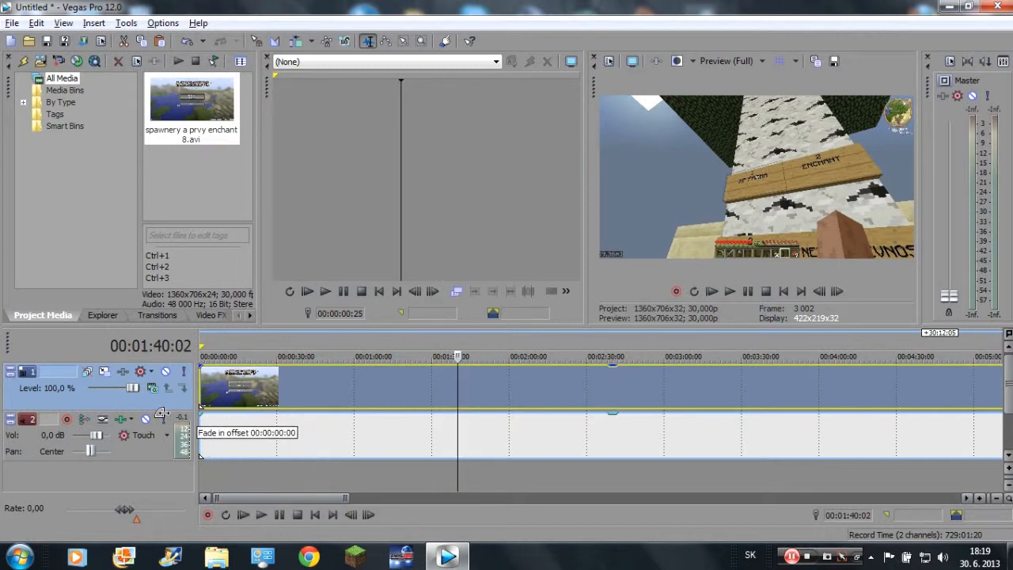
{"action": "left_click_drag", "start_coordinate": [348, 496], "coordinate": [157, 483]}
{"action": "scroll", "coordinate": [511, 415], "scroll_direction": "down", "scroll_amount": 5}
{"action": "scroll", "coordinate": [511, 414], "scroll_direction": "up", "scroll_amount": 3}
{"action": "scroll", "coordinate": [503, 410], "scroll_direction": "down", "scroll_amount": 3}
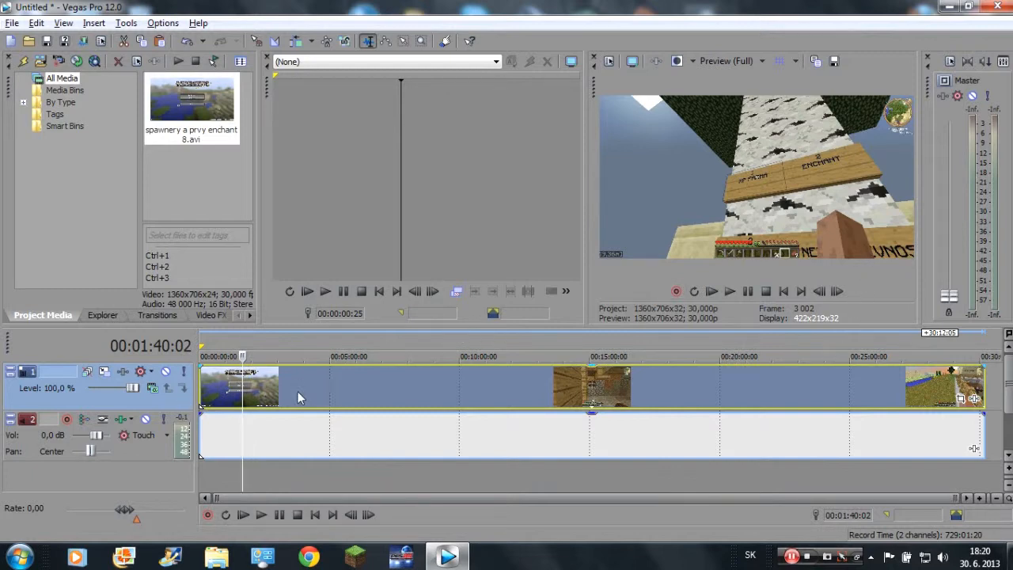
Insert a new video track and move it below the recording's audio track.
{"action": "right_click", "coordinate": [122, 477]}
{"action": "right_click", "coordinate": [82, 474]}
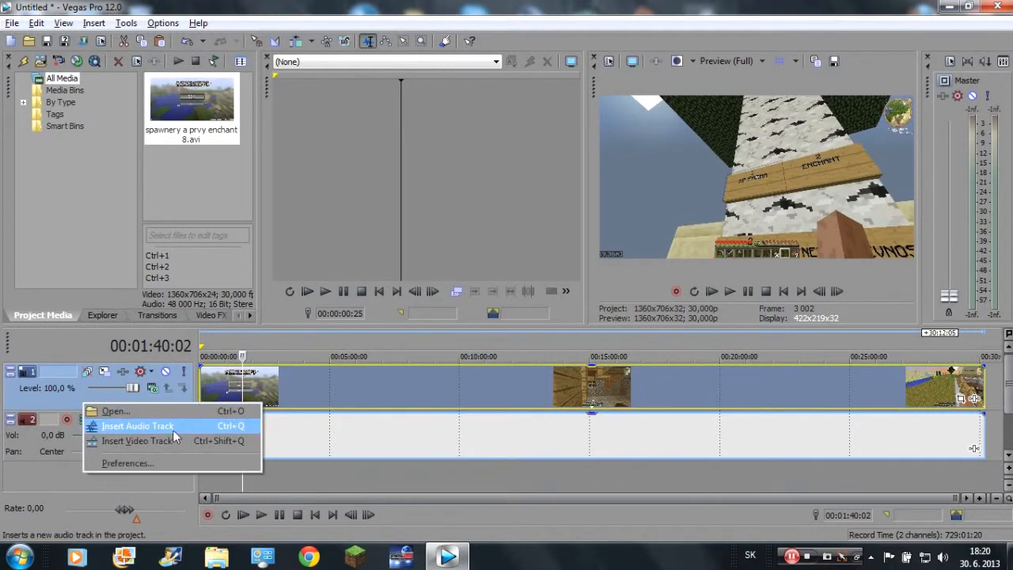
{"action": "left_click", "coordinate": [166, 441]}
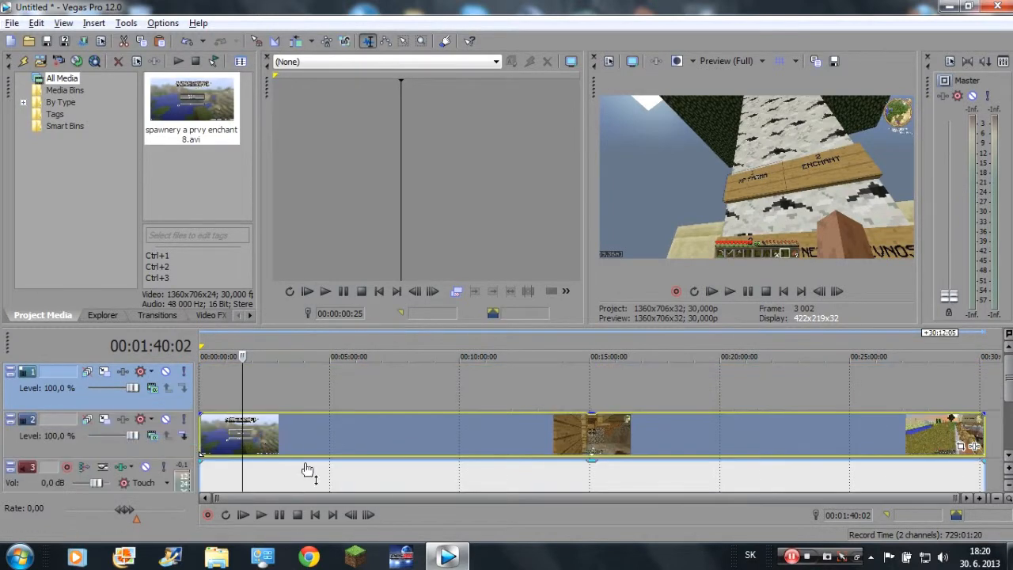
{"action": "left_click_drag", "start_coordinate": [189, 402], "coordinate": [175, 428]}
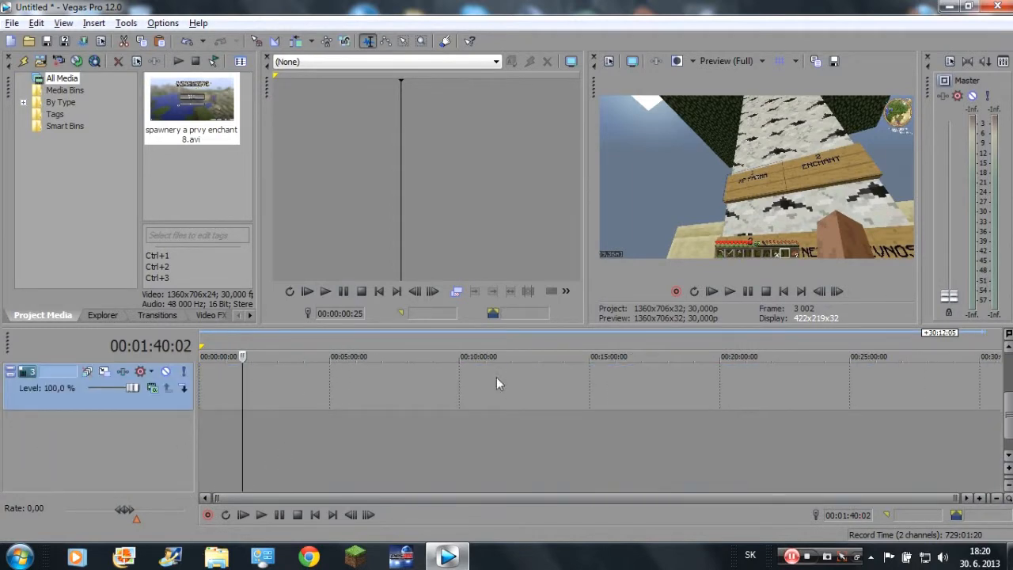
Resize the workspace so the timeline area is taller, the trimmer is wider and the video preview is narrower.
{"action": "left_click_drag", "start_coordinate": [450, 313], "coordinate": [455, 260]}
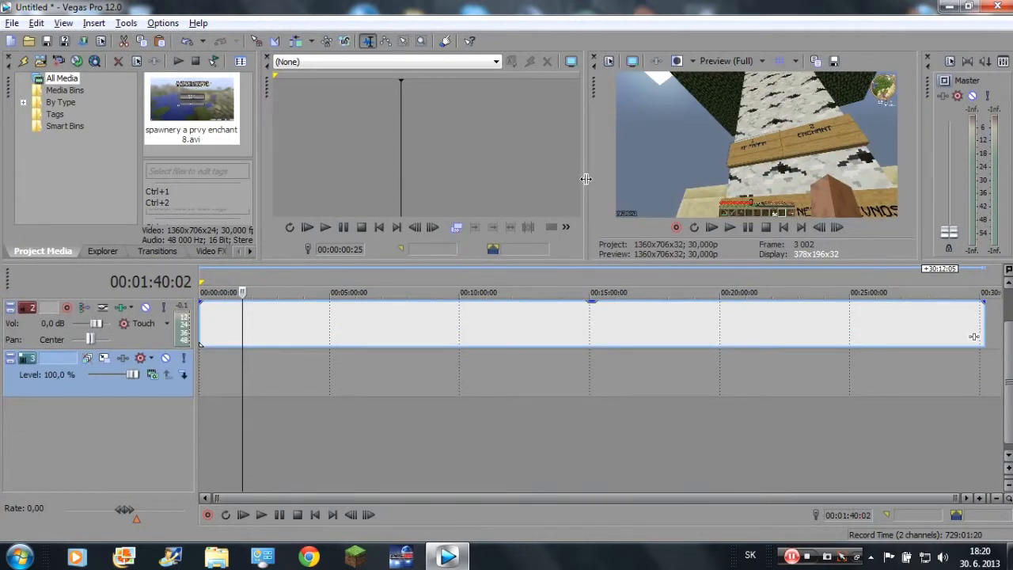
{"action": "left_click_drag", "start_coordinate": [585, 179], "coordinate": [697, 134]}
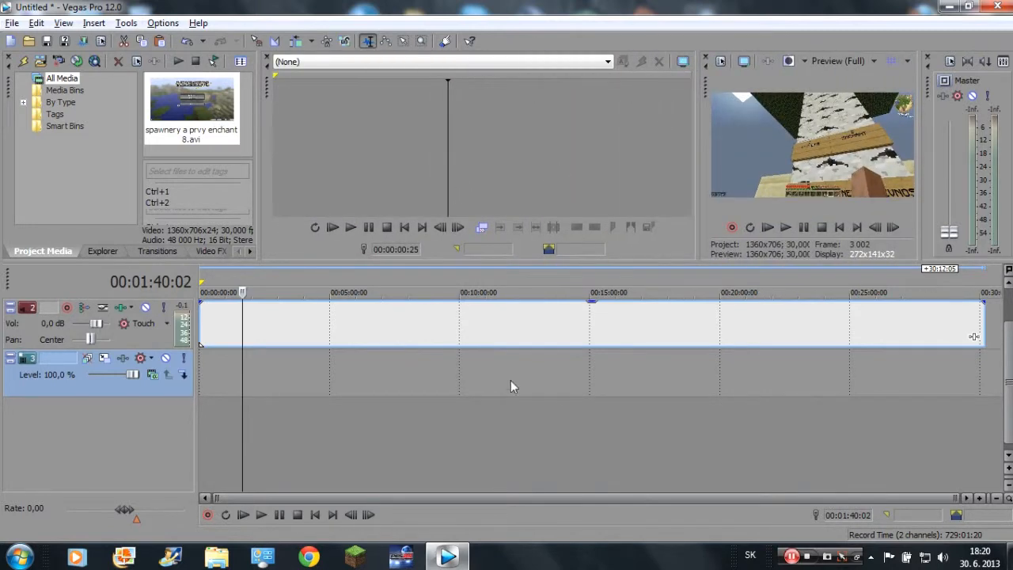
{"action": "scroll", "coordinate": [380, 483], "scroll_direction": "up", "scroll_amount": 2}
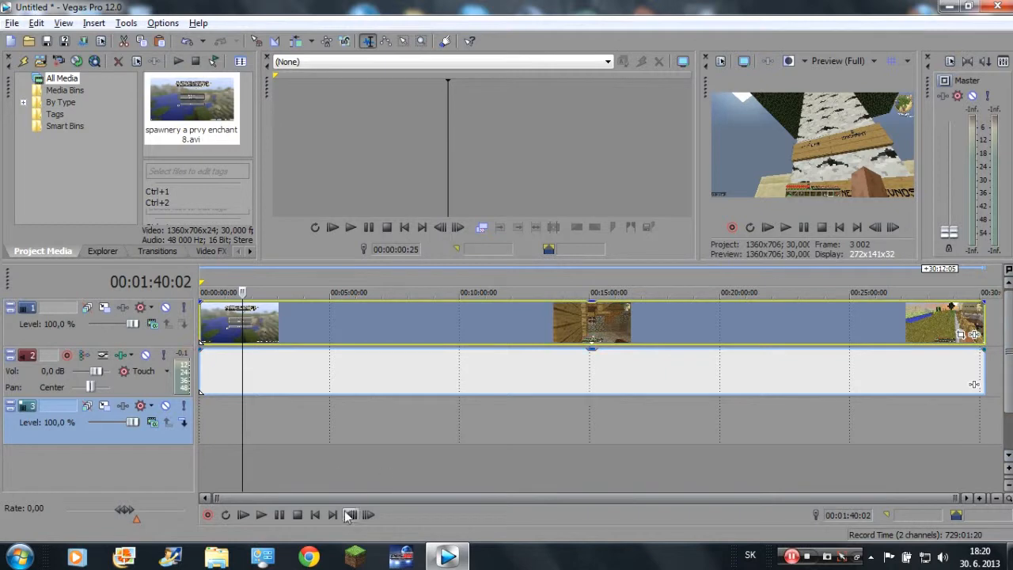
{"action": "left_click_drag", "start_coordinate": [377, 263], "coordinate": [372, 300]}
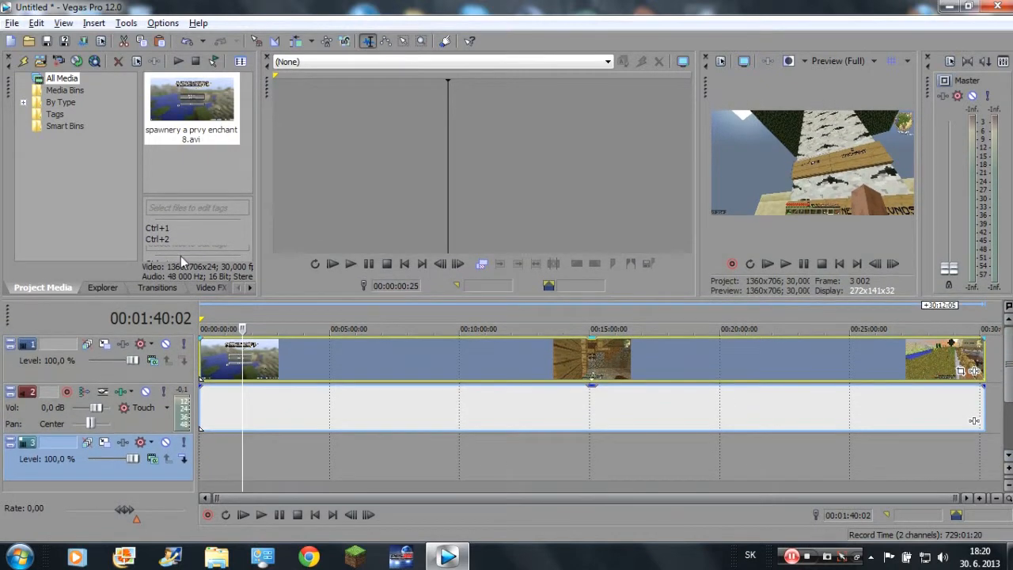
Import the image CroSsi Logo.jpg from the Loga folder inside Sony Vegas into the project media.
{"action": "left_click", "coordinate": [41, 61]}
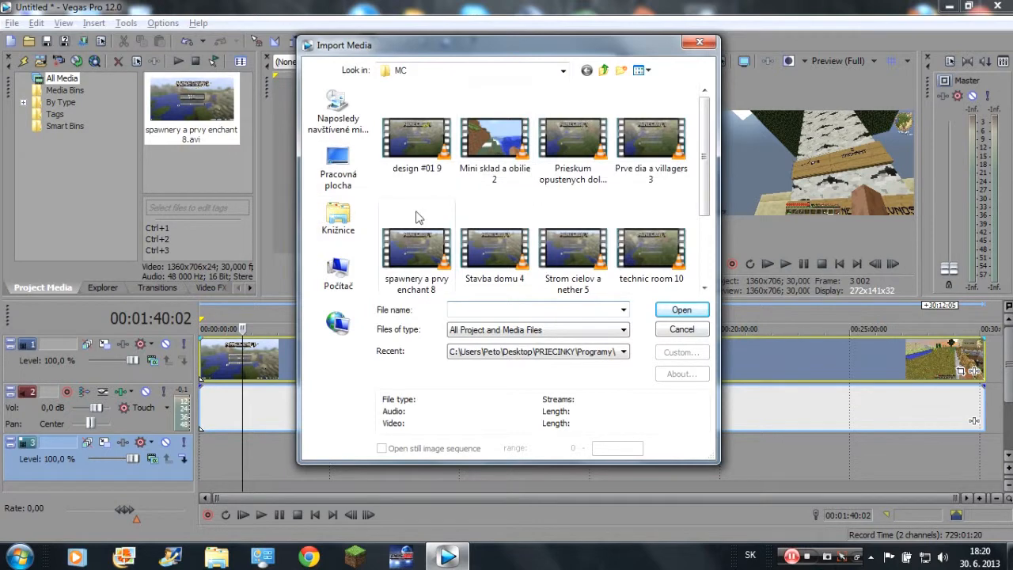
{"action": "left_click", "coordinate": [440, 207]}
{"action": "key", "text": "BackSpace"}
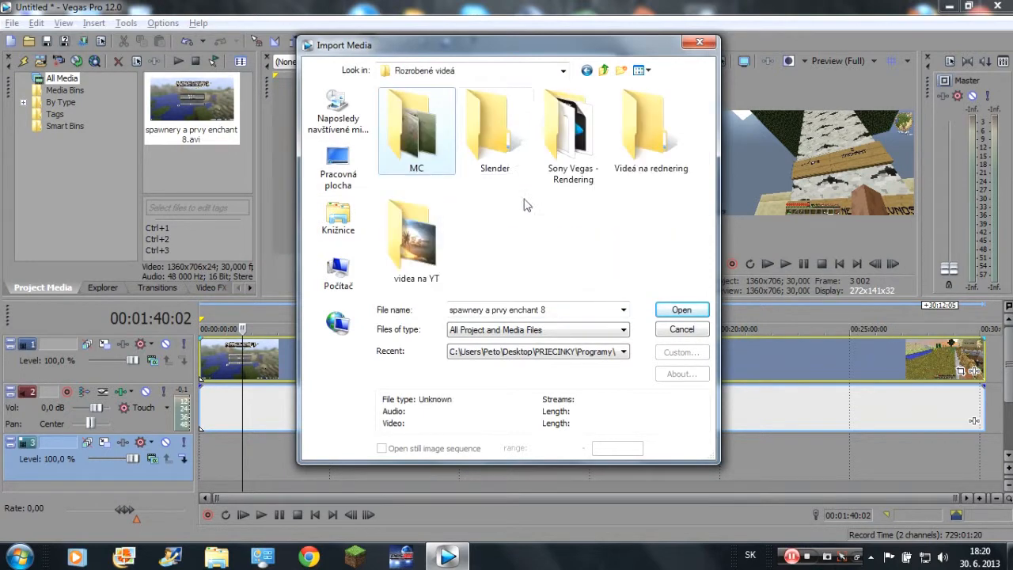
{"action": "key", "text": "BackSpace"}
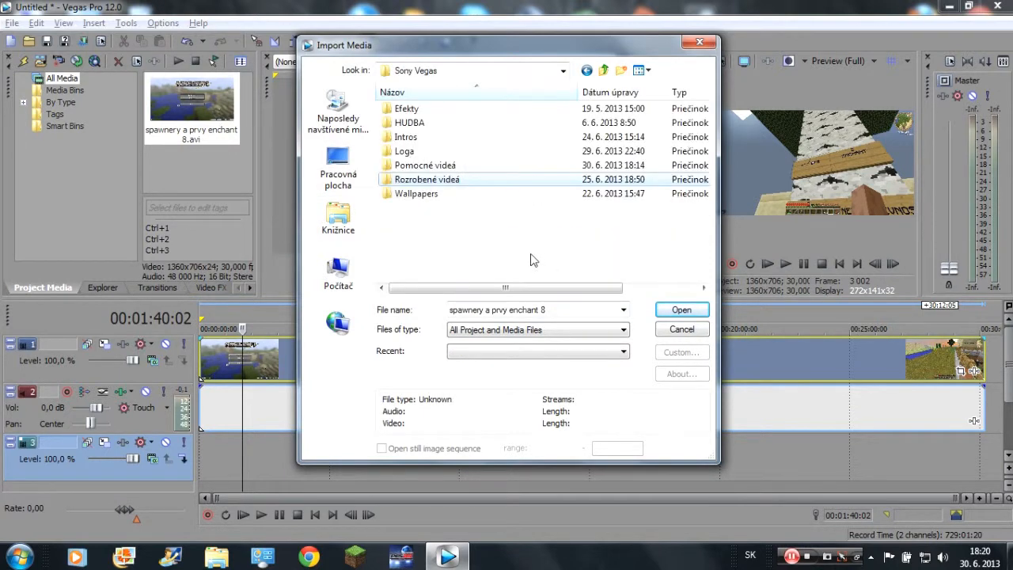
{"action": "double_click", "coordinate": [434, 151]}
{"action": "double_click", "coordinate": [427, 136]}
Place the logo image on the lowest video track, extend it to the end of the recording, and check the preview.
{"action": "mouse_move", "coordinate": [197, 146]}
{"action": "left_mouse_down"}
{"action": "mouse_move", "coordinate": [289, 407]}
{"action": "mouse_move", "coordinate": [215, 464]}
{"action": "mouse_move", "coordinate": [202, 459]}
{"action": "mouse_move", "coordinate": [973, 459]}
{"action": "mouse_move", "coordinate": [962, 459]}
{"action": "left_mouse_up"}
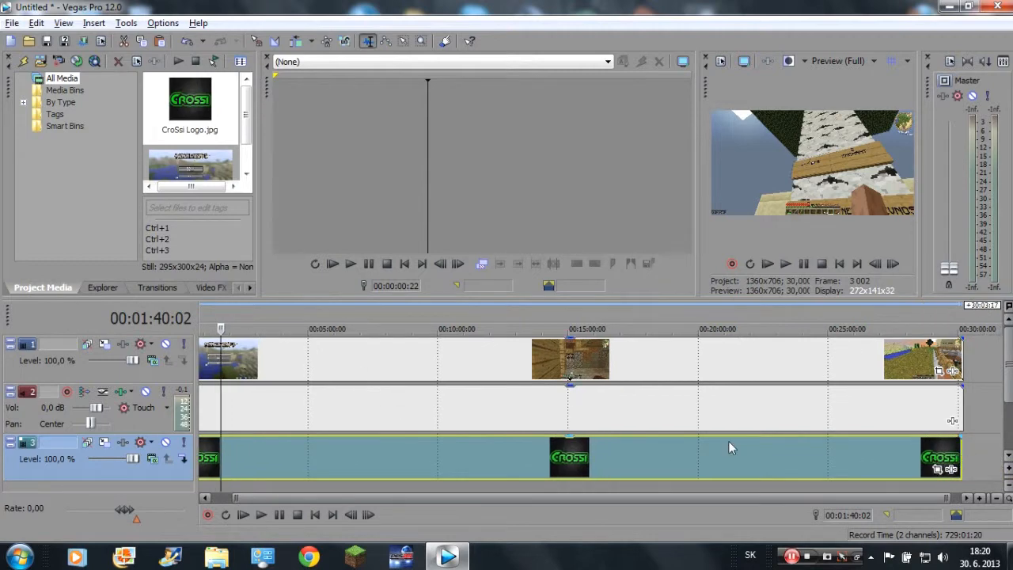
{"action": "left_click", "coordinate": [825, 407]}
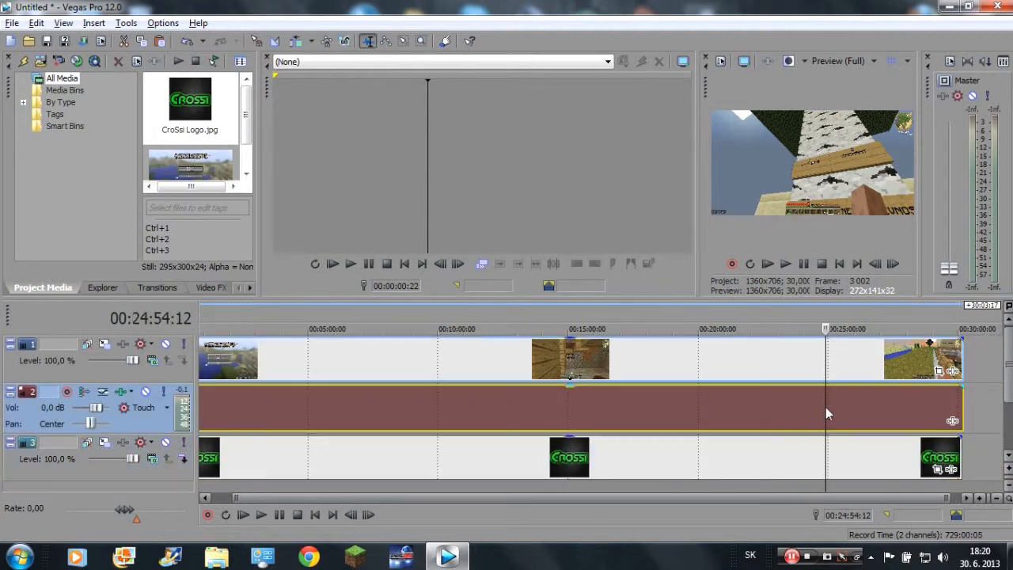
{"action": "left_click", "coordinate": [359, 479]}
{"action": "left_click", "coordinate": [359, 474]}
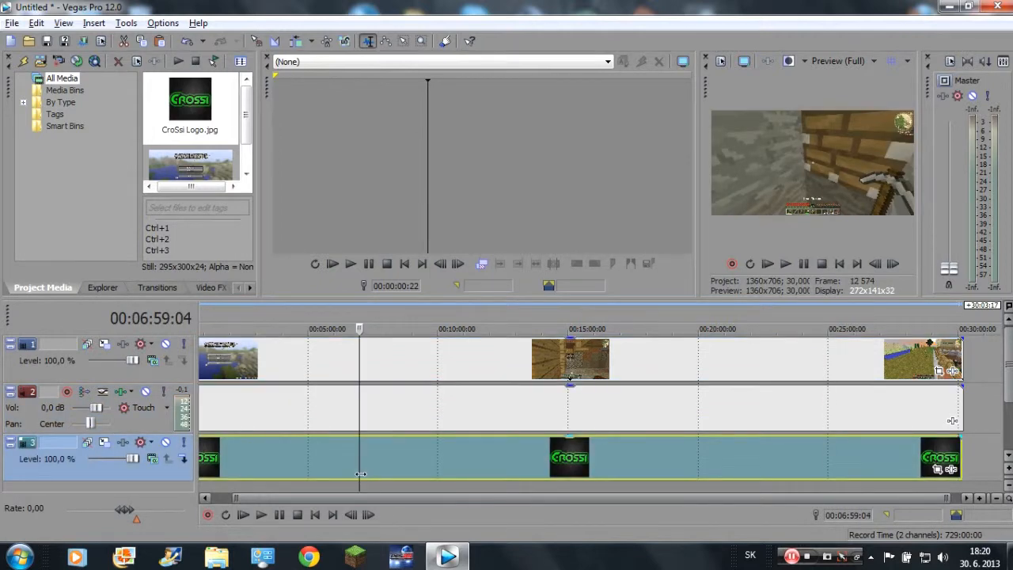
{"action": "left_click", "coordinate": [291, 363]}
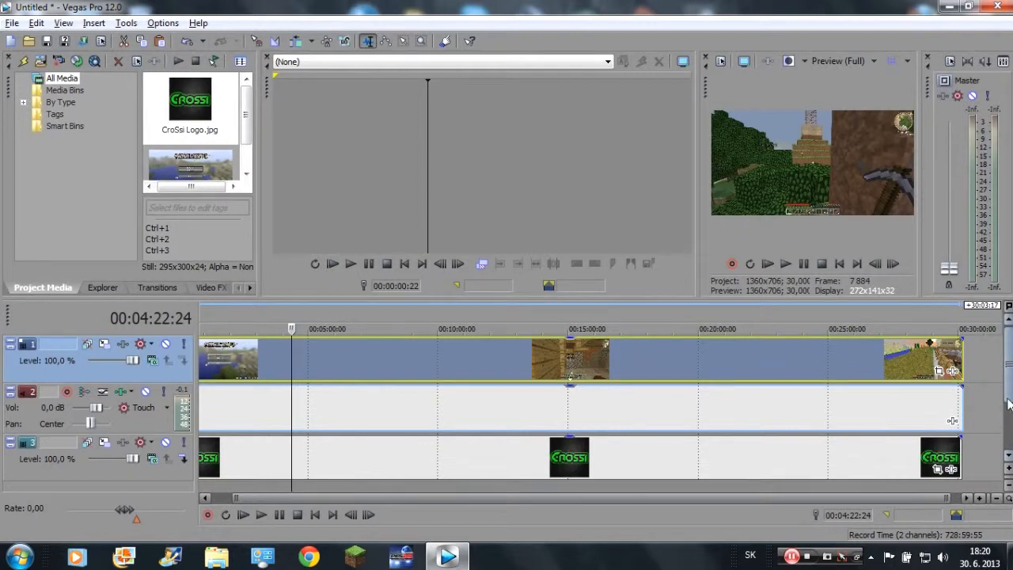
Delete the logo event and its video track below the audio track.
{"action": "left_click", "coordinate": [266, 455]}
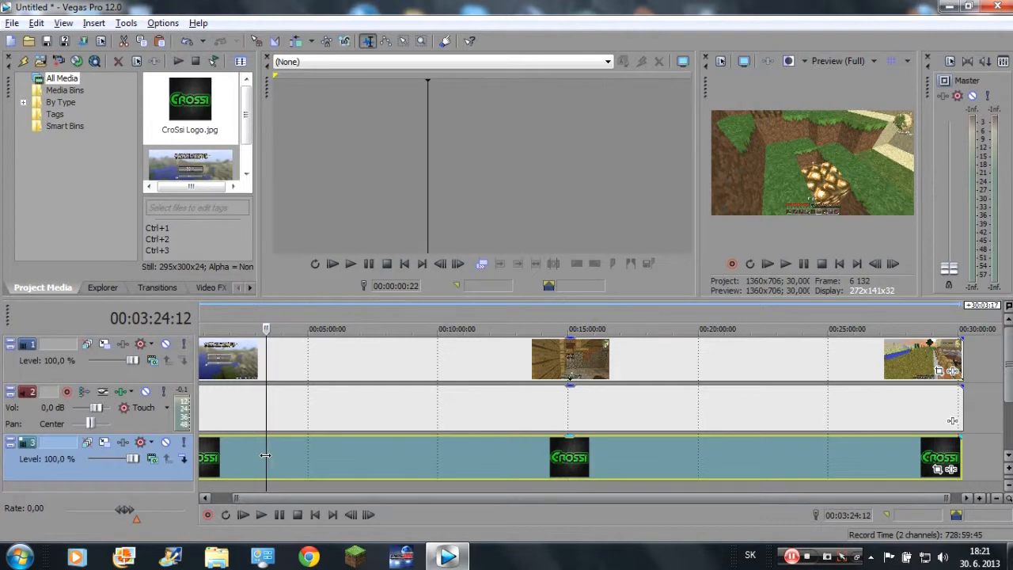
{"action": "key", "text": "Delete"}
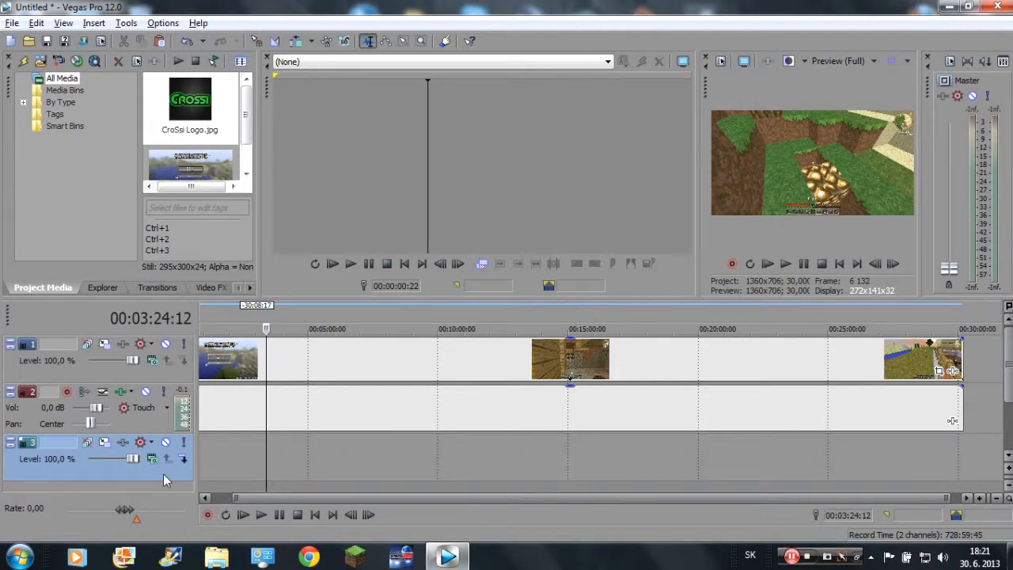
{"action": "key", "text": "Delete"}
Insert a new video track above the recording and place CroSsi Logo.jpg near its start.
{"action": "right_click", "coordinate": [114, 353]}
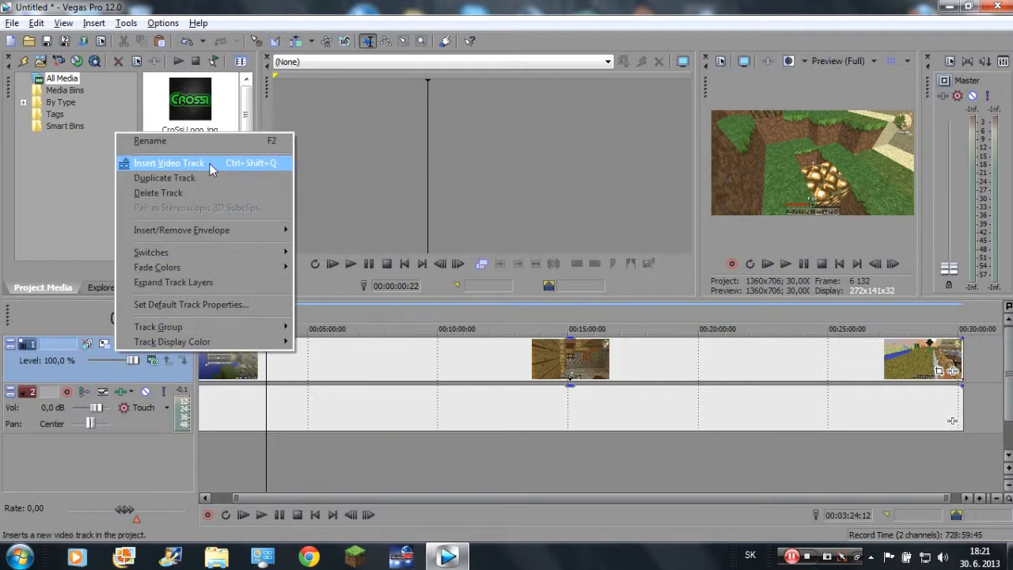
{"action": "left_click", "coordinate": [207, 163]}
{"action": "left_click_drag", "start_coordinate": [202, 110], "coordinate": [211, 360]}
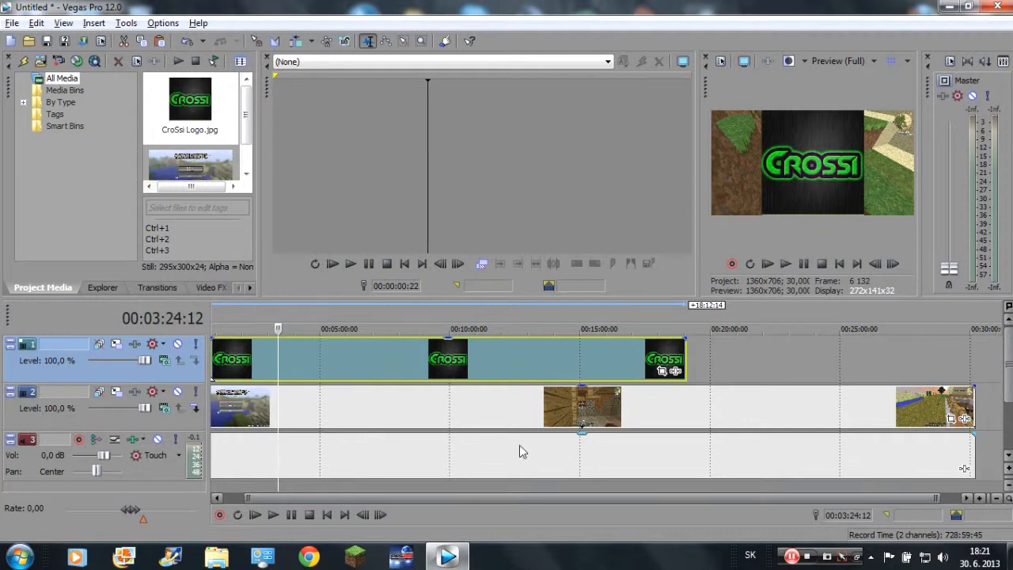
Shorten the logo event to about 2:44 and delete it from the upper video track.
{"action": "left_click_drag", "start_coordinate": [685, 360], "coordinate": [279, 353]}
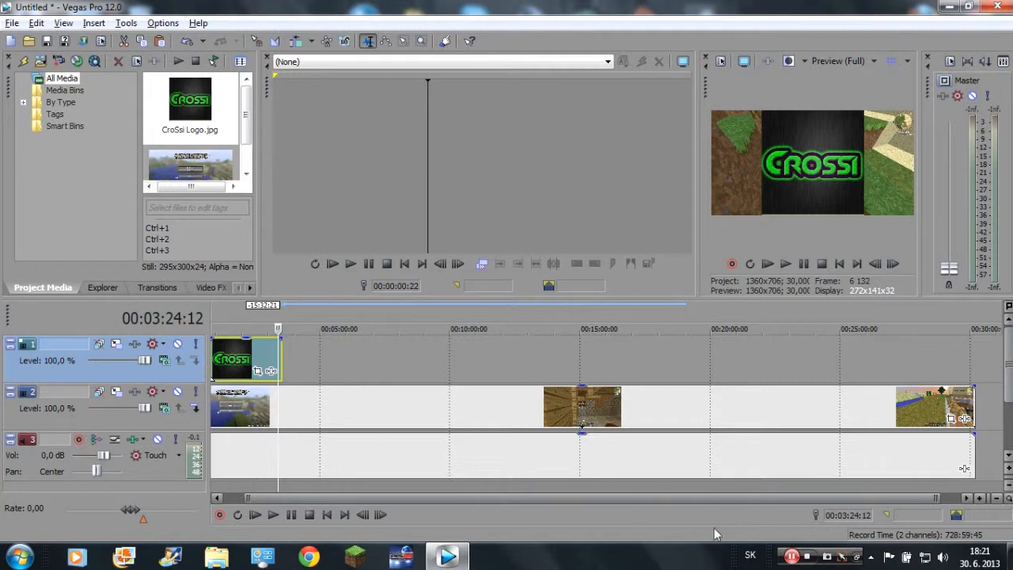
{"action": "left_click", "coordinate": [234, 356]}
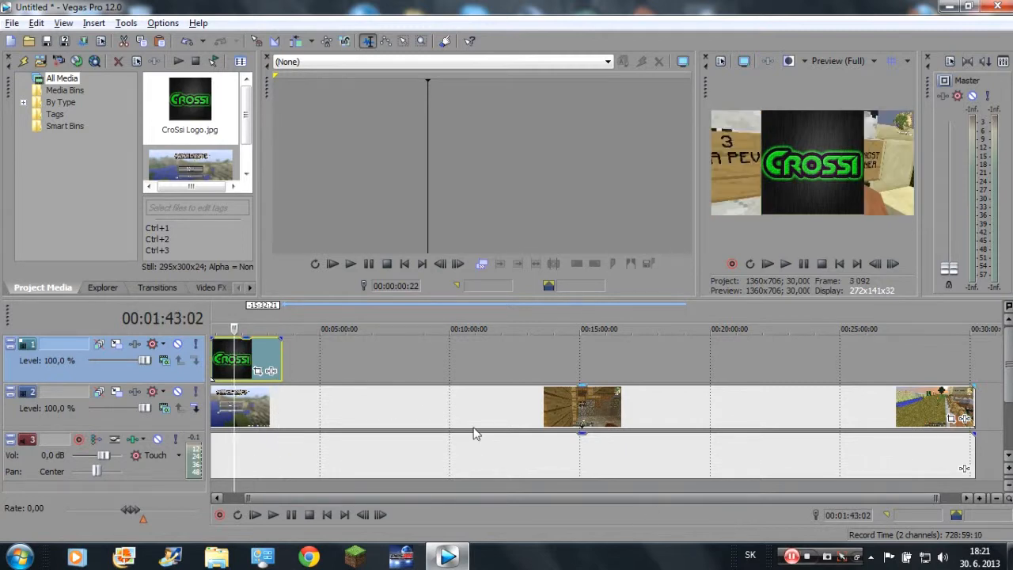
{"action": "key", "text": "Delete"}
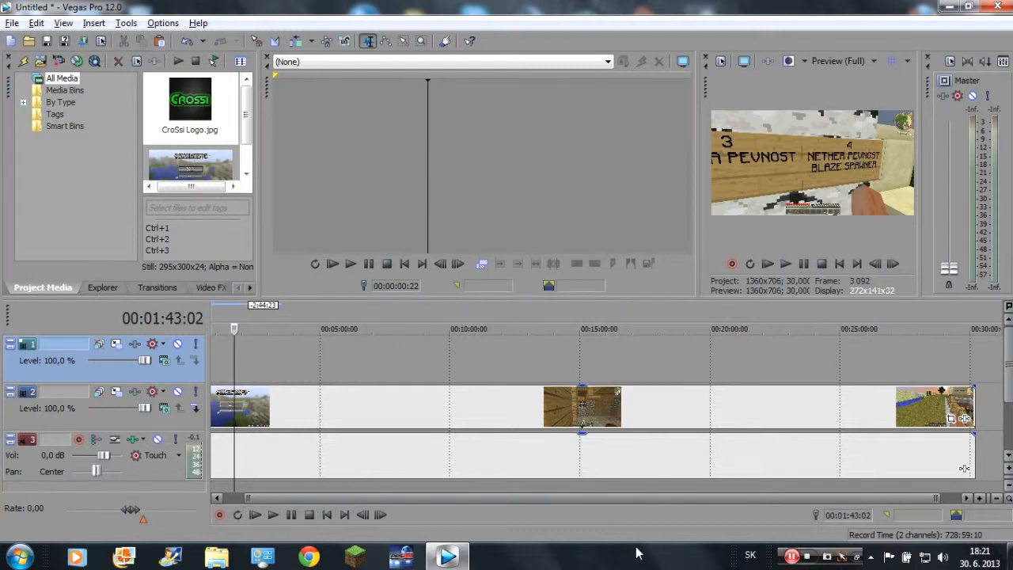
Select the recording's video clip and return the playhead to the start of the timeline.
{"action": "key", "text": "Home"}
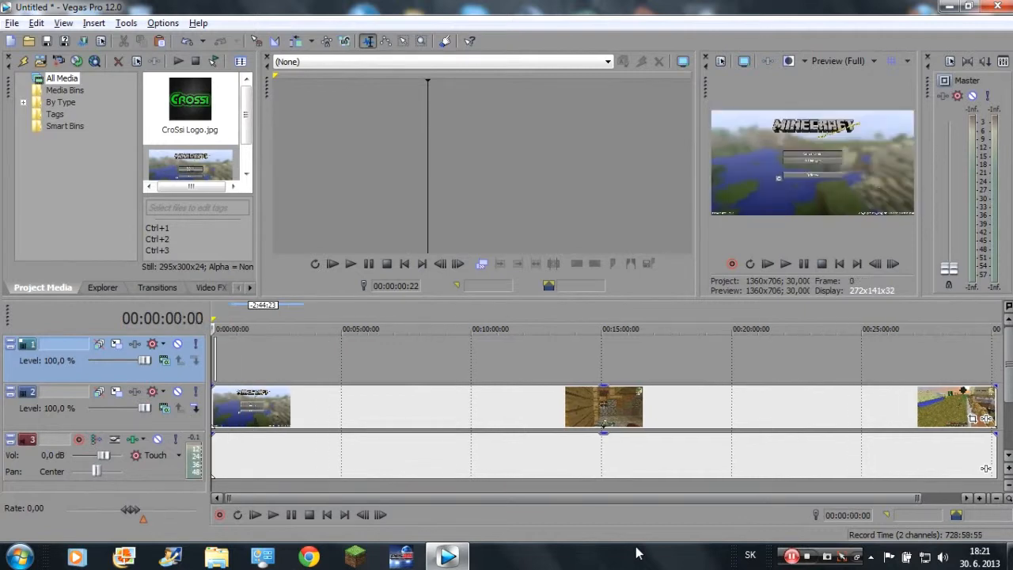
{"action": "left_click", "coordinate": [223, 362]}
{"action": "left_click", "coordinate": [411, 410]}
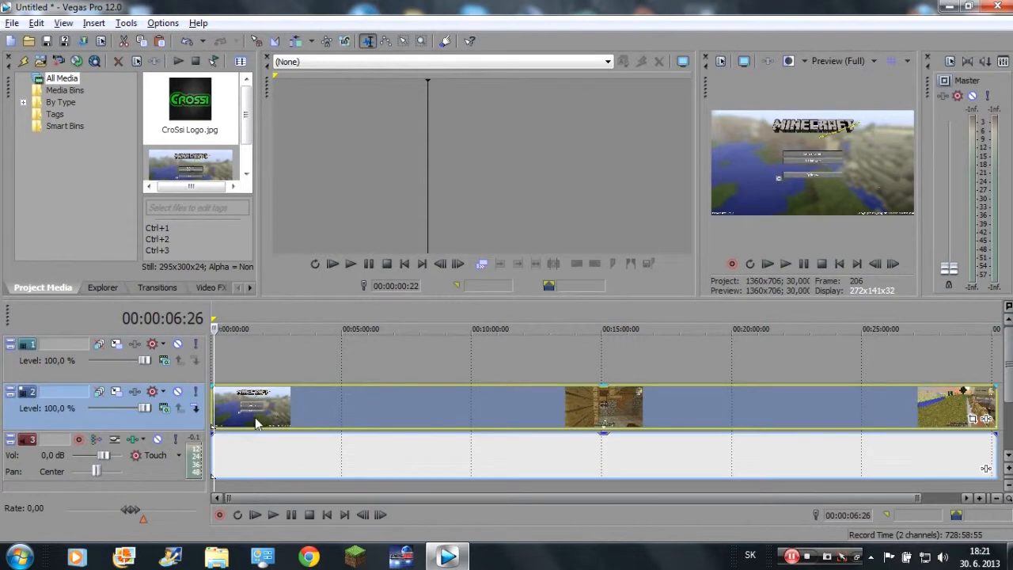
{"action": "left_click", "coordinate": [323, 356]}
{"action": "key", "text": "Home"}
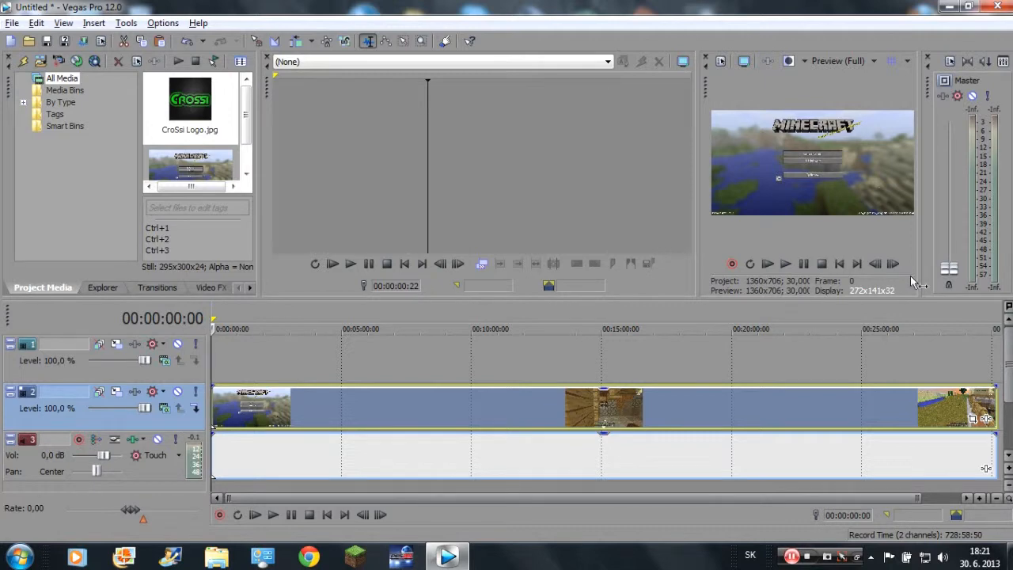
Check the project's video properties and close them without changing anything.
{"action": "key", "text": "alt+Return"}
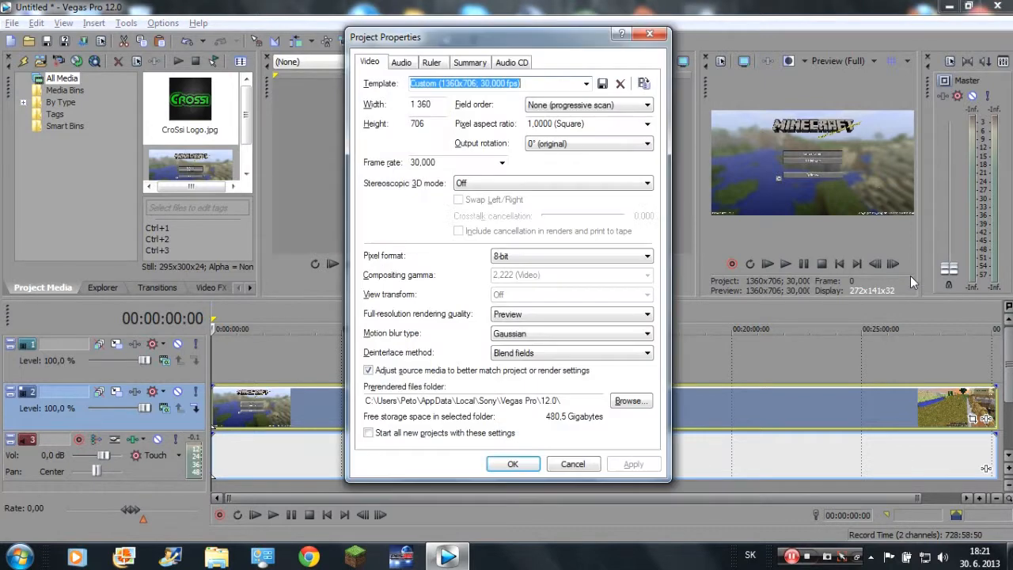
{"action": "left_click", "coordinate": [648, 36]}
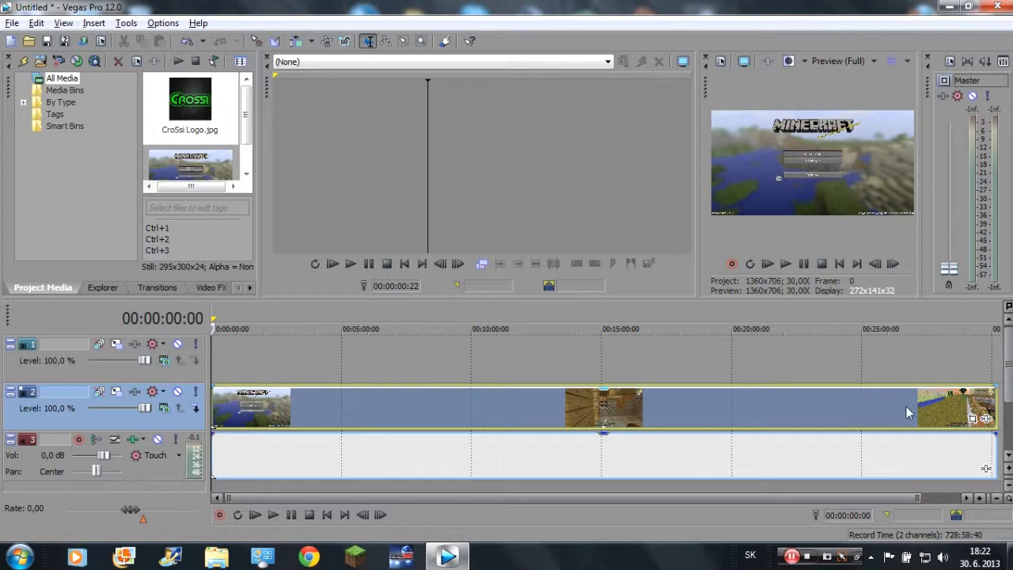
{"action": "left_click_drag", "start_coordinate": [610, 442], "coordinate": [549, 431]}
{"action": "mouse_move", "coordinate": [604, 388]}
{"action": "left_mouse_down"}
{"action": "mouse_move", "coordinate": [603, 431]}
{"action": "mouse_move", "coordinate": [601, 387]}
{"action": "left_mouse_up"}
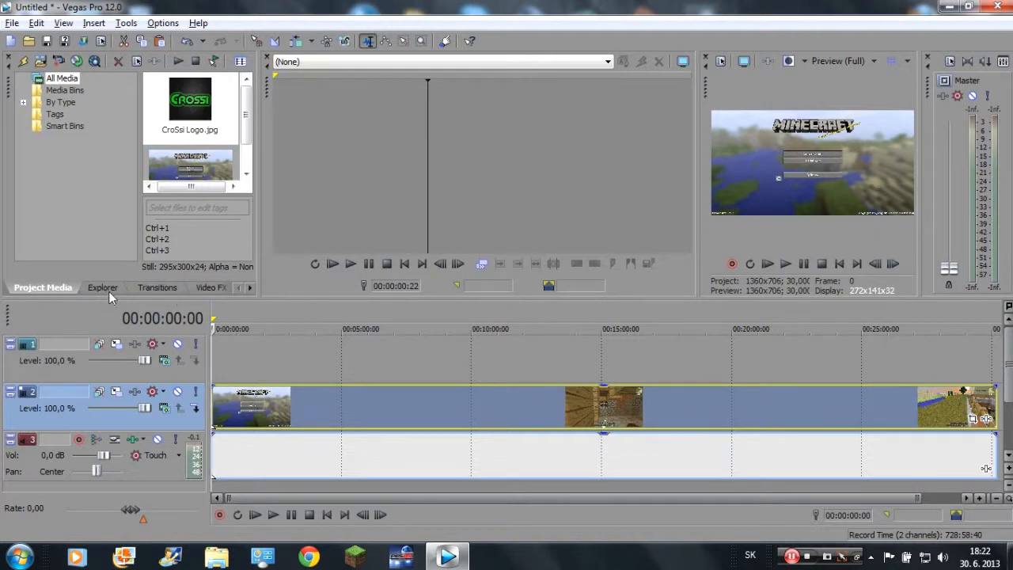
Look through the Transitions, Video FX and Media Generators collections, including the list of available transitions.
{"action": "left_click", "coordinate": [154, 288]}
{"action": "left_click", "coordinate": [202, 288]}
{"action": "left_click", "coordinate": [243, 288]}
{"action": "left_click", "coordinate": [174, 288]}
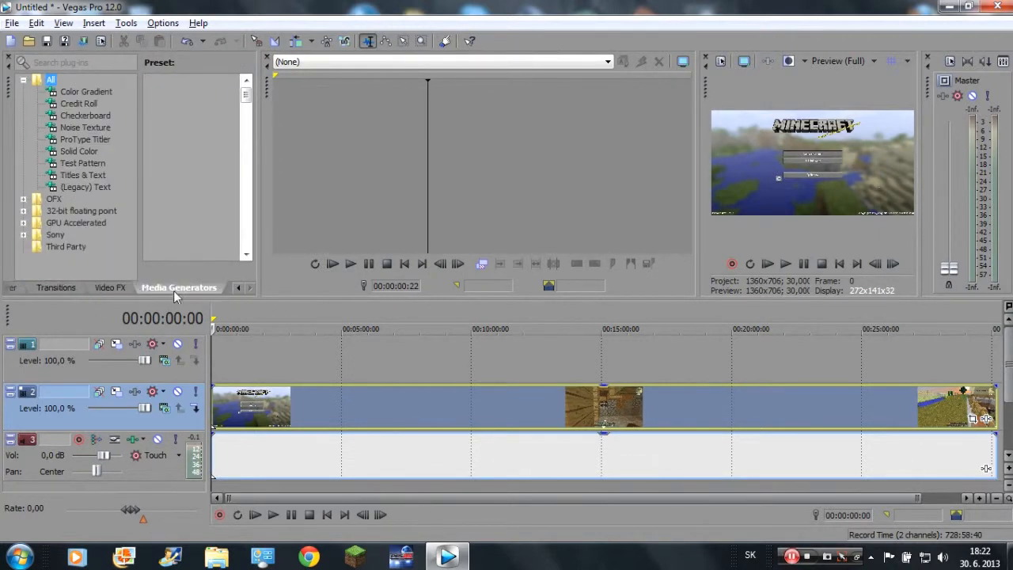
{"action": "left_click", "coordinate": [237, 288]}
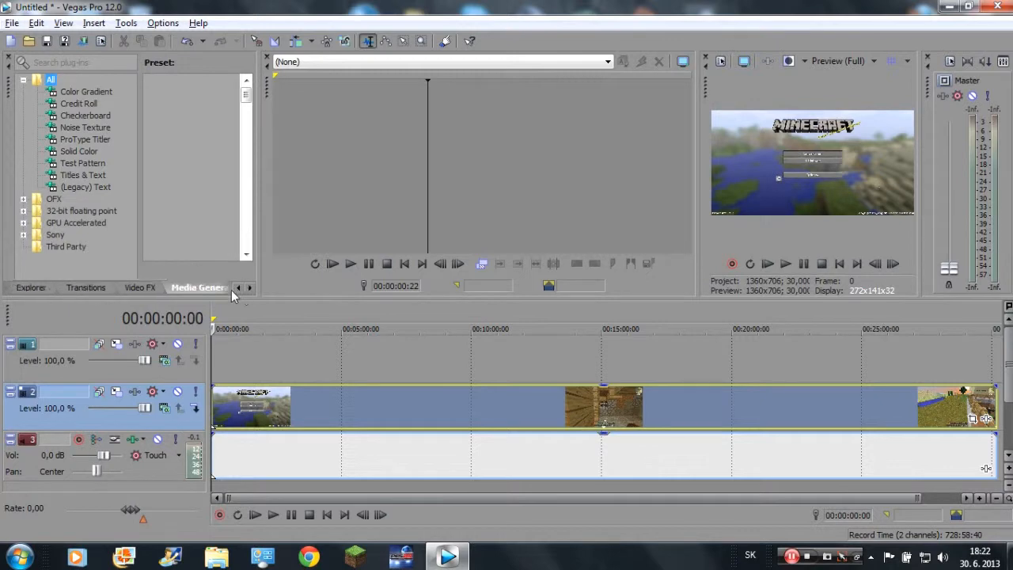
{"action": "left_click", "coordinate": [101, 288]}
{"action": "left_click_drag", "start_coordinate": [197, 107], "coordinate": [198, 118]}
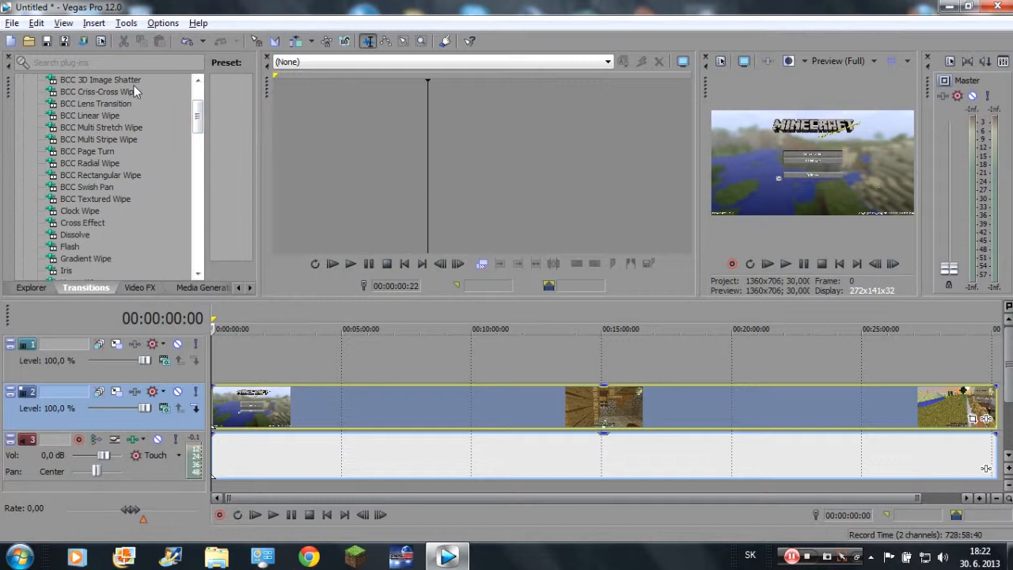
{"action": "mouse_move", "coordinate": [199, 133]}
{"action": "left_mouse_down"}
{"action": "mouse_move", "coordinate": [197, 200]}
{"action": "mouse_move", "coordinate": [176, 265]}
{"action": "mouse_move", "coordinate": [172, 93]}
{"action": "mouse_move", "coordinate": [162, 94]}
{"action": "mouse_move", "coordinate": [198, 101]}
{"action": "mouse_move", "coordinate": [195, 134]}
{"action": "left_mouse_up"}
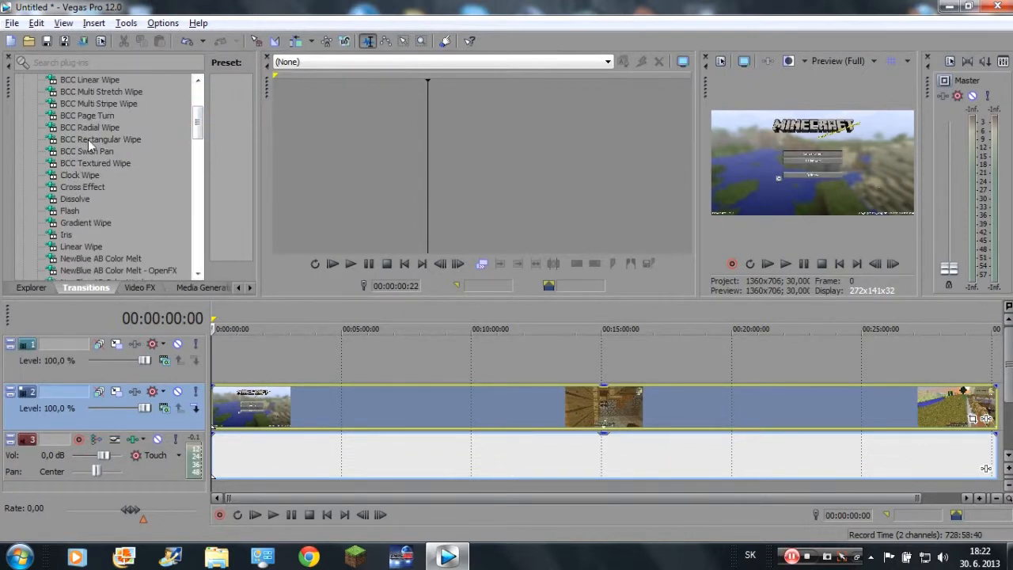
{"action": "left_click_drag", "start_coordinate": [195, 130], "coordinate": [173, 68]}
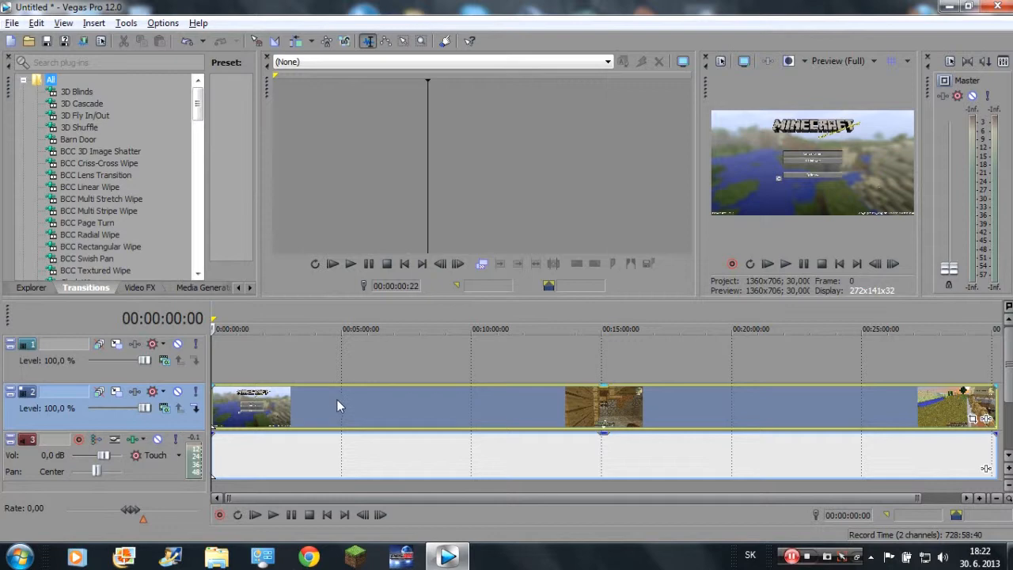
Display the 3D Blinds transition presets at a readable width and split the recording at 00:05:19:15.
{"action": "left_click", "coordinate": [85, 92]}
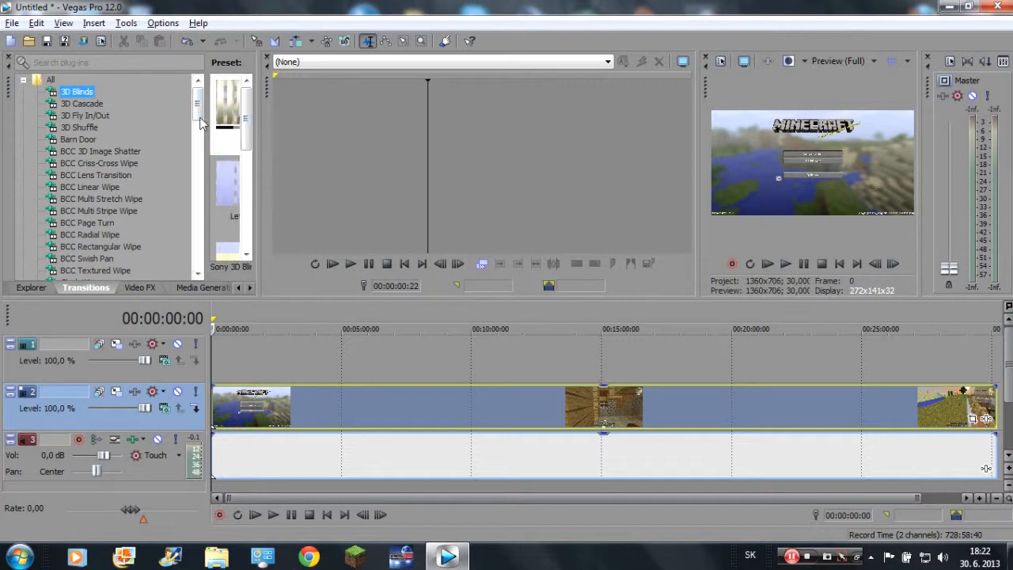
{"action": "left_click_drag", "start_coordinate": [257, 143], "coordinate": [410, 142]}
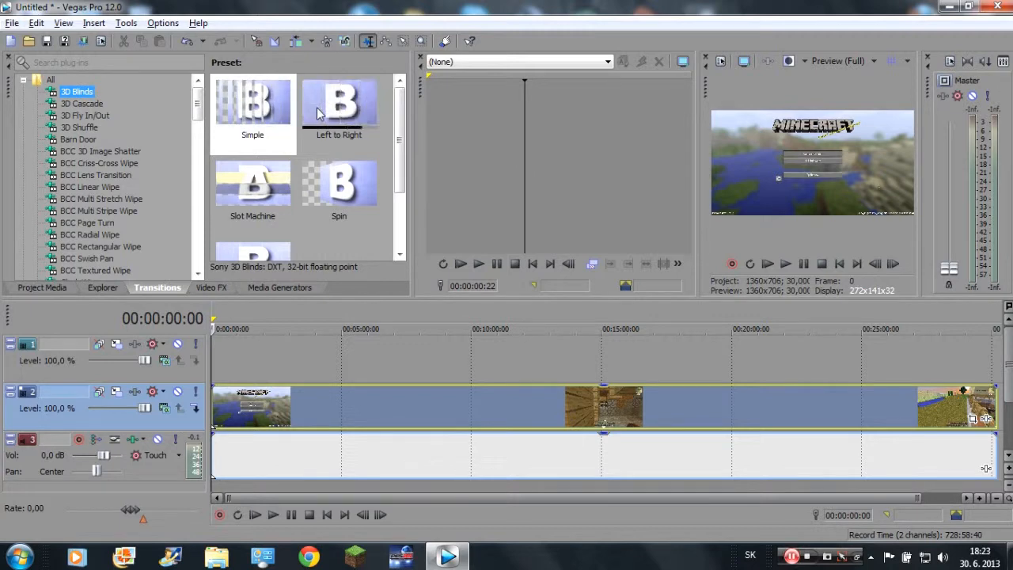
{"action": "left_click", "coordinate": [349, 397]}
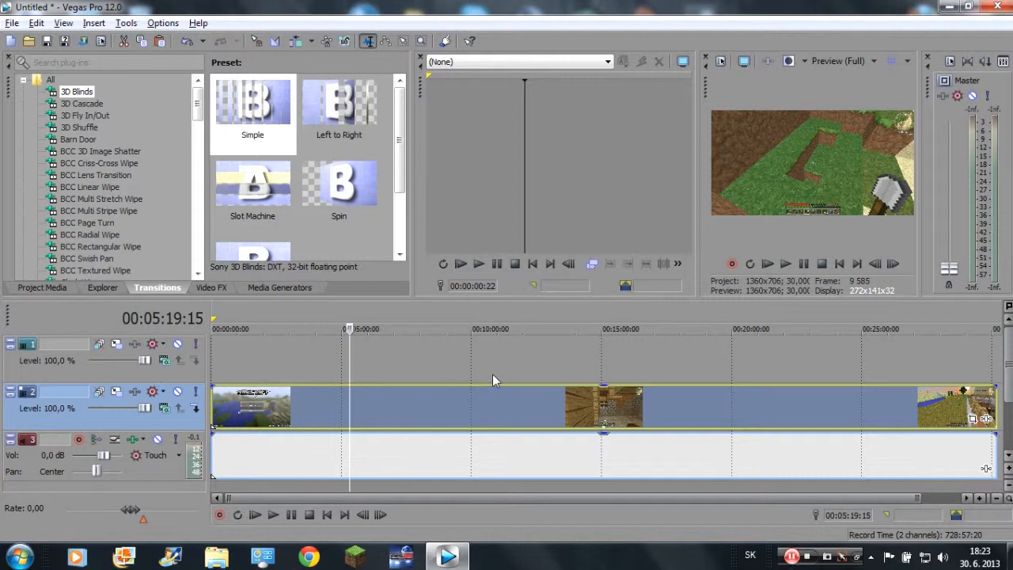
{"action": "key", "text": "s"}
{"action": "mouse_move", "coordinate": [440, 414]}
{"action": "left_mouse_down"}
{"action": "mouse_move", "coordinate": [531, 428]}
{"action": "mouse_move", "coordinate": [571, 411]}
{"action": "mouse_move", "coordinate": [439, 418]}
{"action": "left_mouse_up"}
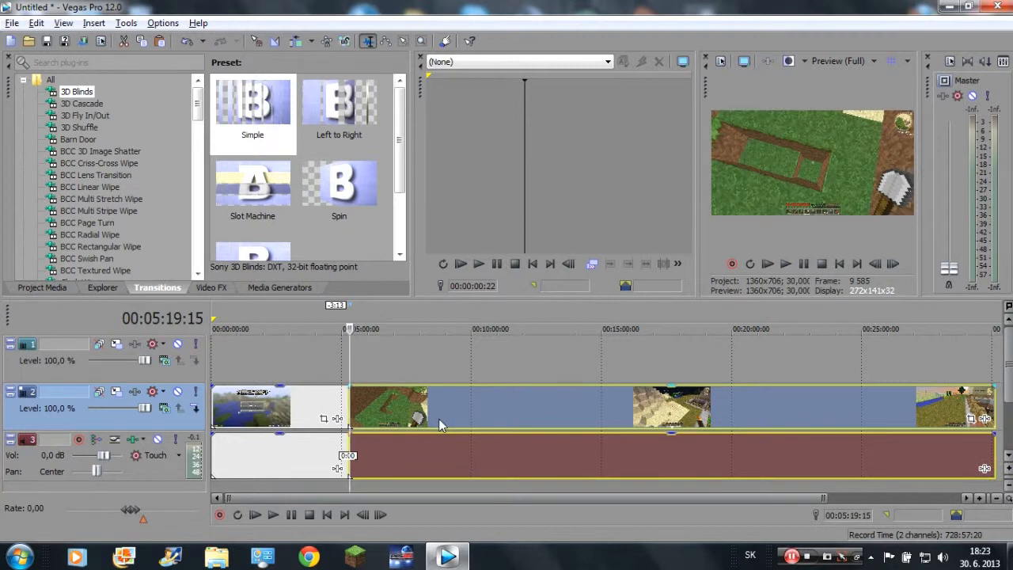
Apply the Simple preset of the 3D Blinds transition at the cut between the two recording clips.
{"action": "left_click", "coordinate": [441, 346]}
{"action": "left_click", "coordinate": [252, 107]}
{"action": "left_click_drag", "start_coordinate": [349, 392], "coordinate": [353, 397]}
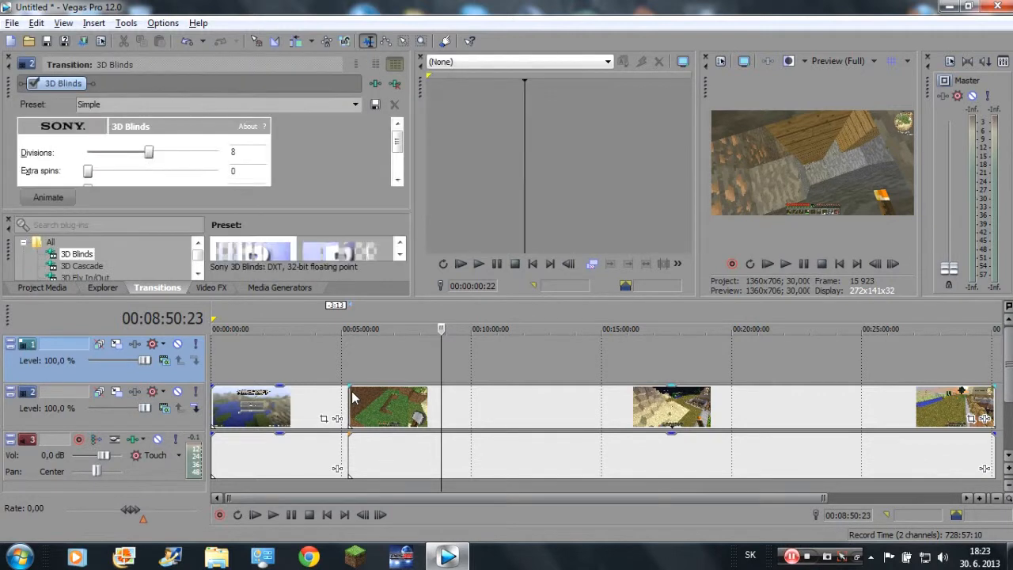
{"action": "left_click", "coordinate": [8, 58]}
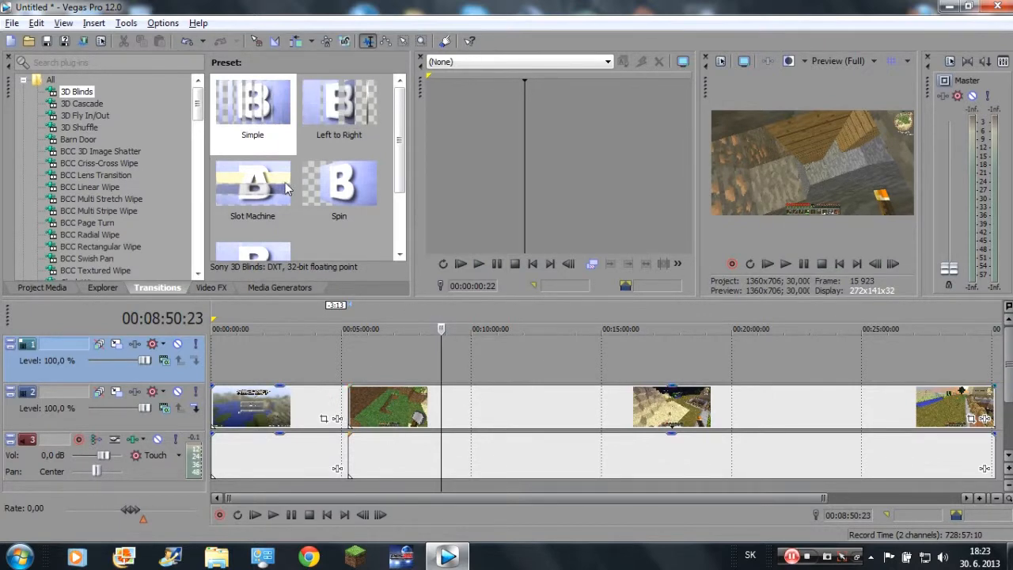
Reapply the Simple 3D Blinds transition to the second recording clip and set its Divisions to 1.
{"action": "left_click", "coordinate": [512, 437]}
{"action": "left_click_drag", "start_coordinate": [257, 106], "coordinate": [573, 194]}
{"action": "left_click_drag", "start_coordinate": [150, 155], "coordinate": [32, 156]}
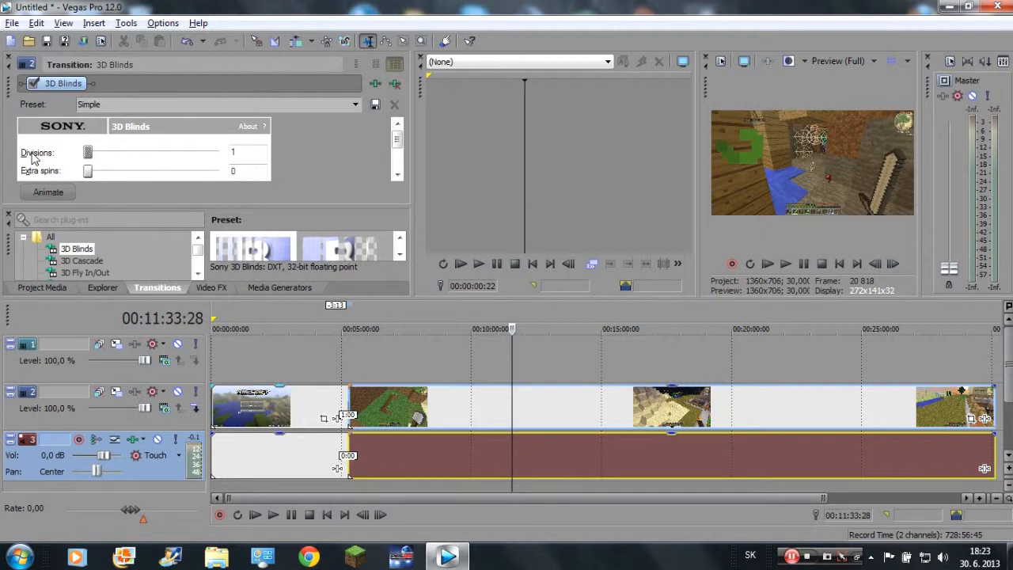
{"action": "left_click", "coordinate": [10, 59]}
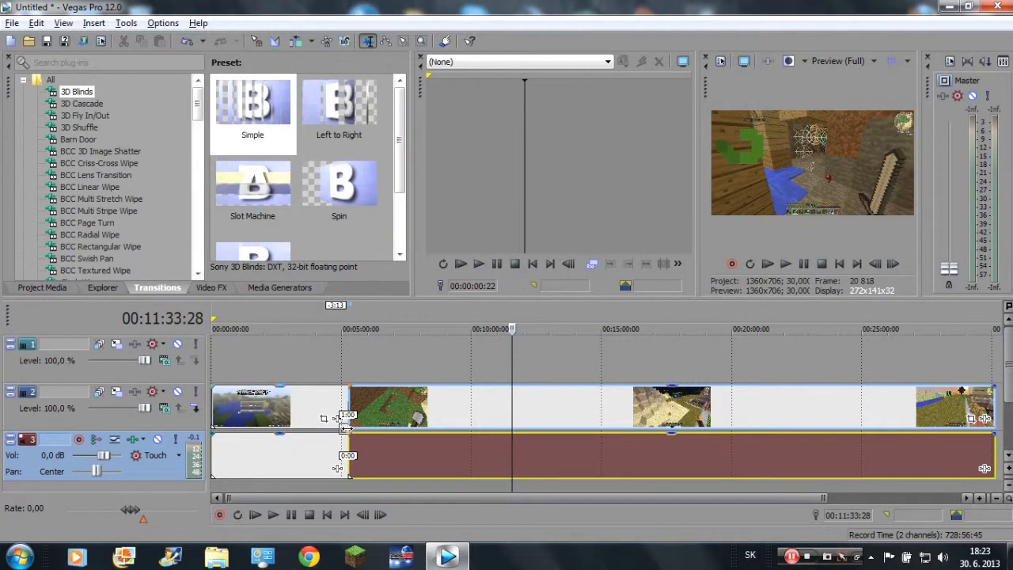
Try the Slot Machine preset at the recording's start and the Spin preset near the cut, removing each transition plug-in.
{"action": "left_click_drag", "start_coordinate": [253, 186], "coordinate": [215, 412]}
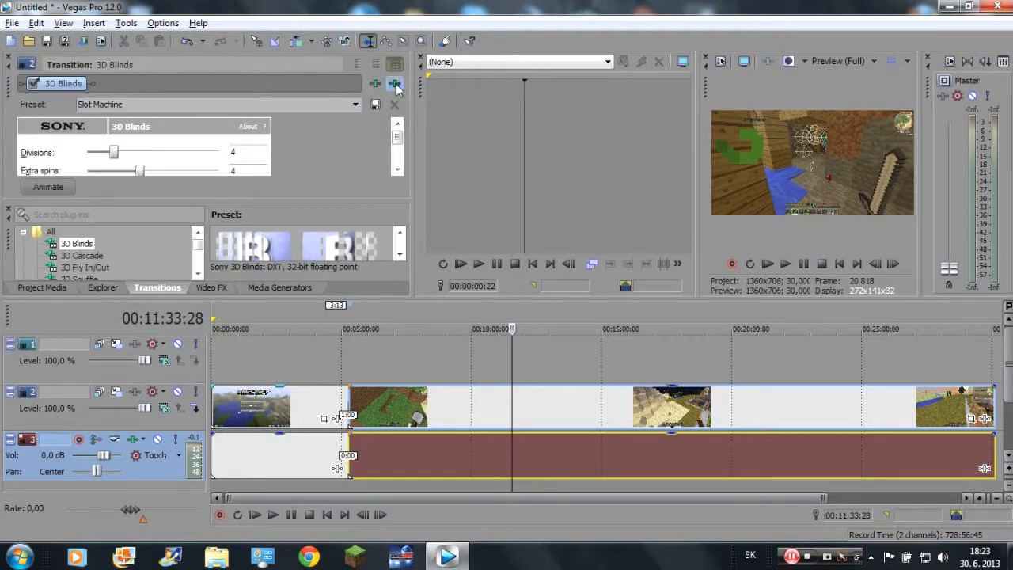
{"action": "left_click", "coordinate": [395, 85]}
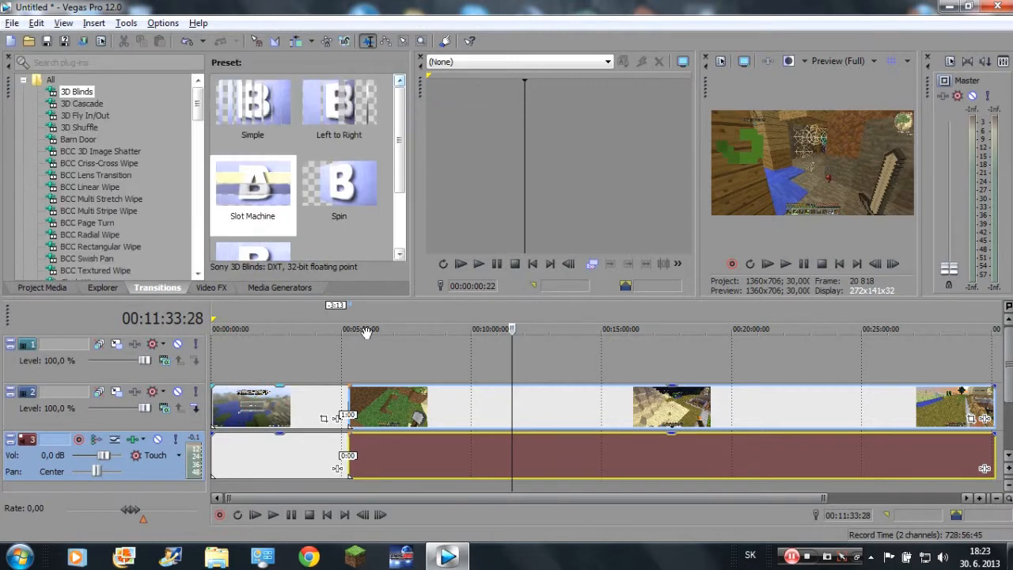
{"action": "left_click_drag", "start_coordinate": [339, 186], "coordinate": [346, 414]}
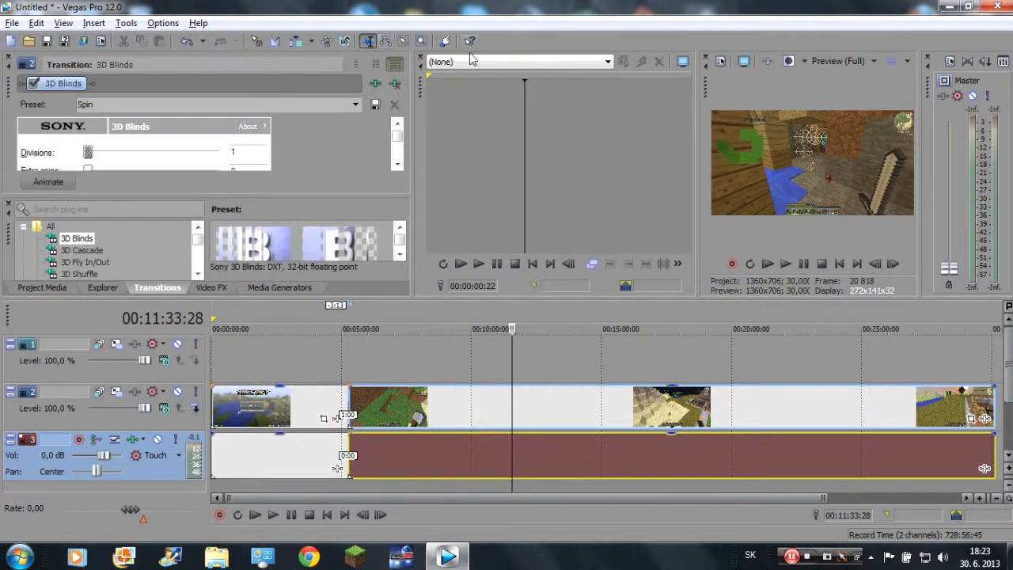
{"action": "left_click", "coordinate": [395, 86]}
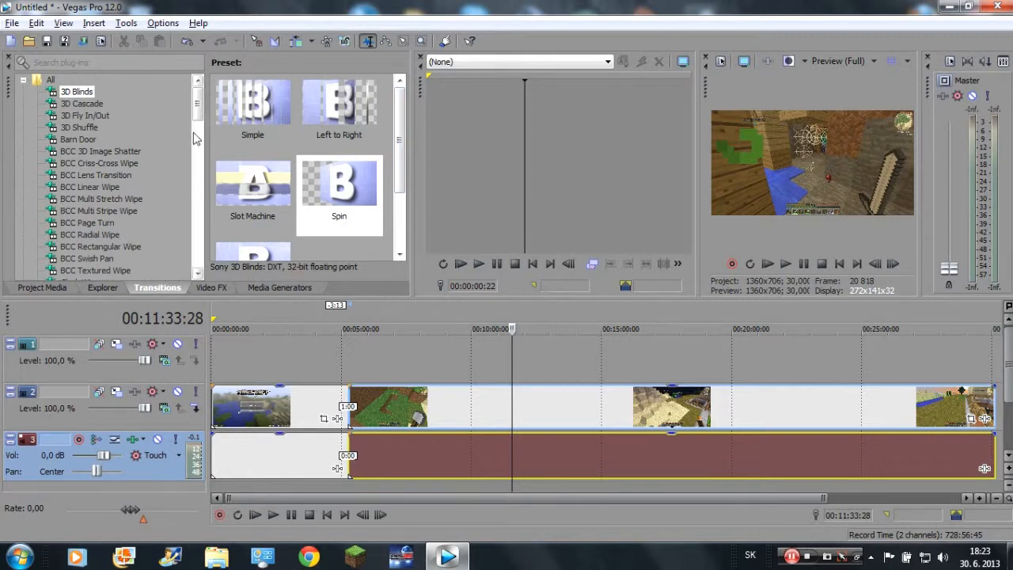
Look further down the transition list, view the Page Roll presets and close the transitions window.
{"action": "scroll", "coordinate": [184, 216], "scroll_direction": "down", "scroll_amount": 20}
{"action": "scroll", "coordinate": [184, 216], "scroll_direction": "down", "scroll_amount": 2}
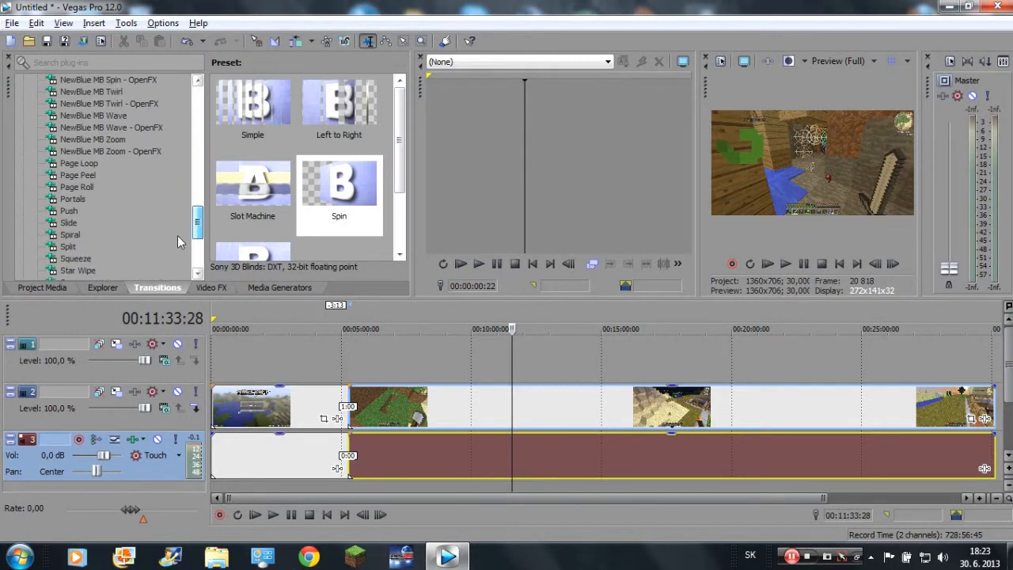
{"action": "left_click", "coordinate": [76, 211]}
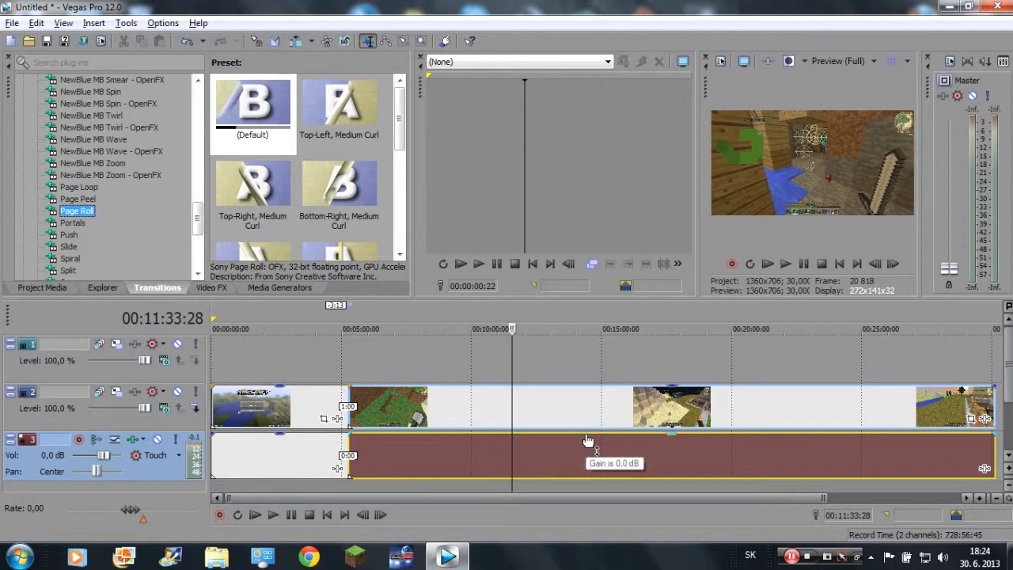
{"action": "left_click", "coordinate": [8, 60]}
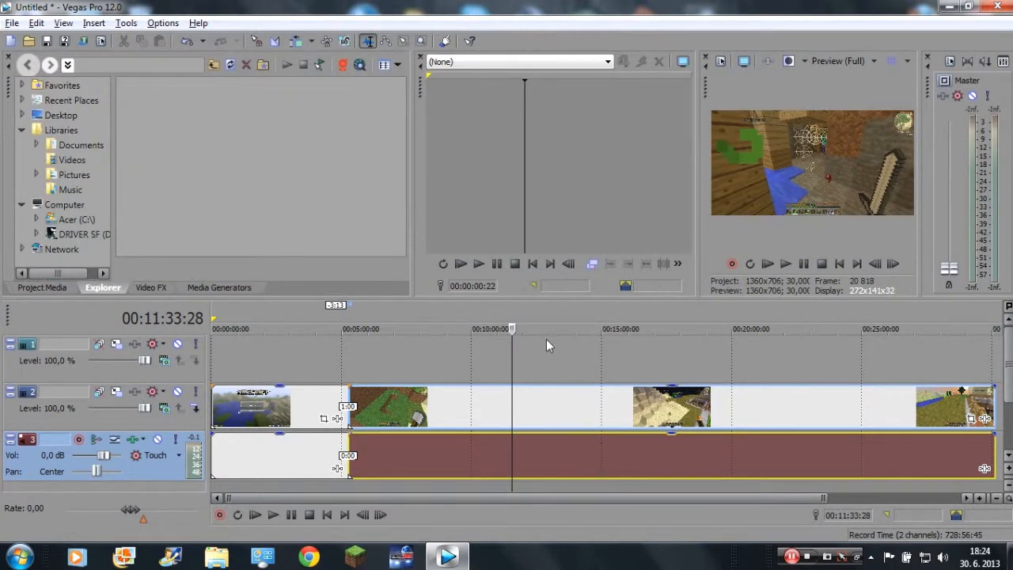
Return the playhead to the start of the timeline and restore the default window layout.
{"action": "key", "text": "ctrl+Home"}
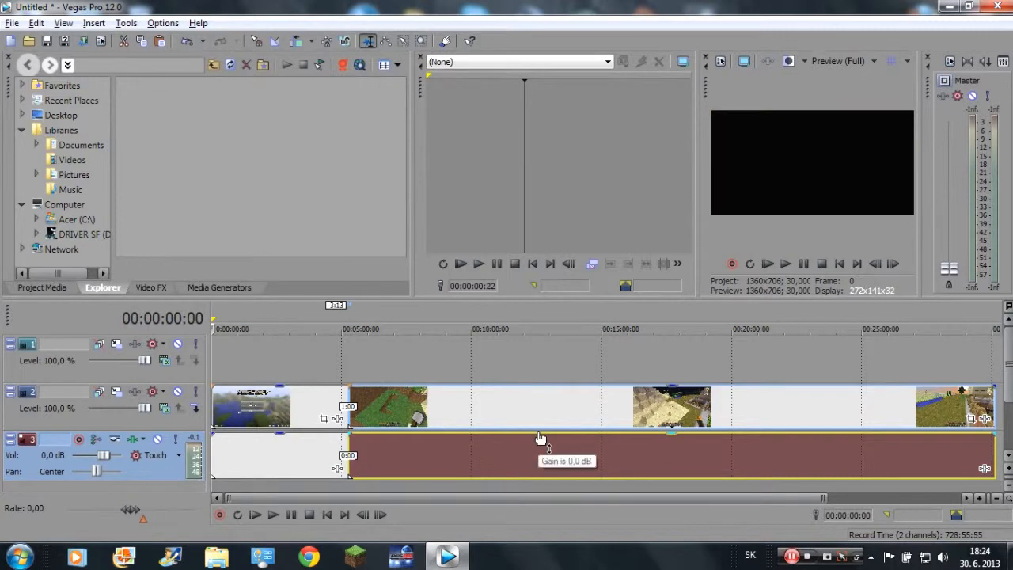
{"action": "key", "text": "alt+d"}
{"action": "key", "text": "d"}
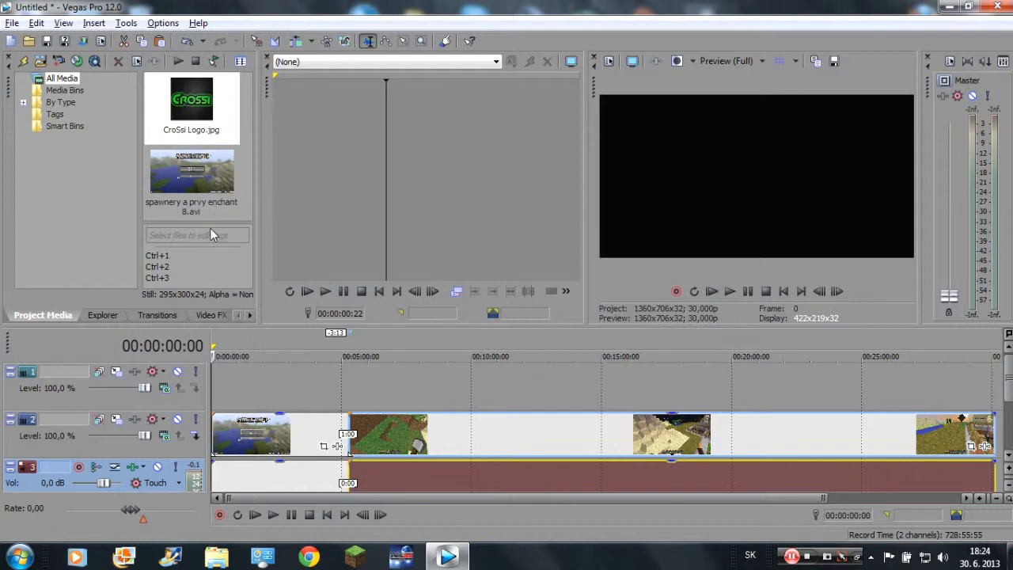
Look through the available media generators and the list of video effects.
{"action": "left_click", "coordinate": [250, 315]}
{"action": "left_click", "coordinate": [250, 315]}
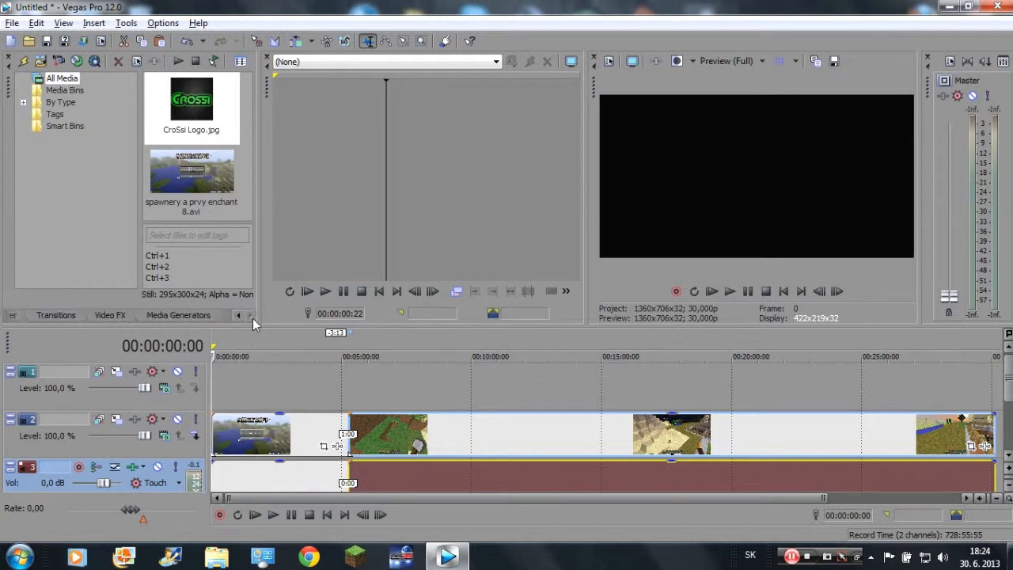
{"action": "left_click", "coordinate": [113, 317]}
{"action": "left_click", "coordinate": [165, 317]}
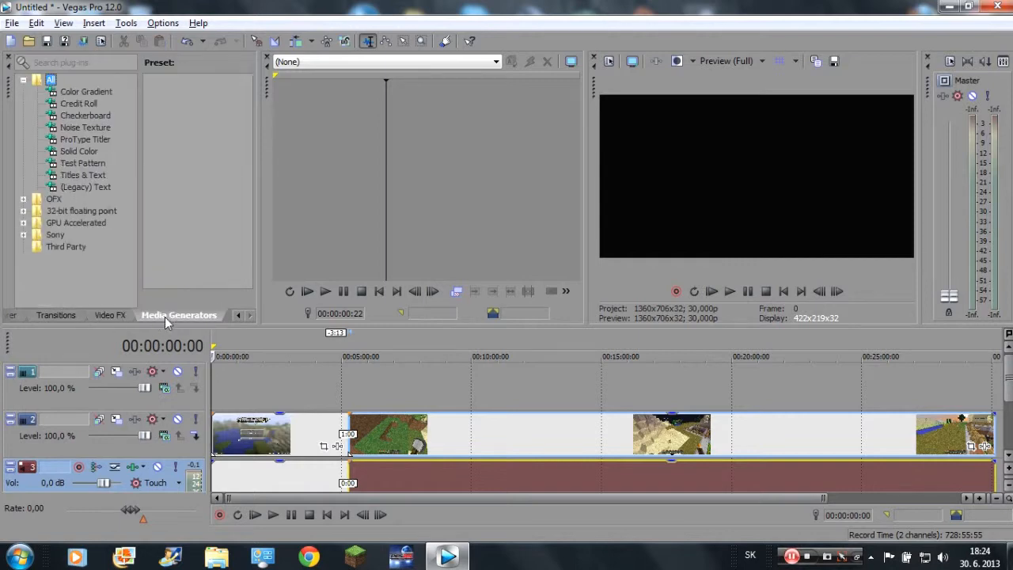
{"action": "left_click", "coordinate": [109, 317]}
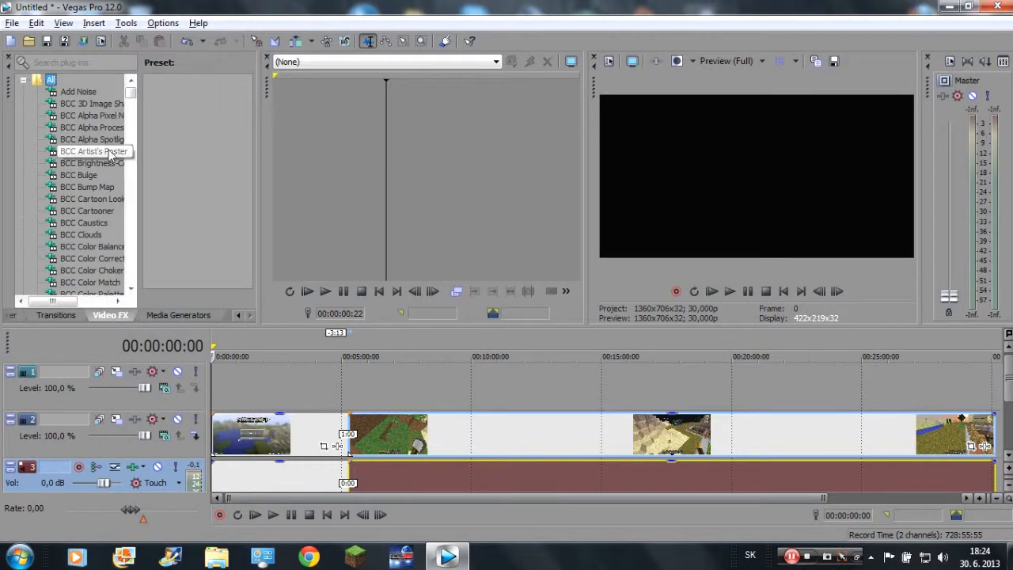
{"action": "mouse_move", "coordinate": [131, 93]}
{"action": "left_mouse_down"}
{"action": "mouse_move", "coordinate": [130, 277]}
{"action": "mouse_move", "coordinate": [132, 93]}
{"action": "mouse_move", "coordinate": [131, 111]}
{"action": "left_mouse_up"}
Select the first recording clip at about 00:02:31 and apply the Very Bright preset of the Brightness and Contrast effect.
{"action": "left_click", "coordinate": [277, 431]}
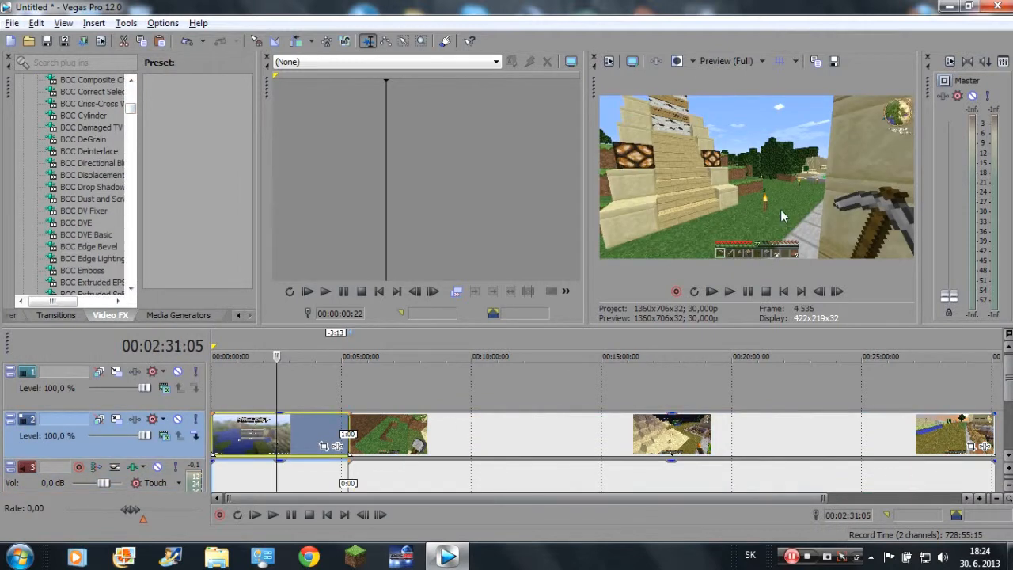
{"action": "left_click_drag", "start_coordinate": [134, 117], "coordinate": [127, 208]}
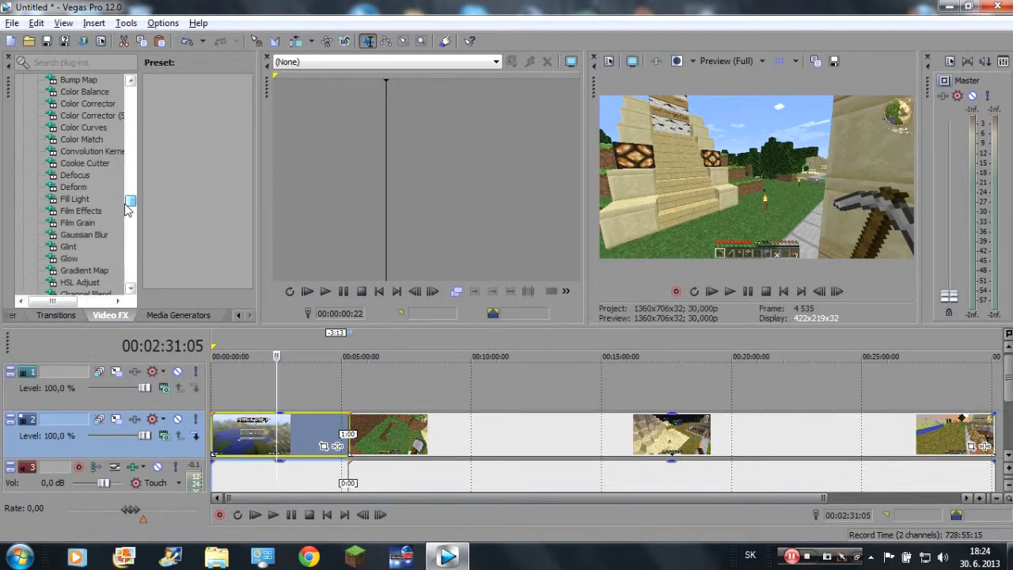
{"action": "left_click_drag", "start_coordinate": [125, 204], "coordinate": [127, 203]}
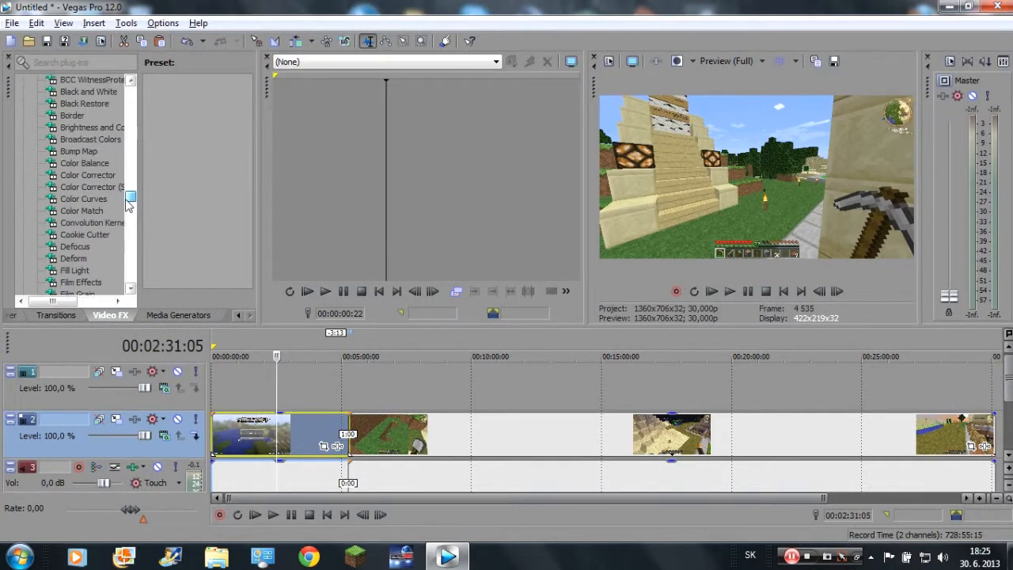
{"action": "left_click", "coordinate": [101, 129]}
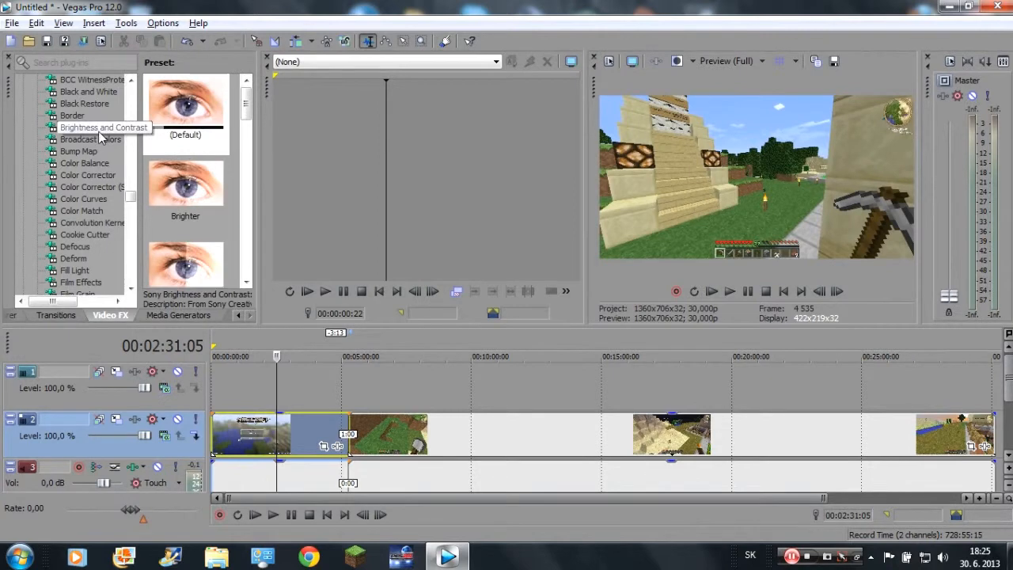
{"action": "scroll", "coordinate": [236, 169], "scroll_direction": "down", "scroll_amount": 3}
{"action": "scroll", "coordinate": [233, 179], "scroll_direction": "down", "scroll_amount": 2}
{"action": "scroll", "coordinate": [231, 180], "scroll_direction": "up", "scroll_amount": 4}
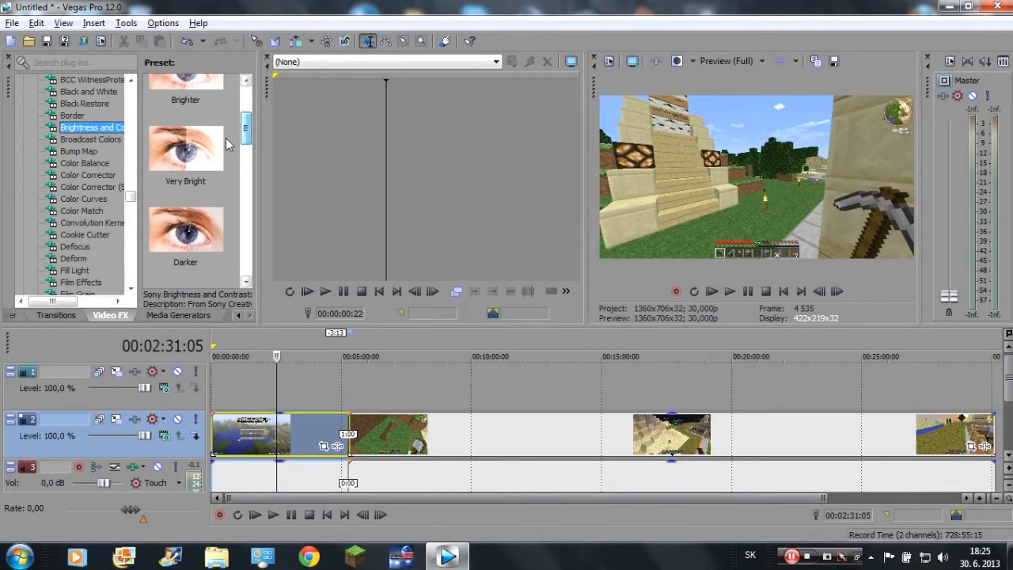
{"action": "scroll", "coordinate": [230, 144], "scroll_direction": "up", "scroll_amount": 1}
{"action": "mouse_move", "coordinate": [212, 166]}
{"action": "left_mouse_down"}
{"action": "mouse_move", "coordinate": [329, 413]}
{"action": "mouse_move", "coordinate": [337, 465]}
{"action": "mouse_move", "coordinate": [301, 447]}
{"action": "mouse_move", "coordinate": [317, 451]}
{"action": "left_mouse_up"}
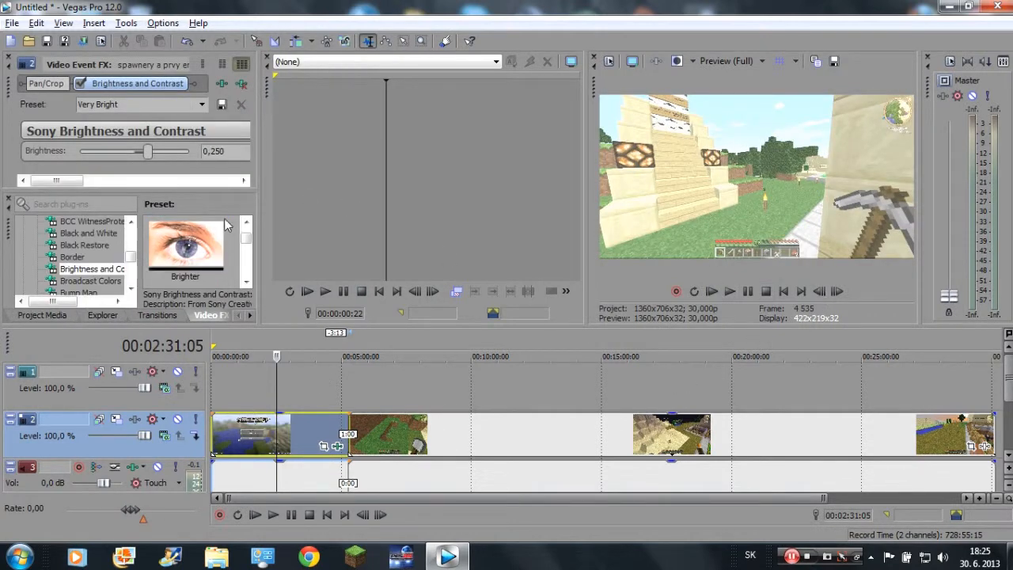
{"action": "mouse_move", "coordinate": [76, 181]}
{"action": "left_mouse_down"}
{"action": "mouse_move", "coordinate": [131, 202]}
{"action": "mouse_move", "coordinate": [67, 199]}
{"action": "mouse_move", "coordinate": [111, 186]}
{"action": "mouse_move", "coordinate": [61, 190]}
{"action": "left_mouse_up"}
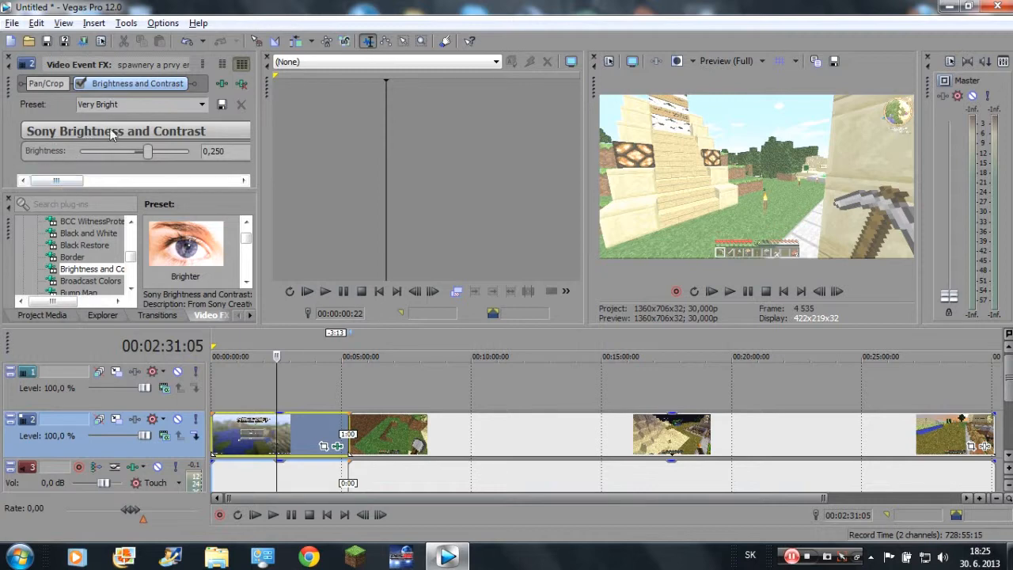
Close the docked windows beneath the video event effect settings to give those settings the full height.
{"action": "left_click", "coordinate": [8, 201]}
{"action": "left_click", "coordinate": [9, 200]}
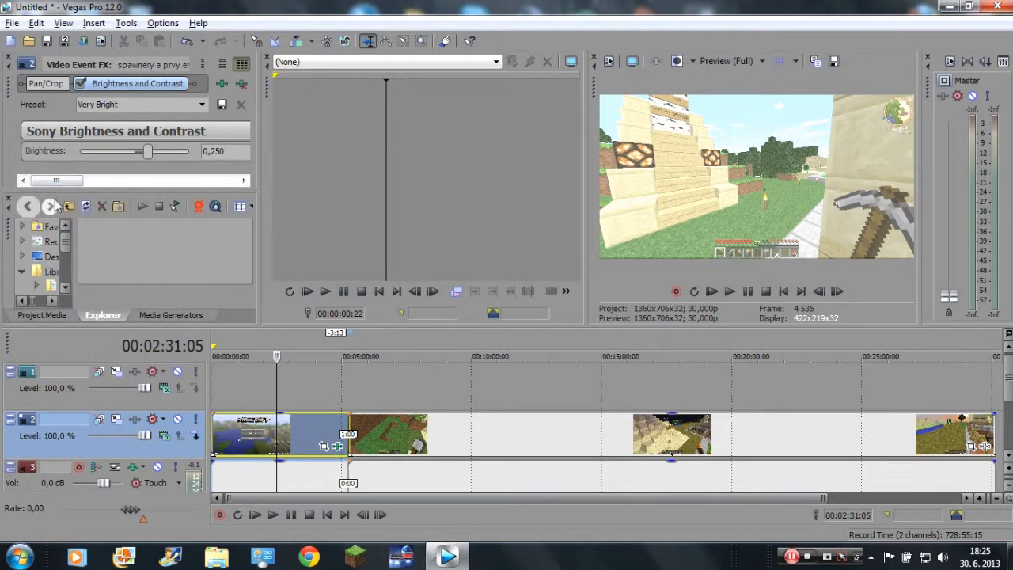
{"action": "left_click", "coordinate": [9, 200]}
{"action": "left_click", "coordinate": [8, 200]}
{"action": "left_click", "coordinate": [9, 200]}
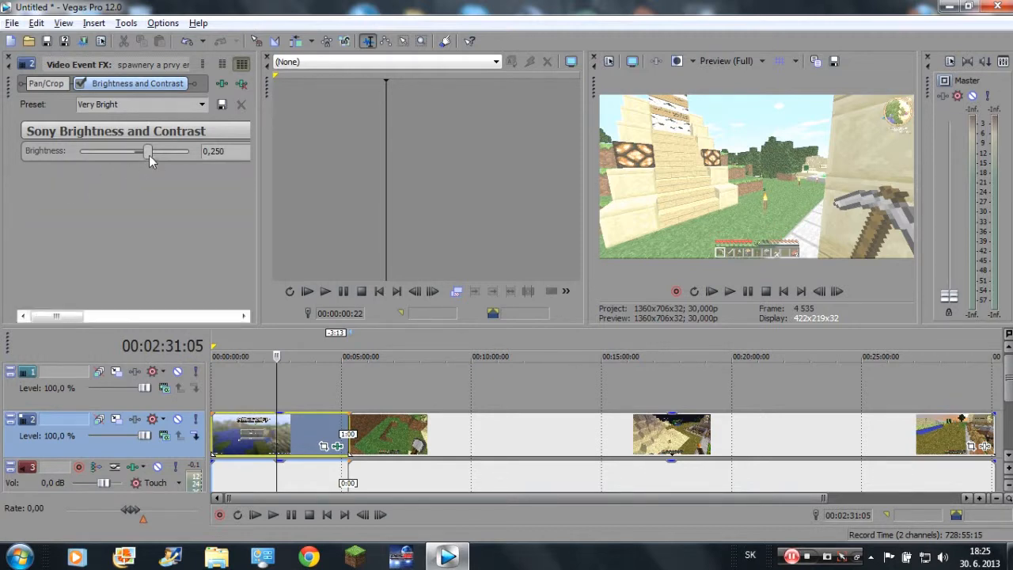
Set the first clip's Brightness and Contrast effect to a brightness of about 0.034 and a contrast of about 0.129.
{"action": "left_click", "coordinate": [214, 151]}
{"action": "left_click_drag", "start_coordinate": [89, 316], "coordinate": [1, 307]}
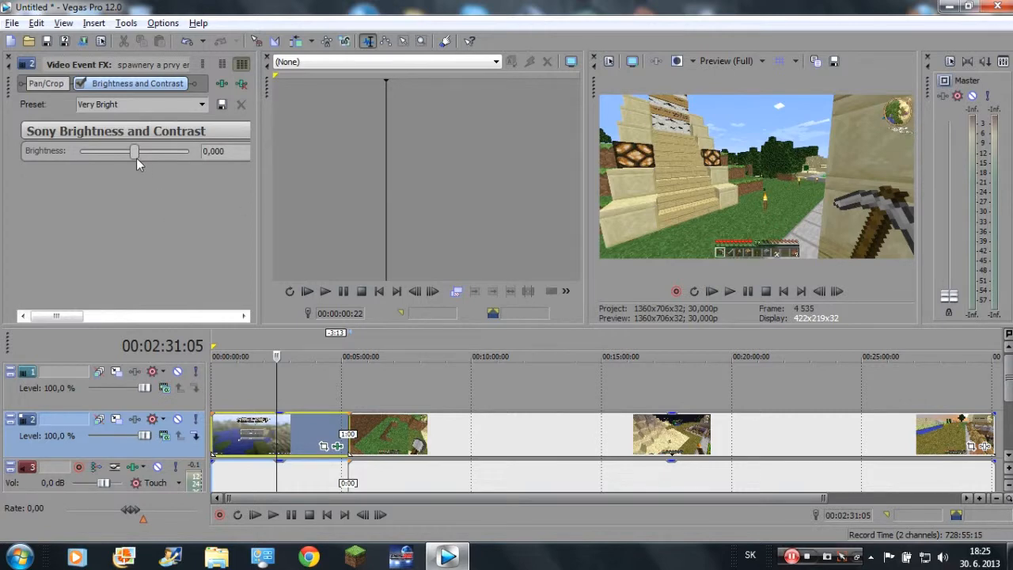
{"action": "left_click_drag", "start_coordinate": [135, 156], "coordinate": [138, 162]}
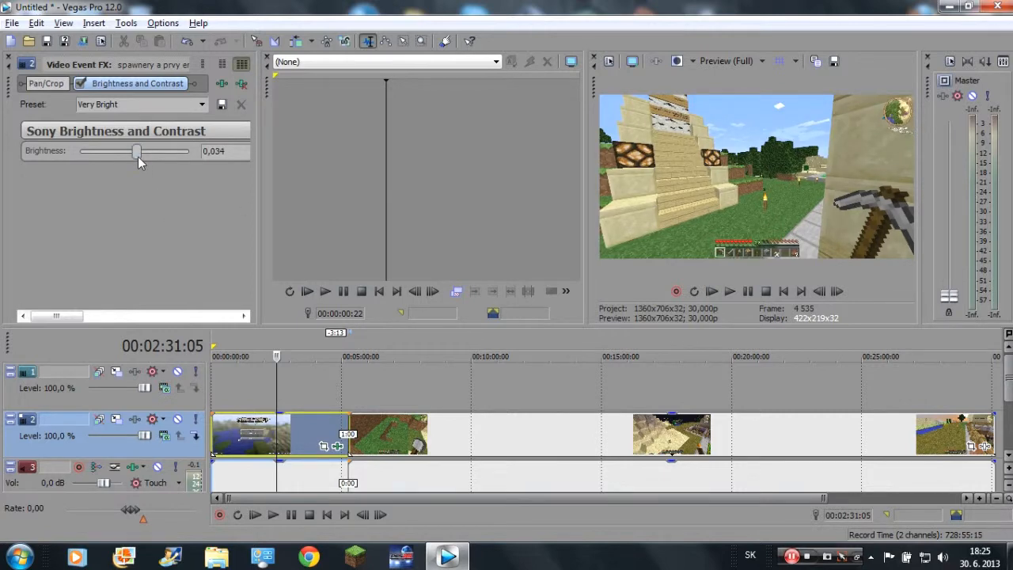
{"action": "left_click_drag", "start_coordinate": [78, 317], "coordinate": [149, 326]}
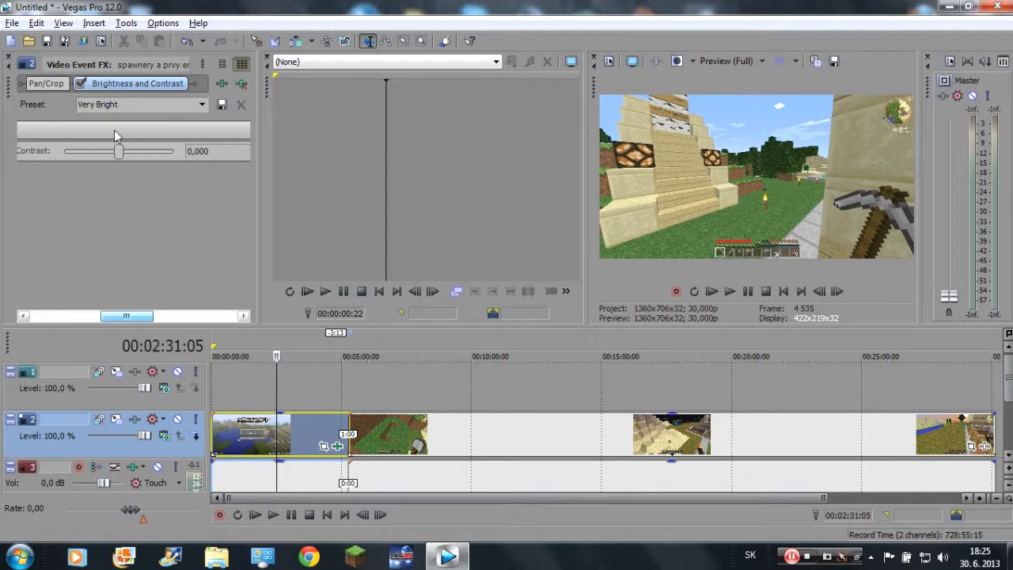
{"action": "mouse_move", "coordinate": [122, 150]}
{"action": "left_mouse_down"}
{"action": "mouse_move", "coordinate": [166, 152]}
{"action": "mouse_move", "coordinate": [25, 160]}
{"action": "mouse_move", "coordinate": [107, 163]}
{"action": "left_mouse_up"}
{"action": "left_click_drag", "start_coordinate": [123, 156], "coordinate": [130, 156]}
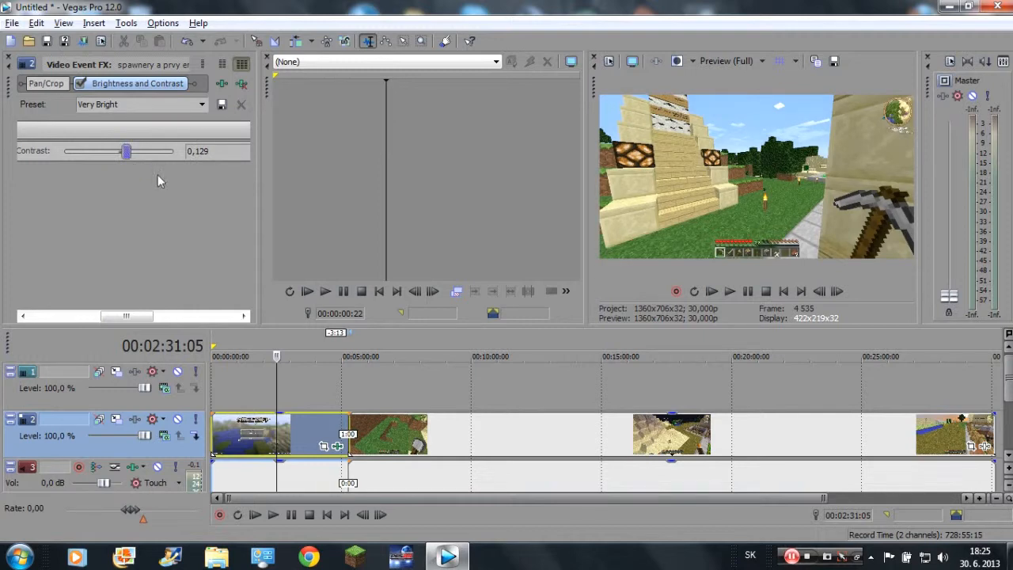
Close the video event effect settings and restore the default window layout.
{"action": "left_click", "coordinate": [9, 57]}
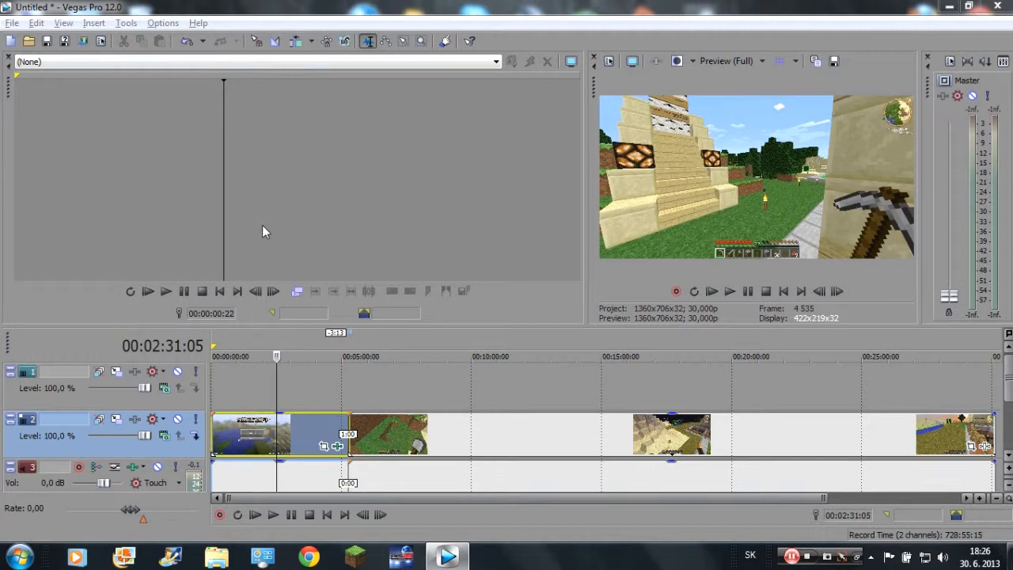
{"action": "key", "text": "alt+d"}
{"action": "key", "text": "d"}
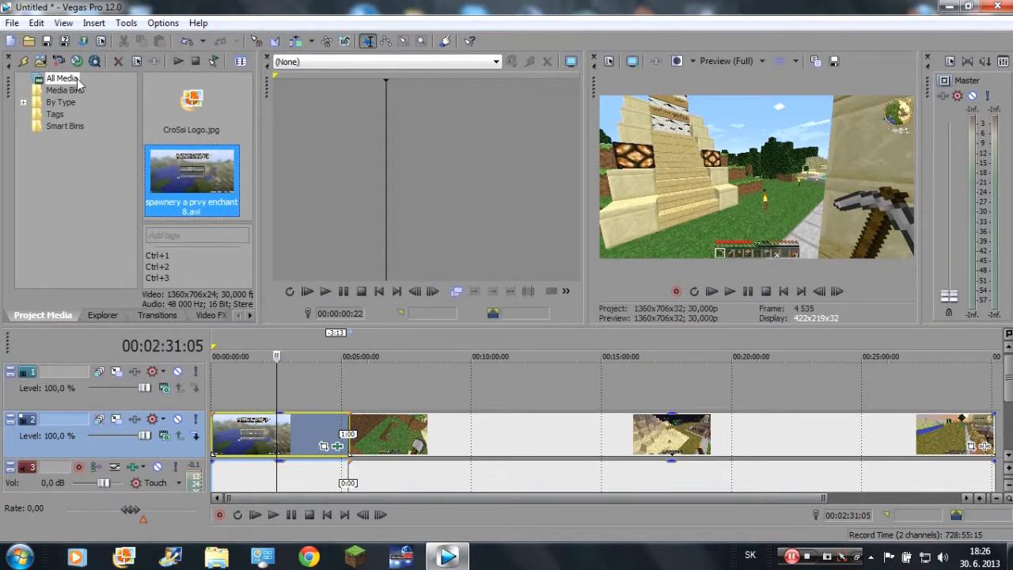
Apply the Soft Edge preset of the Border effect to the first clip, set its size to about 0.041 and close the effect settings.
{"action": "left_click", "coordinate": [211, 315]}
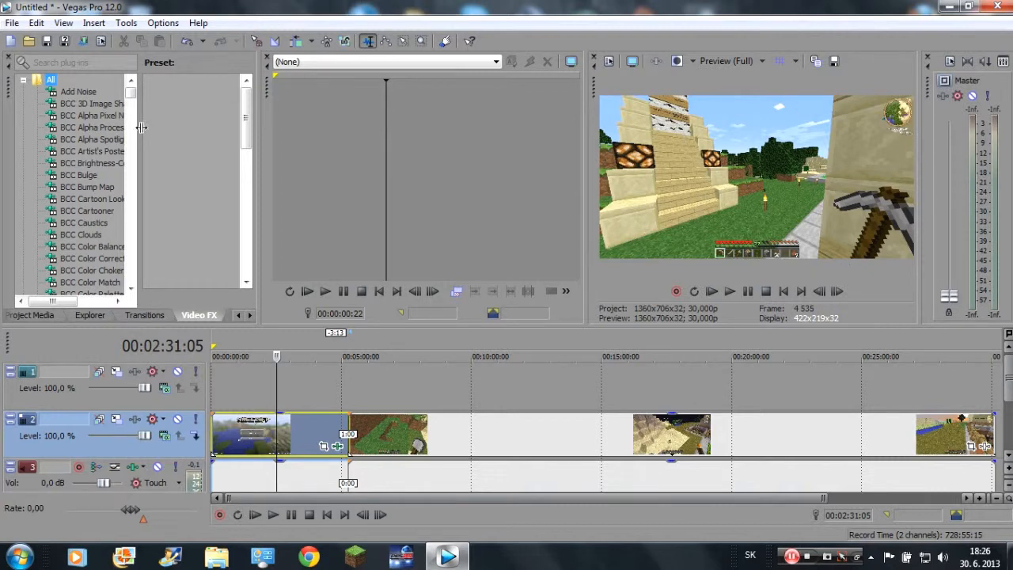
{"action": "left_click_drag", "start_coordinate": [131, 97], "coordinate": [120, 198]}
{"action": "left_click", "coordinate": [71, 93]}
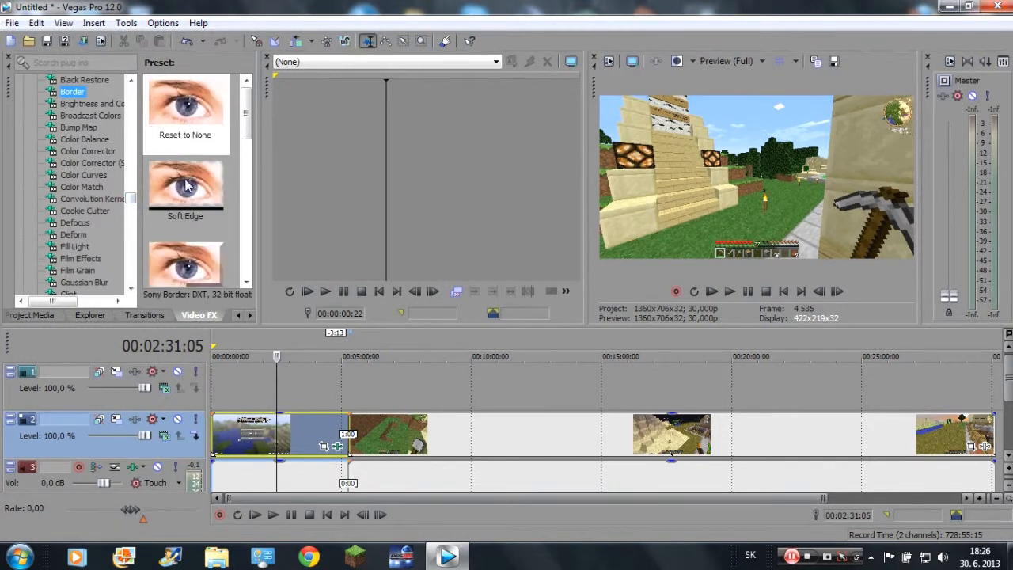
{"action": "left_click_drag", "start_coordinate": [188, 197], "coordinate": [305, 417]}
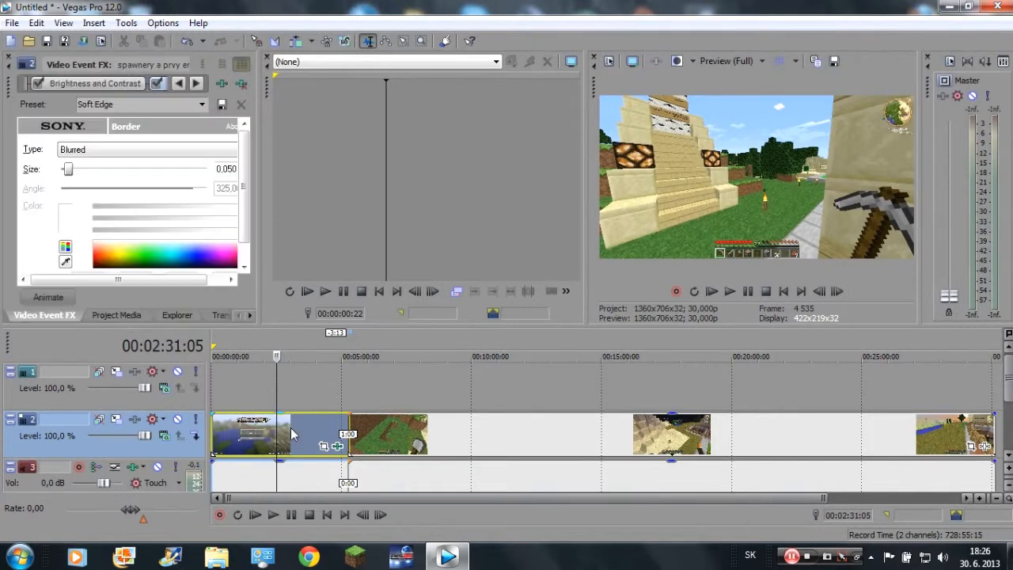
{"action": "mouse_move", "coordinate": [68, 170]}
{"action": "left_mouse_down"}
{"action": "mouse_move", "coordinate": [220, 183]}
{"action": "mouse_move", "coordinate": [70, 186]}
{"action": "mouse_move", "coordinate": [66, 177]}
{"action": "left_mouse_up"}
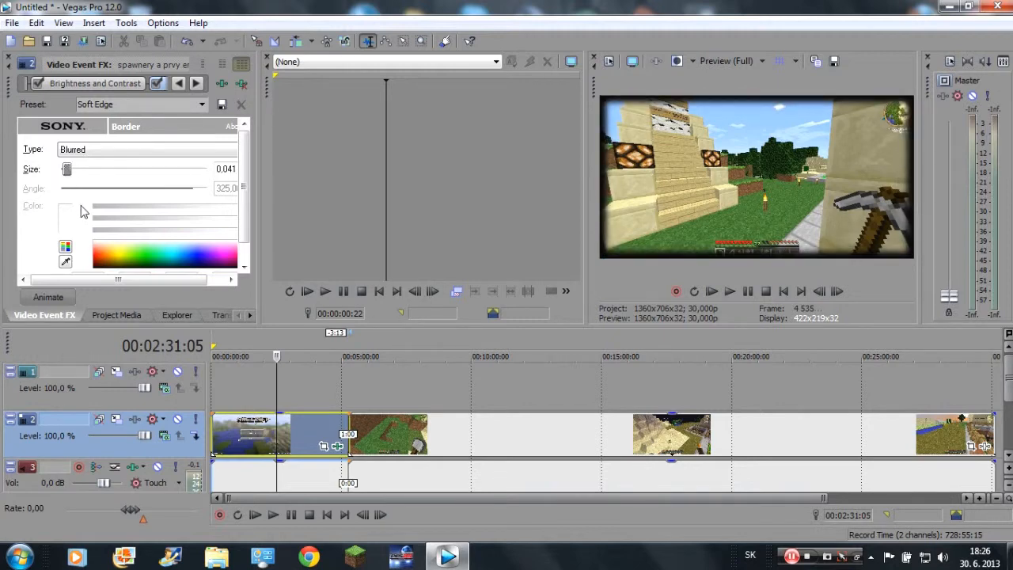
{"action": "left_click", "coordinate": [10, 60]}
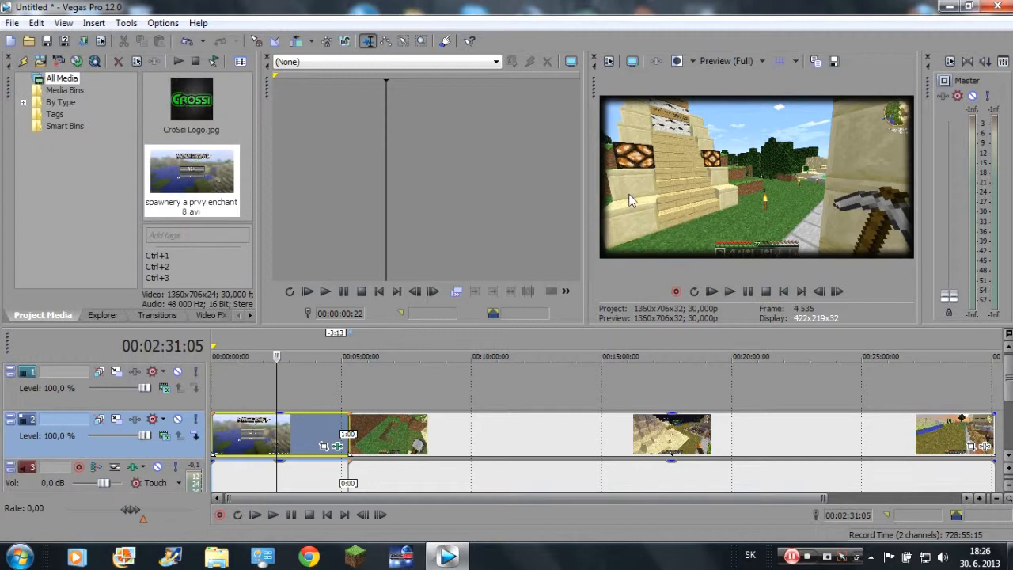
Try the Spotlight Up (flat) preset of the Bump Map effect on the first clip with an intensity of about 0.544.
{"action": "left_click", "coordinate": [210, 315]}
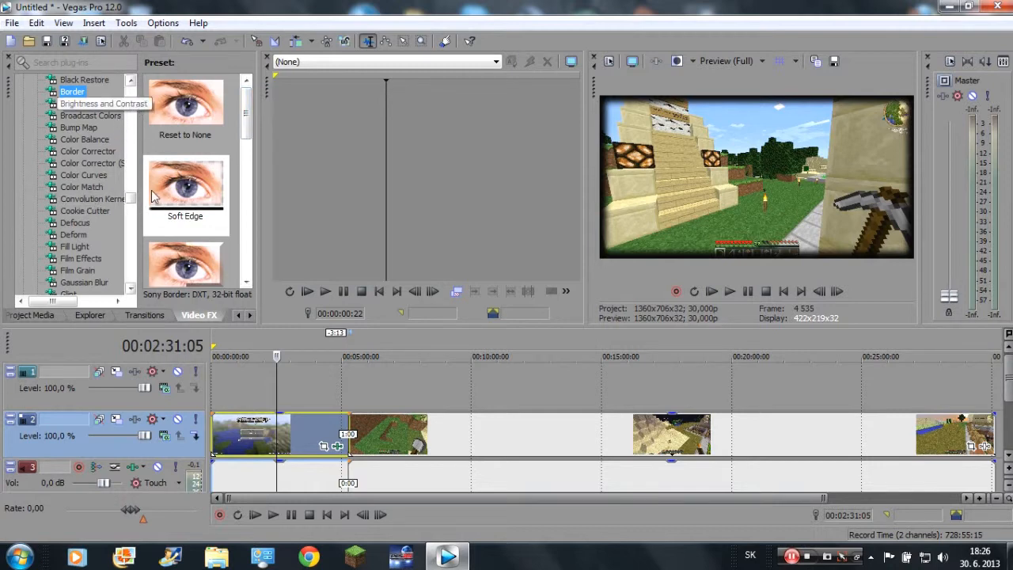
{"action": "left_click", "coordinate": [89, 127]}
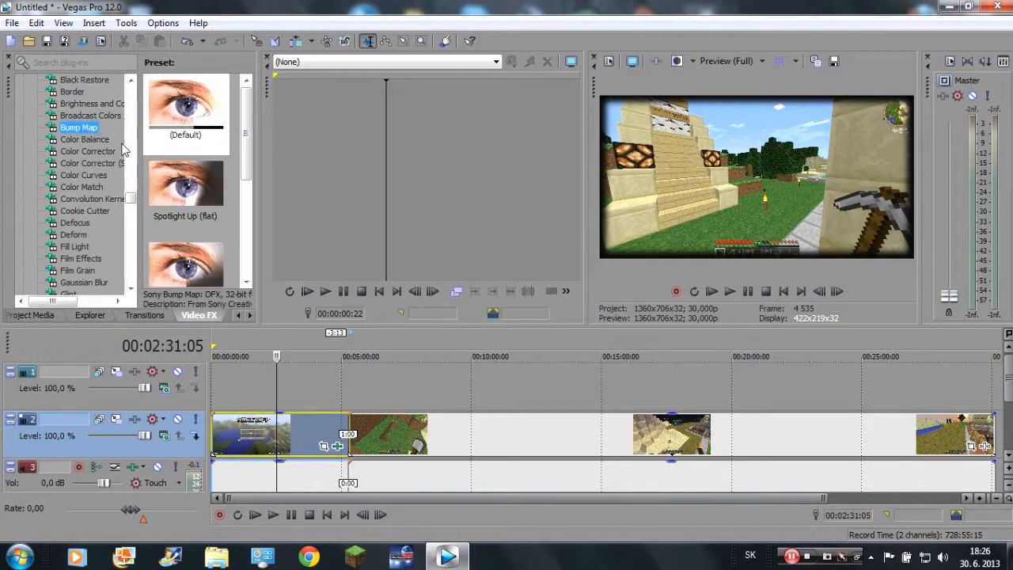
{"action": "left_click_drag", "start_coordinate": [195, 180], "coordinate": [355, 419]}
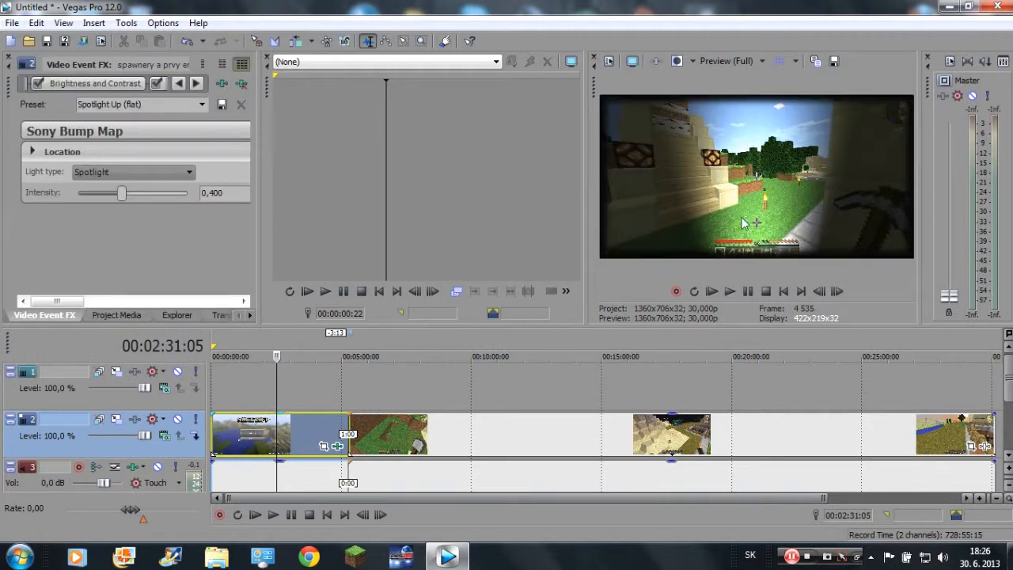
{"action": "mouse_move", "coordinate": [122, 193]}
{"action": "left_mouse_down"}
{"action": "mouse_move", "coordinate": [90, 202]}
{"action": "mouse_move", "coordinate": [153, 203]}
{"action": "mouse_move", "coordinate": [139, 203]}
{"action": "left_mouse_up"}
{"action": "left_click_drag", "start_coordinate": [79, 302], "coordinate": [57, 306]}
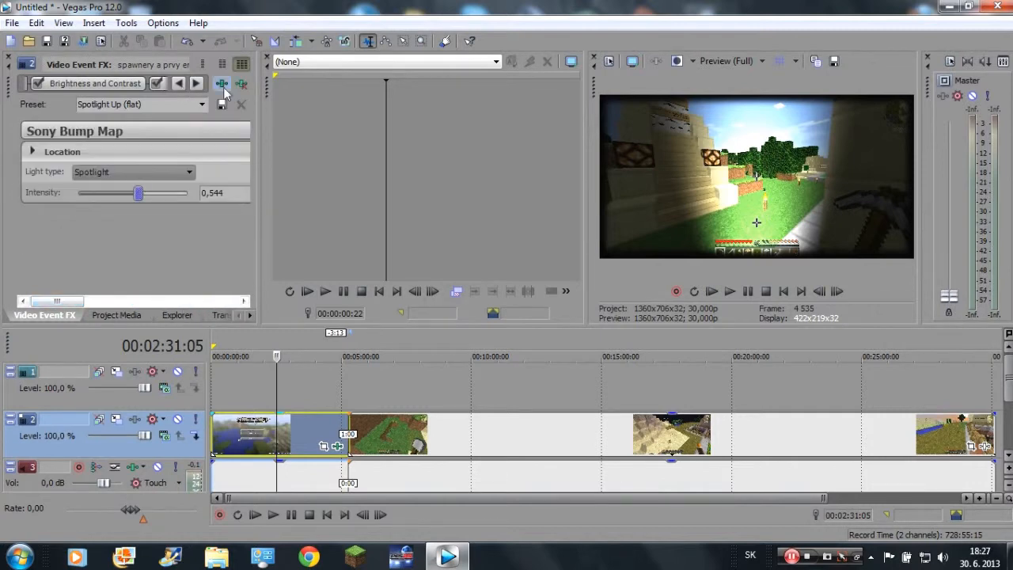
Remove the Bump Map effect from the first clip and close the effect settings.
{"action": "left_click", "coordinate": [241, 84]}
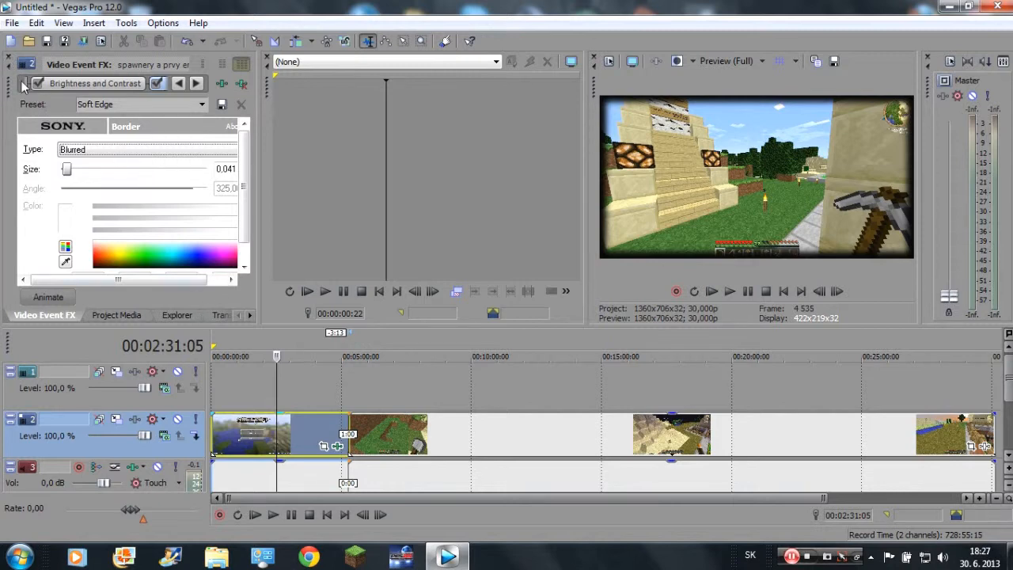
{"action": "left_click", "coordinate": [8, 57]}
Try the default preset of the Glow effect on the first clip with glow percent 1.000 and intensity about 0.272.
{"action": "left_click", "coordinate": [209, 316]}
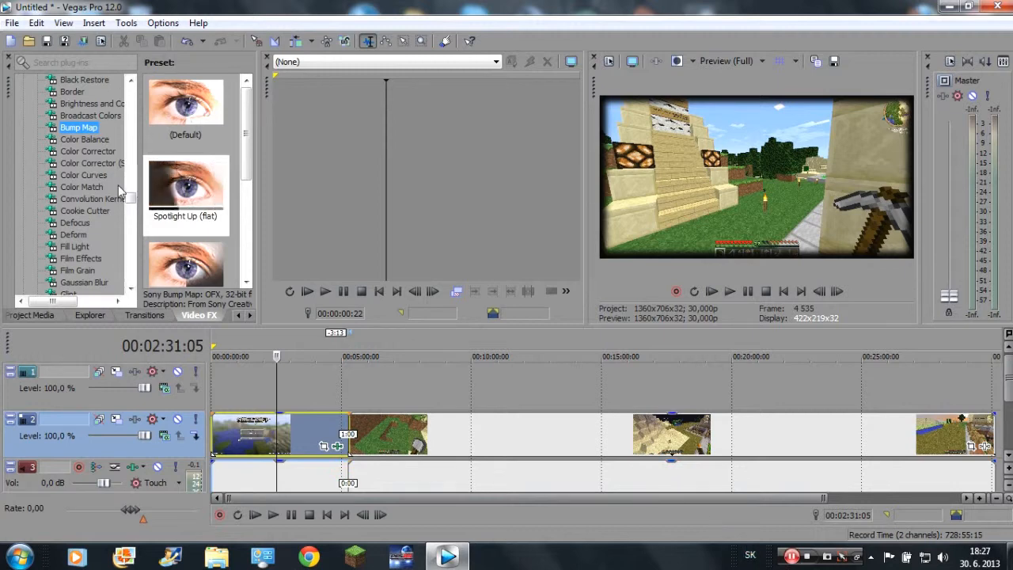
{"action": "scroll", "coordinate": [119, 206], "scroll_direction": "down", "scroll_amount": 1}
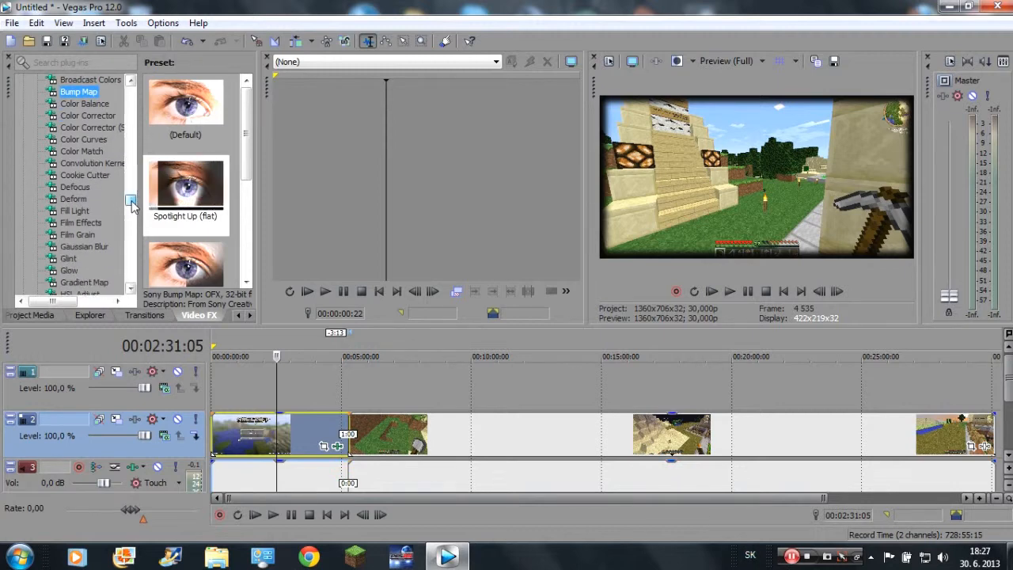
{"action": "left_click", "coordinate": [72, 271]}
{"action": "left_click_drag", "start_coordinate": [185, 110], "coordinate": [292, 435]}
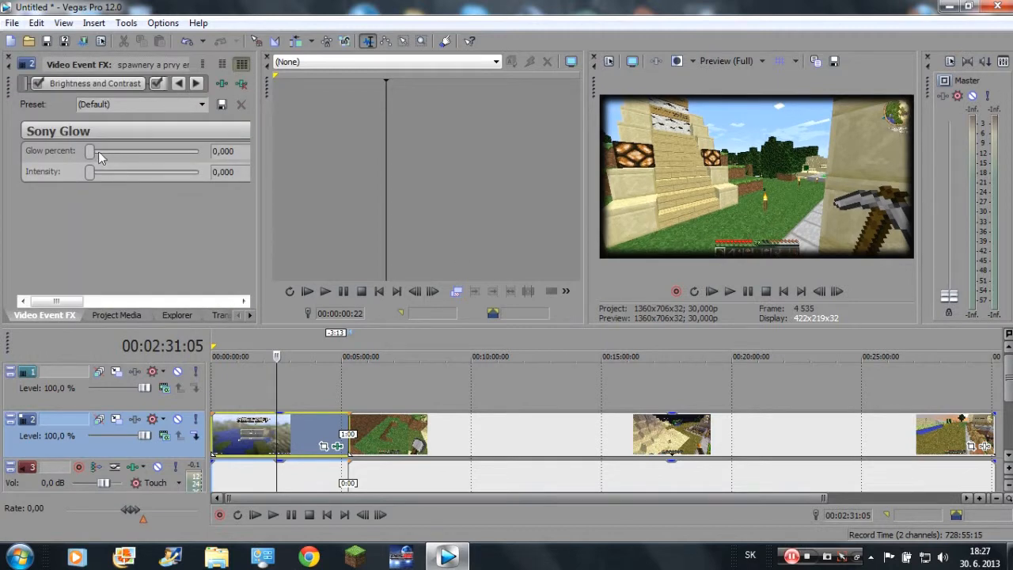
{"action": "left_click_drag", "start_coordinate": [112, 152], "coordinate": [200, 157]}
{"action": "mouse_move", "coordinate": [91, 173]}
{"action": "left_mouse_down"}
{"action": "mouse_move", "coordinate": [205, 175]}
{"action": "mouse_move", "coordinate": [93, 181]}
{"action": "left_mouse_up"}
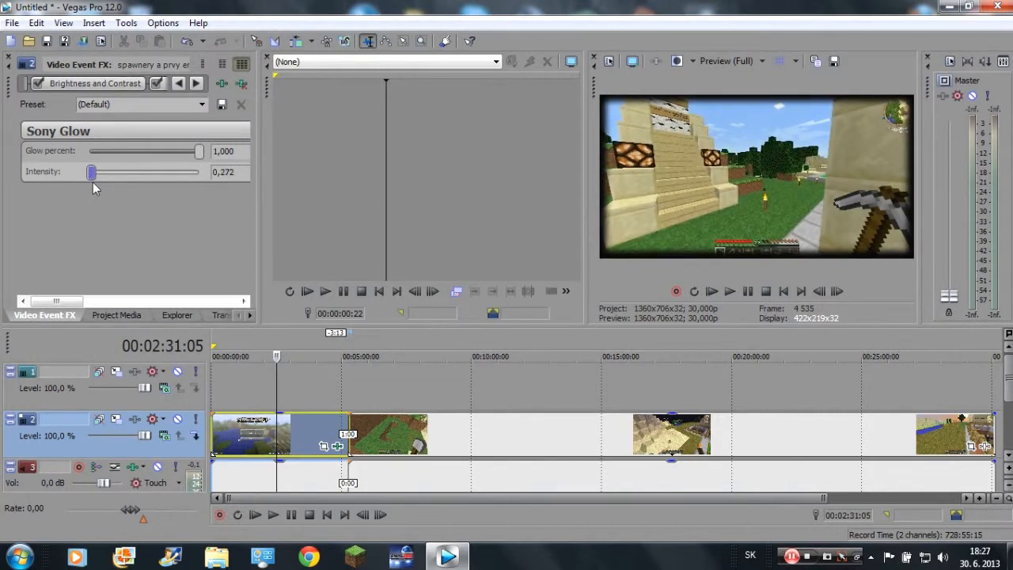
Reset the Glow effect's intensity and glow percent to 0.000 and leave the effect settings.
{"action": "left_click_drag", "start_coordinate": [94, 182], "coordinate": [46, 178]}
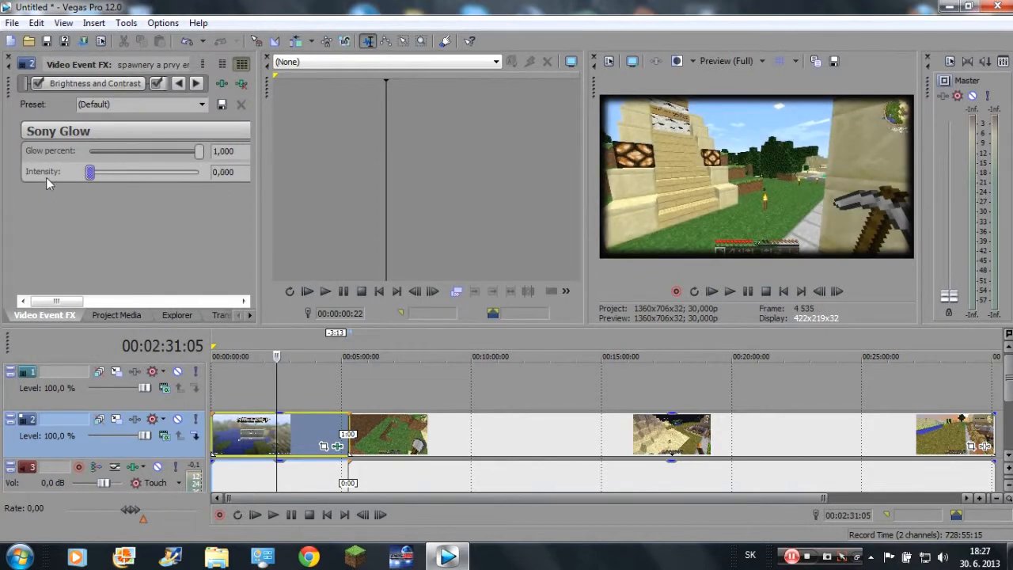
{"action": "left_click_drag", "start_coordinate": [198, 151], "coordinate": [2, 154]}
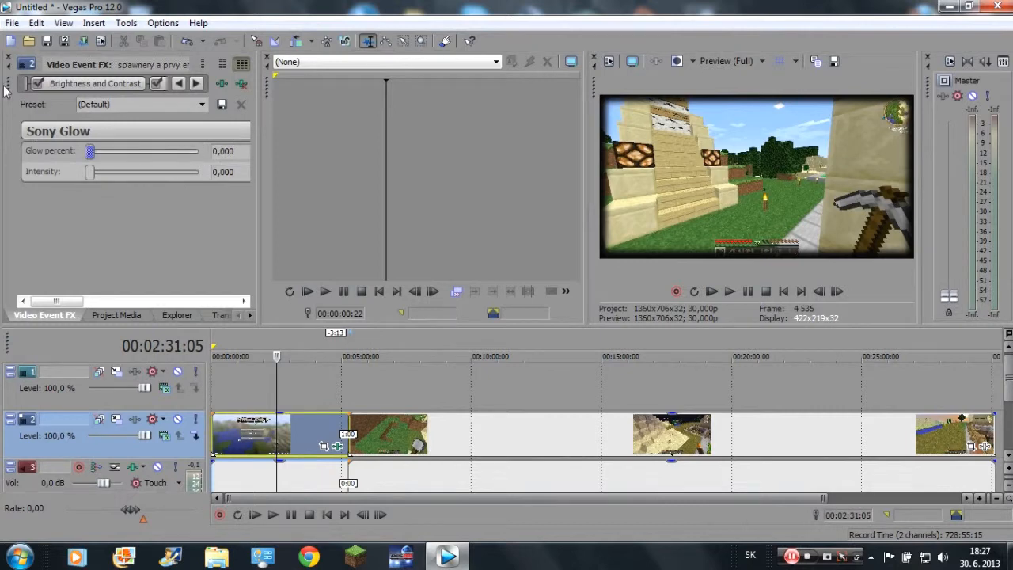
{"action": "mouse_move", "coordinate": [92, 151]}
{"action": "left_mouse_down"}
{"action": "mouse_move", "coordinate": [108, 153]}
{"action": "mouse_move", "coordinate": [108, 174]}
{"action": "mouse_move", "coordinate": [86, 172]}
{"action": "mouse_move", "coordinate": [88, 151]}
{"action": "left_mouse_up"}
{"action": "left_click", "coordinate": [116, 315]}
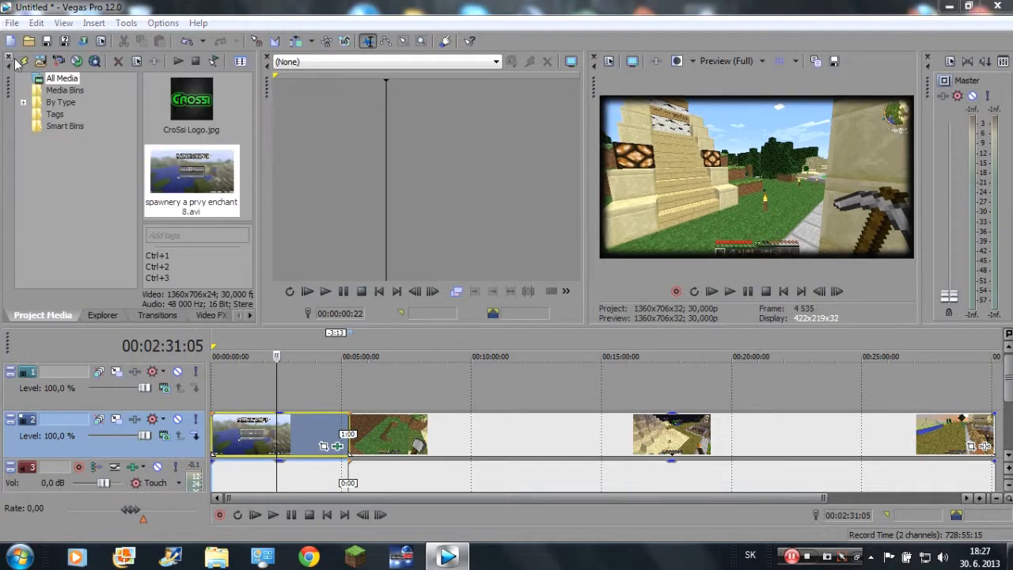
Try the Sparkle preset of the Glint effect on the first clip and adjust its threshold.
{"action": "left_click", "coordinate": [209, 315]}
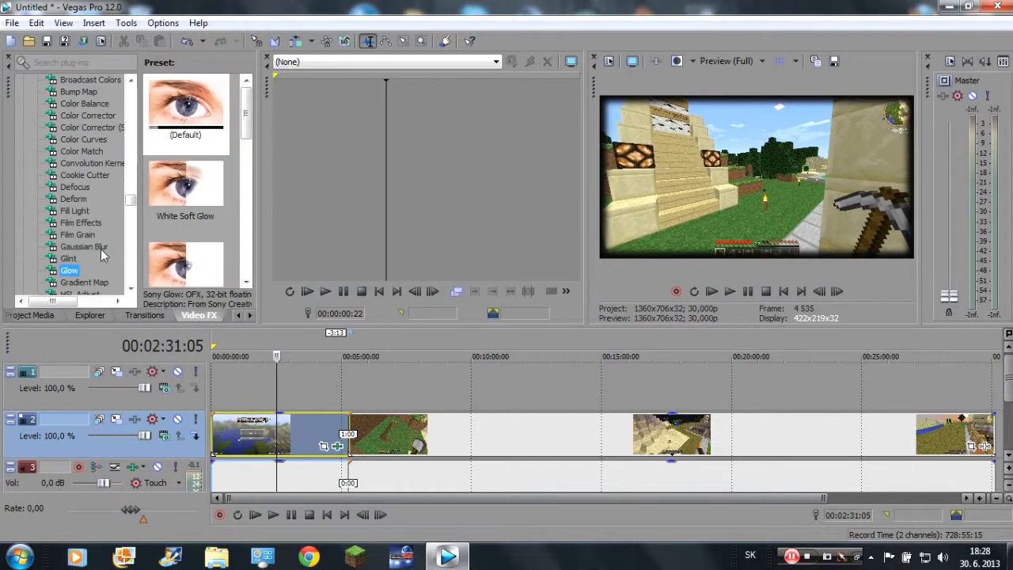
{"action": "left_click", "coordinate": [69, 260]}
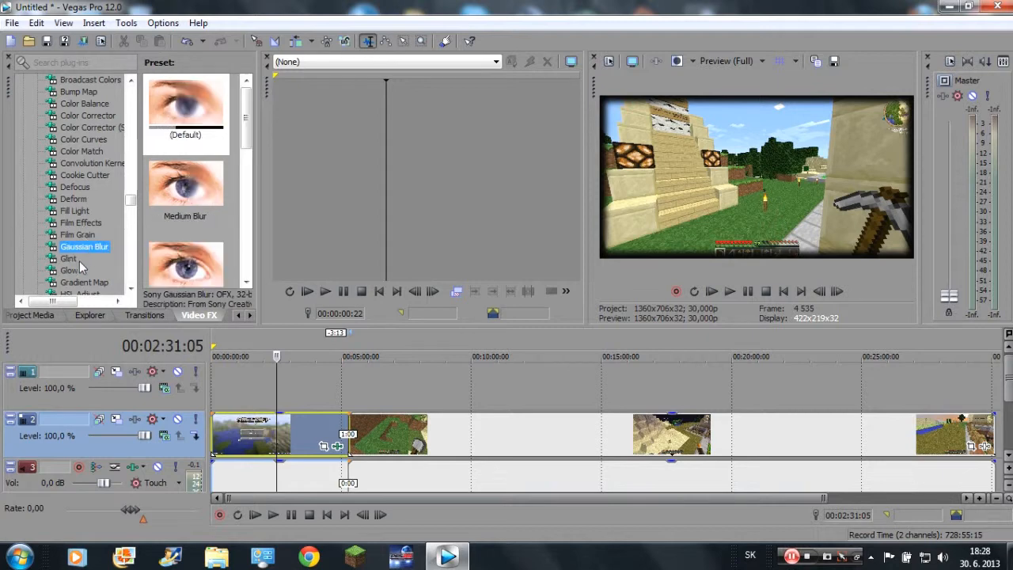
{"action": "left_click_drag", "start_coordinate": [176, 132], "coordinate": [269, 425]}
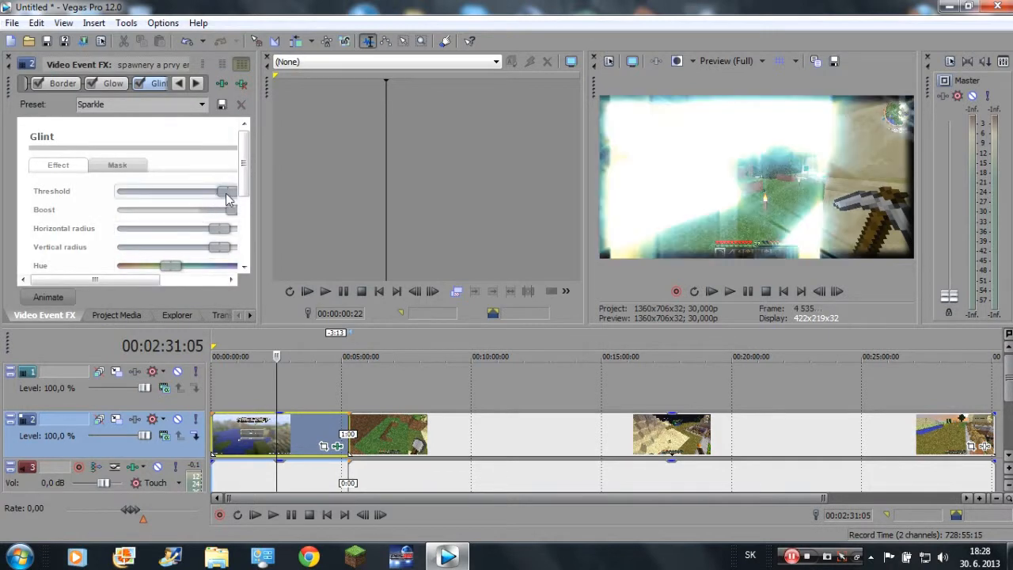
{"action": "left_click_drag", "start_coordinate": [229, 198], "coordinate": [280, 192]}
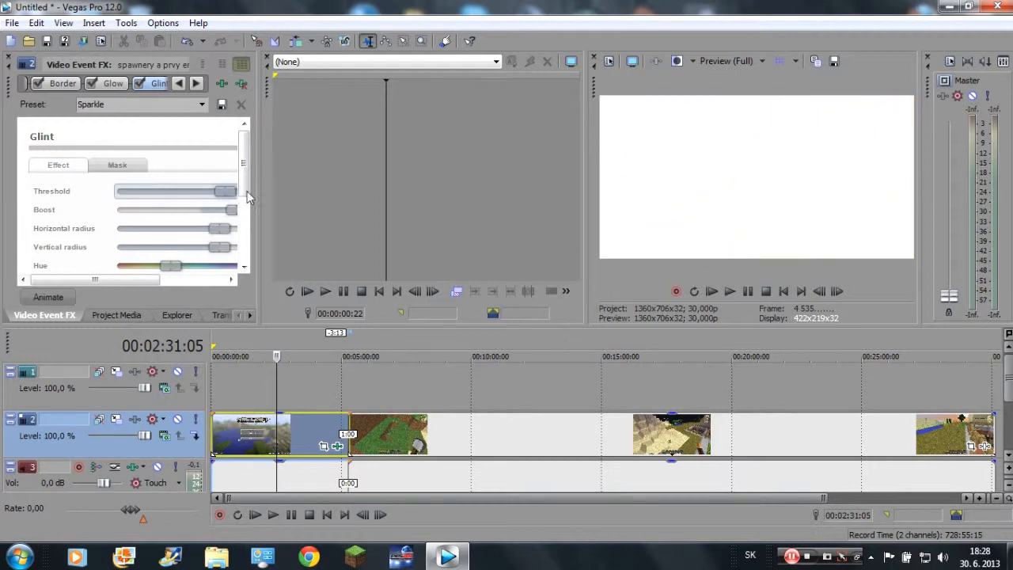
Remove the Glint and Glow effects from the first clip and close the effect settings.
{"action": "left_click", "coordinate": [95, 84]}
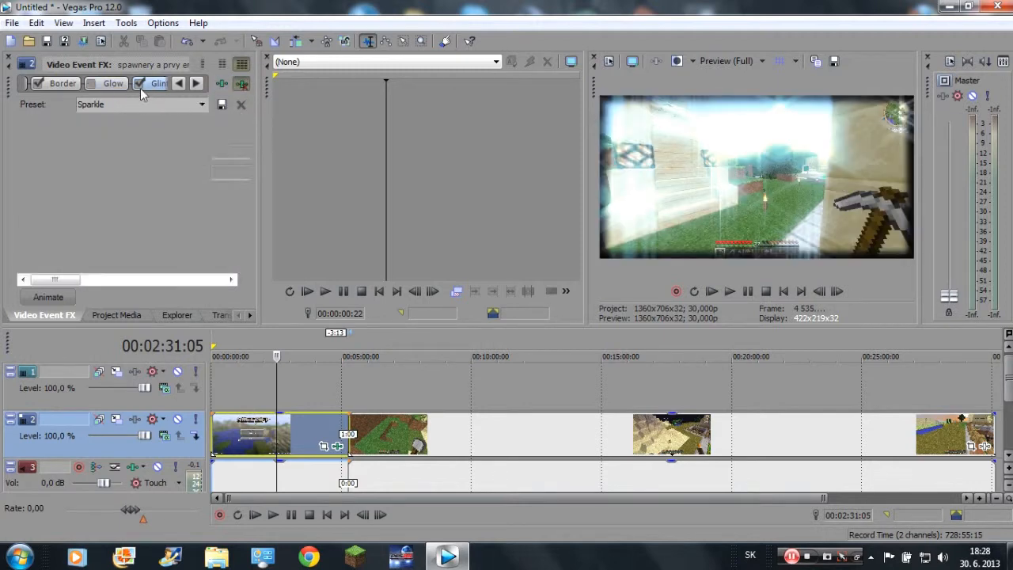
{"action": "left_click", "coordinate": [157, 83]}
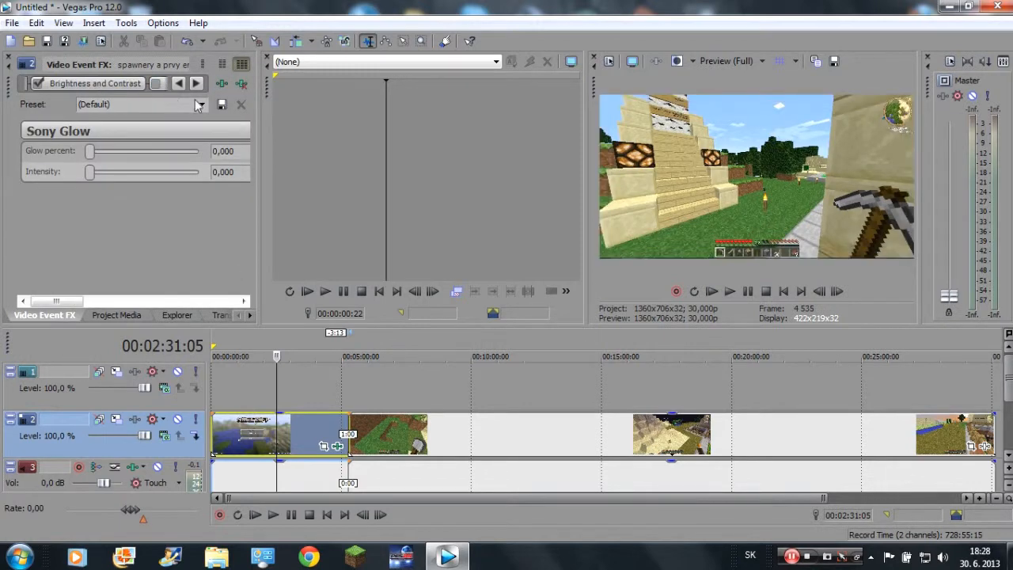
{"action": "left_click", "coordinate": [158, 84]}
{"action": "left_click", "coordinate": [197, 83]}
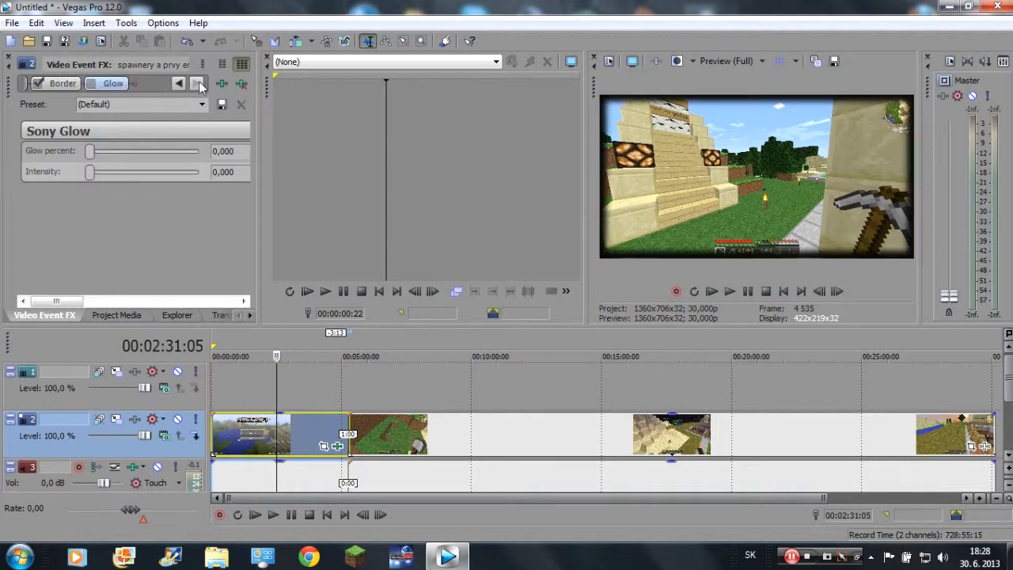
{"action": "left_click", "coordinate": [115, 85]}
{"action": "left_click", "coordinate": [242, 84]}
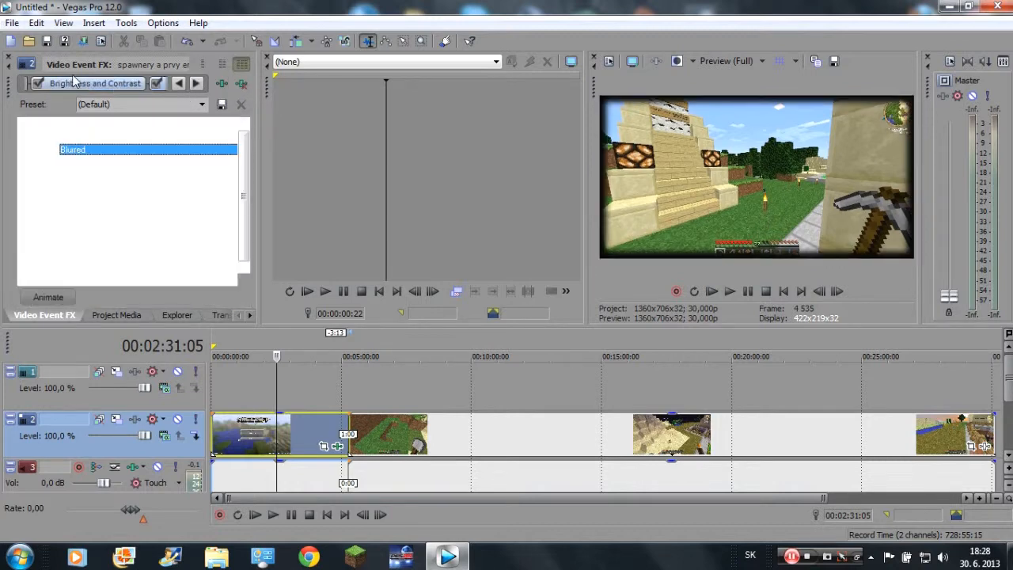
{"action": "left_click", "coordinate": [10, 57]}
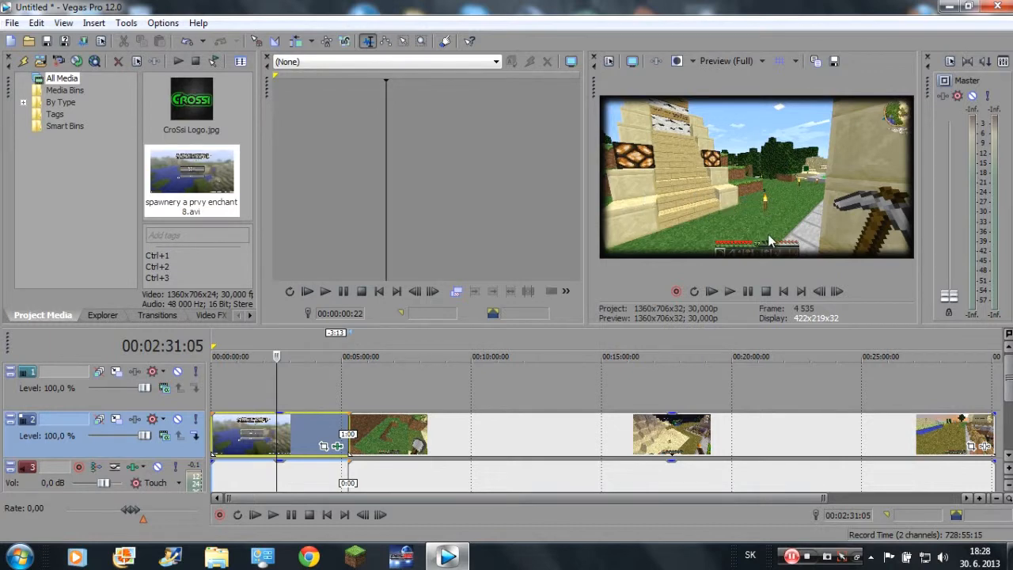
{"action": "mouse_move", "coordinate": [949, 298]}
{"action": "left_mouse_down"}
{"action": "mouse_move", "coordinate": [941, 142]}
{"action": "mouse_move", "coordinate": [946, 301]}
{"action": "left_mouse_up"}
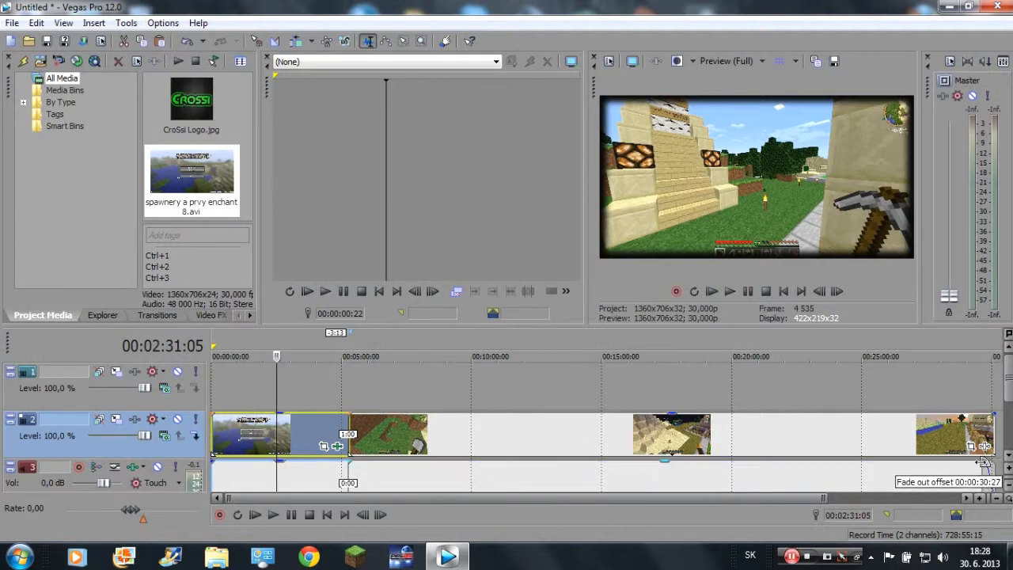
{"action": "scroll", "coordinate": [543, 420], "scroll_direction": "up", "scroll_amount": 15}
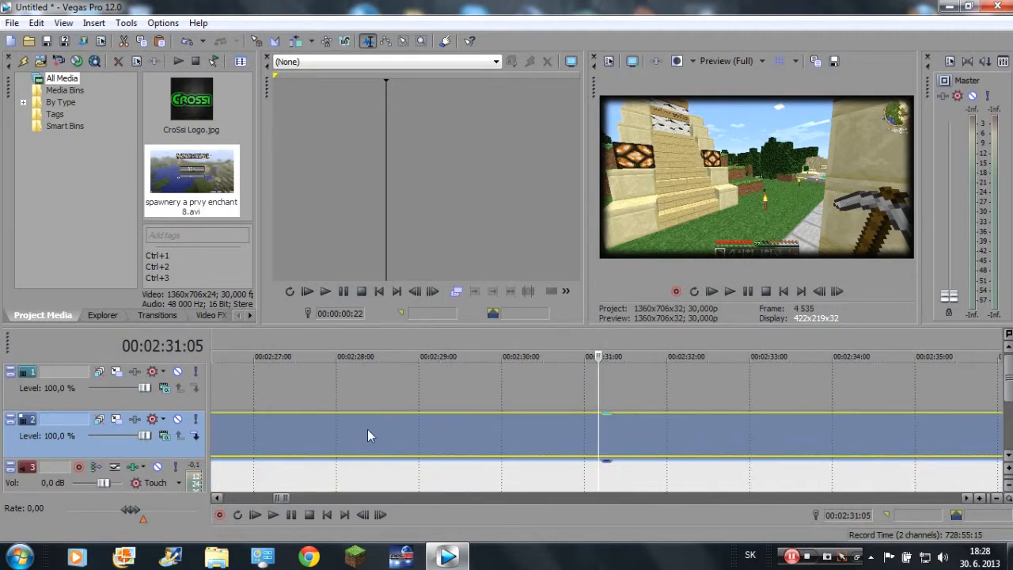
{"action": "scroll", "coordinate": [442, 459], "scroll_direction": "down", "scroll_amount": 15}
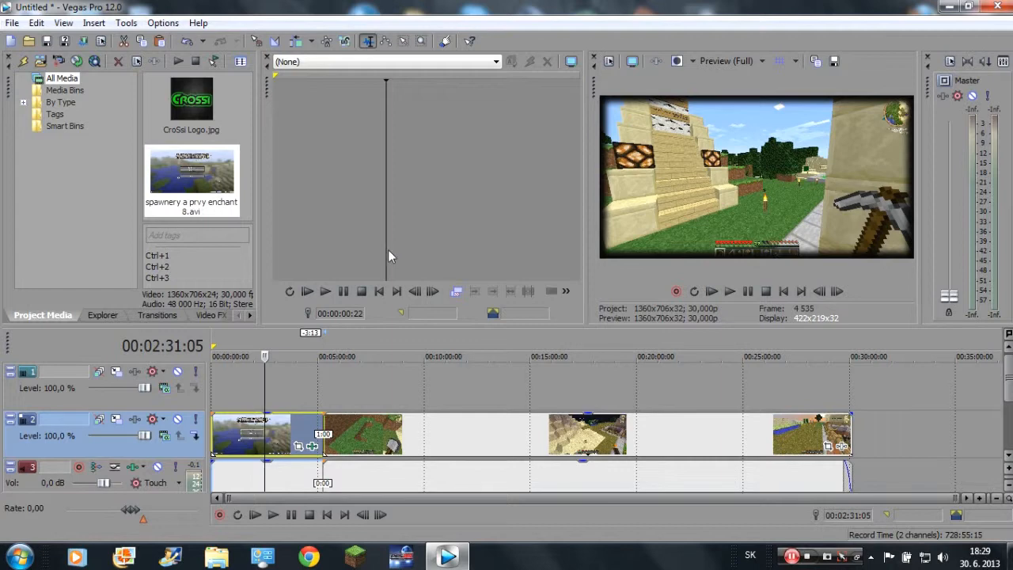
{"action": "right_click", "coordinate": [358, 443]}
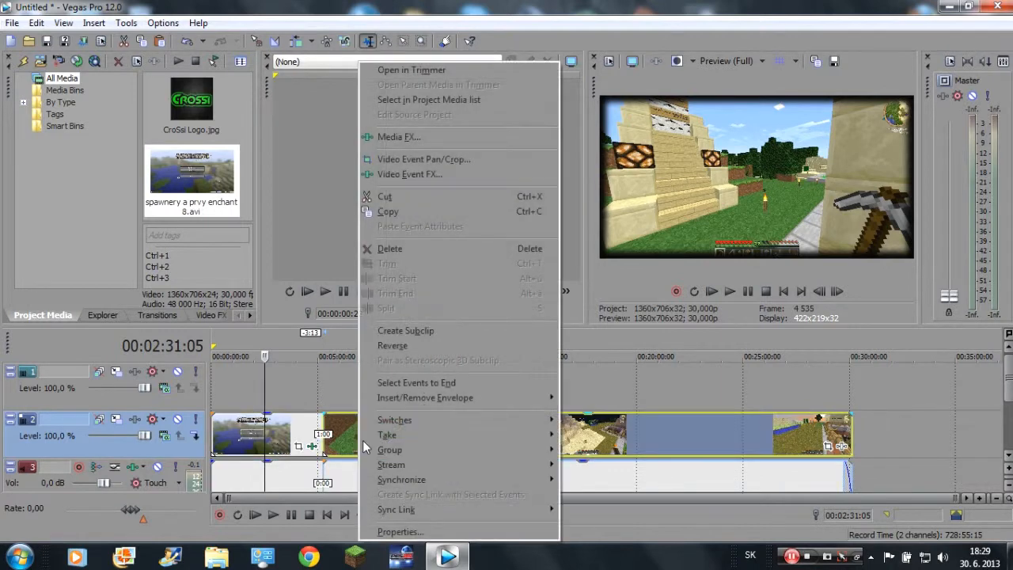
{"action": "left_click", "coordinate": [409, 174]}
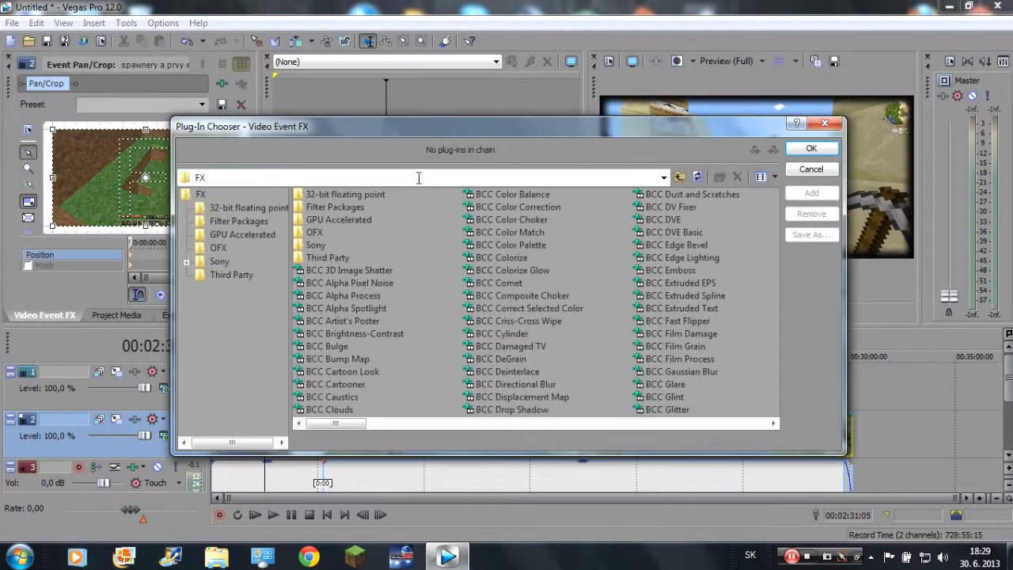
{"action": "left_click", "coordinate": [823, 124]}
{"action": "left_click", "coordinate": [7, 62]}
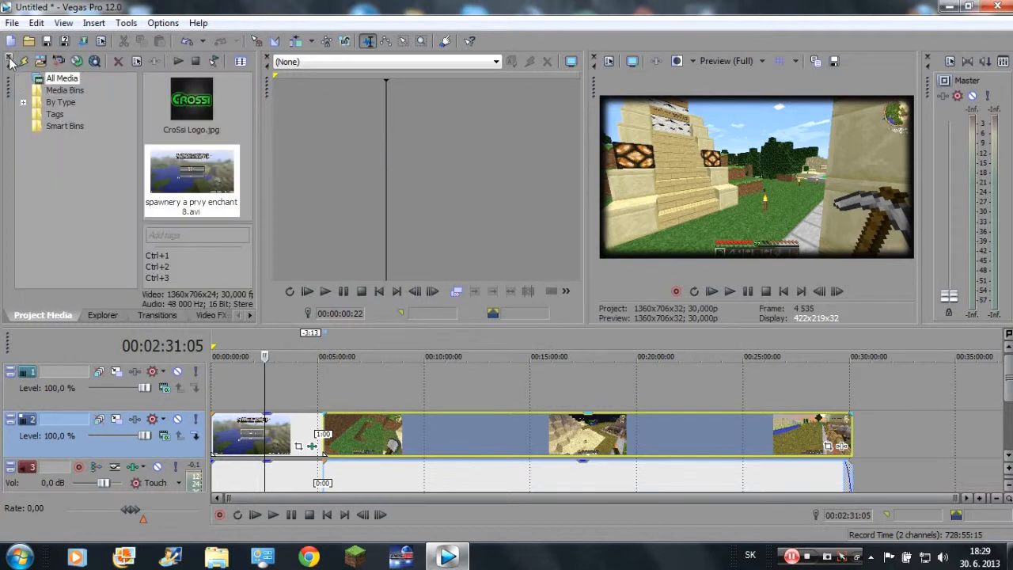
Apply the Spotlight Up (flat) preset of the Bump Map effect to the second clip and switch the effect off.
{"action": "left_click", "coordinate": [215, 315]}
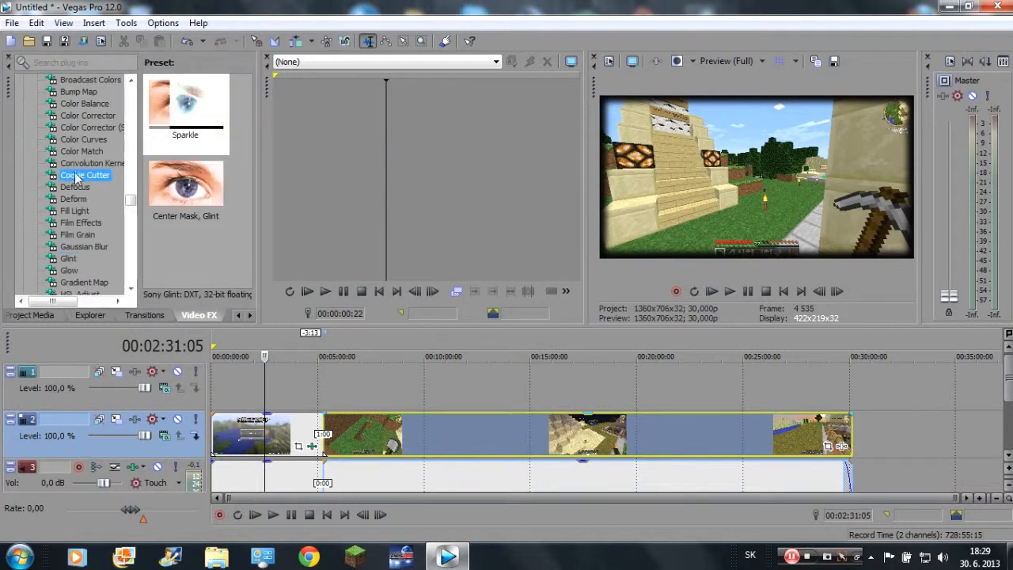
{"action": "left_click", "coordinate": [79, 175]}
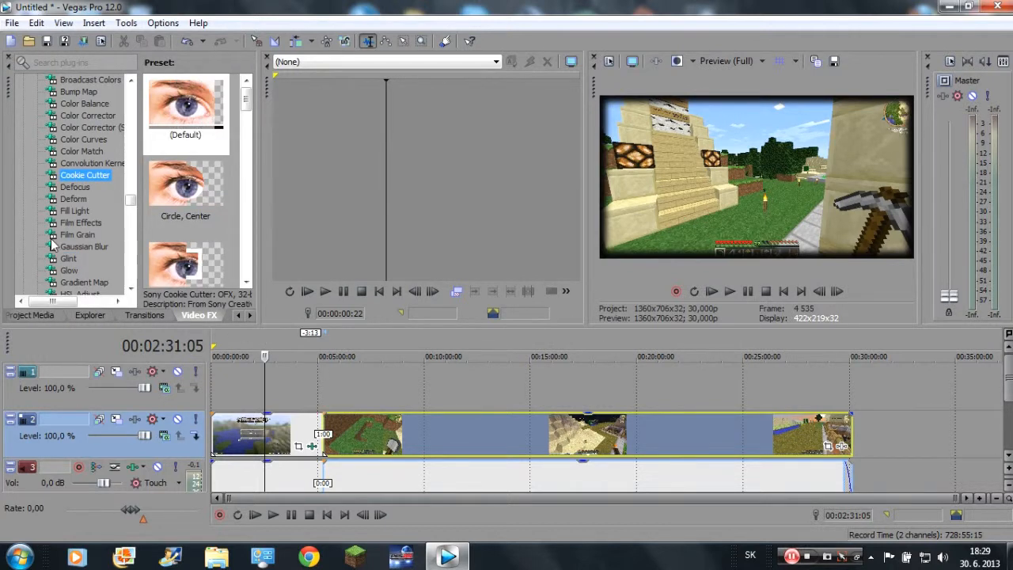
{"action": "left_click", "coordinate": [70, 211]}
{"action": "left_click", "coordinate": [74, 199]}
{"action": "left_click", "coordinate": [75, 188]}
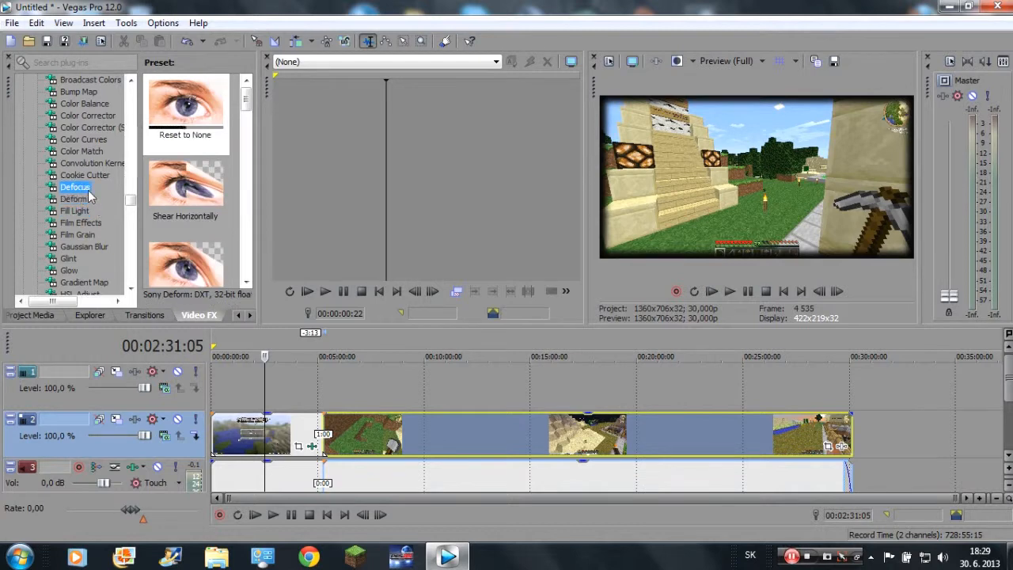
{"action": "left_click", "coordinate": [79, 93]}
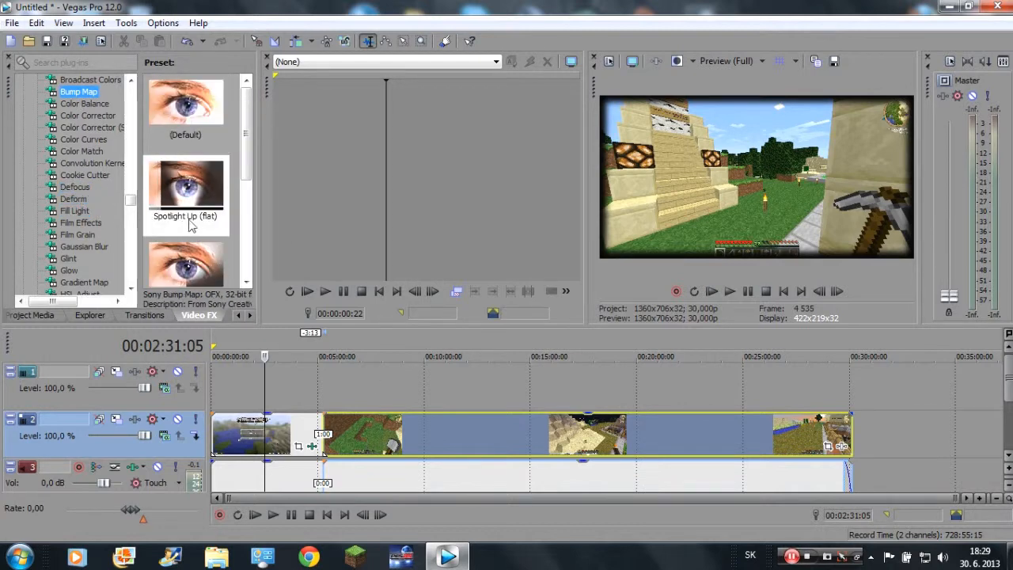
{"action": "left_click_drag", "start_coordinate": [185, 190], "coordinate": [378, 437]}
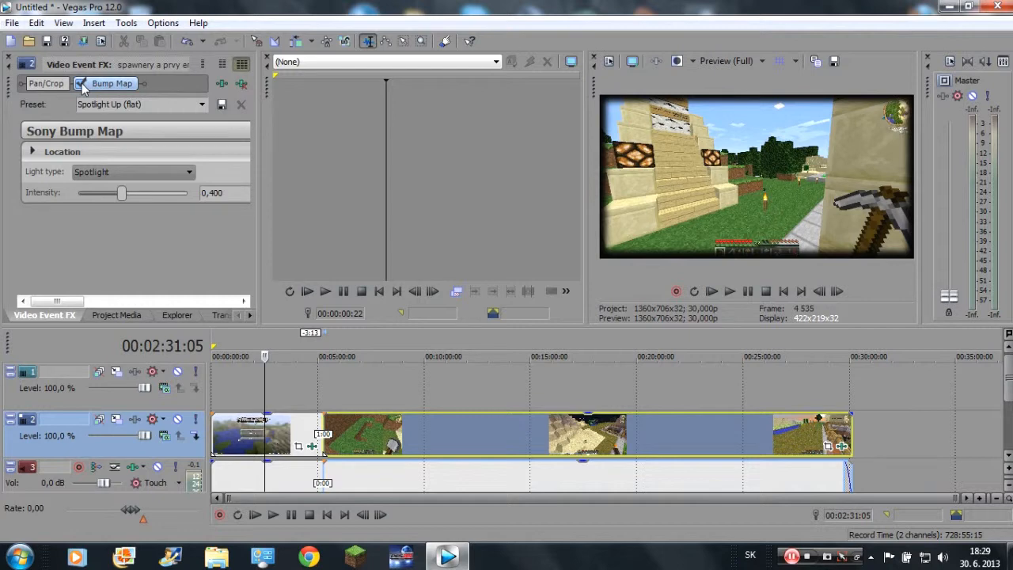
{"action": "left_click", "coordinate": [81, 84]}
{"action": "left_click", "coordinate": [10, 56]}
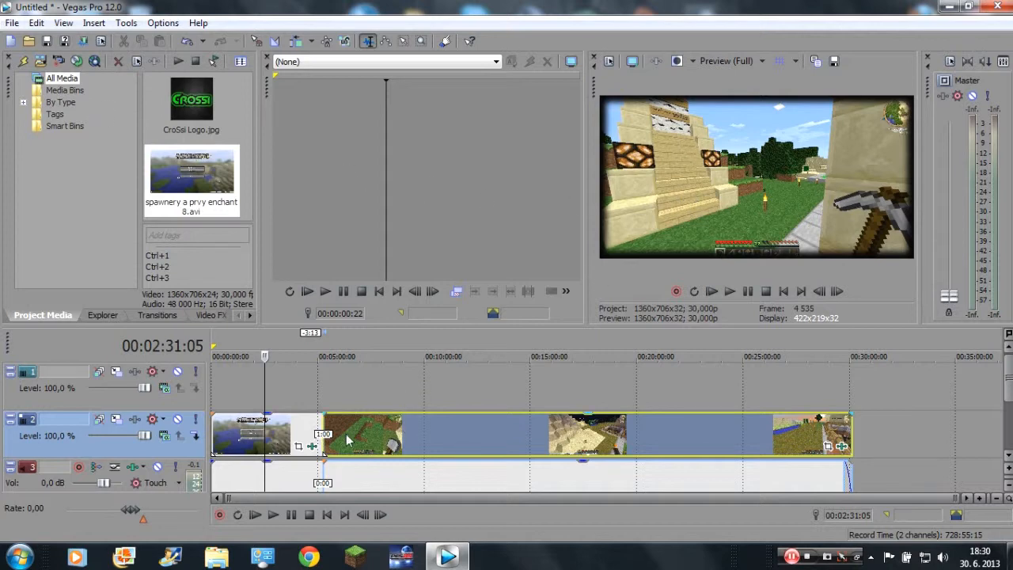
Try the Spotlight Up (flat) preset of the Bump Map effect on the first clip and remove it from the effect chain.
{"action": "left_click", "coordinate": [199, 315]}
{"action": "left_click_drag", "start_coordinate": [79, 93], "coordinate": [243, 425]}
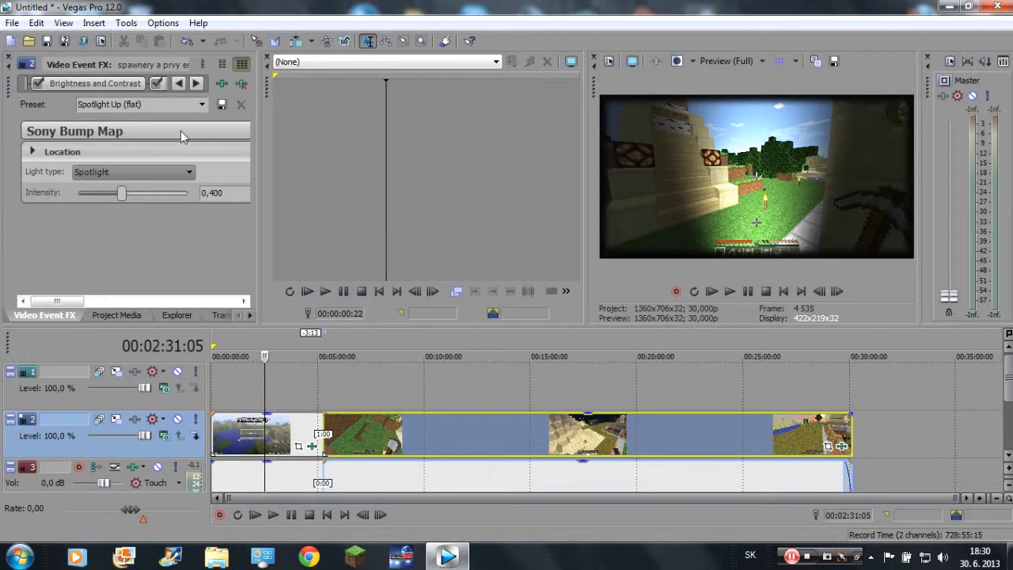
{"action": "left_click", "coordinate": [197, 84]}
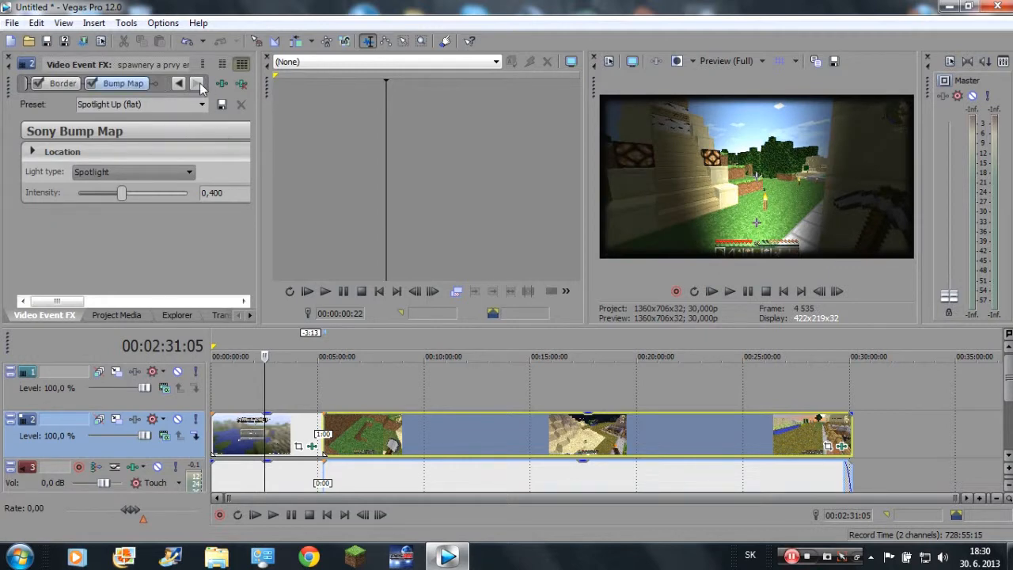
{"action": "left_click", "coordinate": [124, 83]}
{"action": "left_click", "coordinate": [240, 84]}
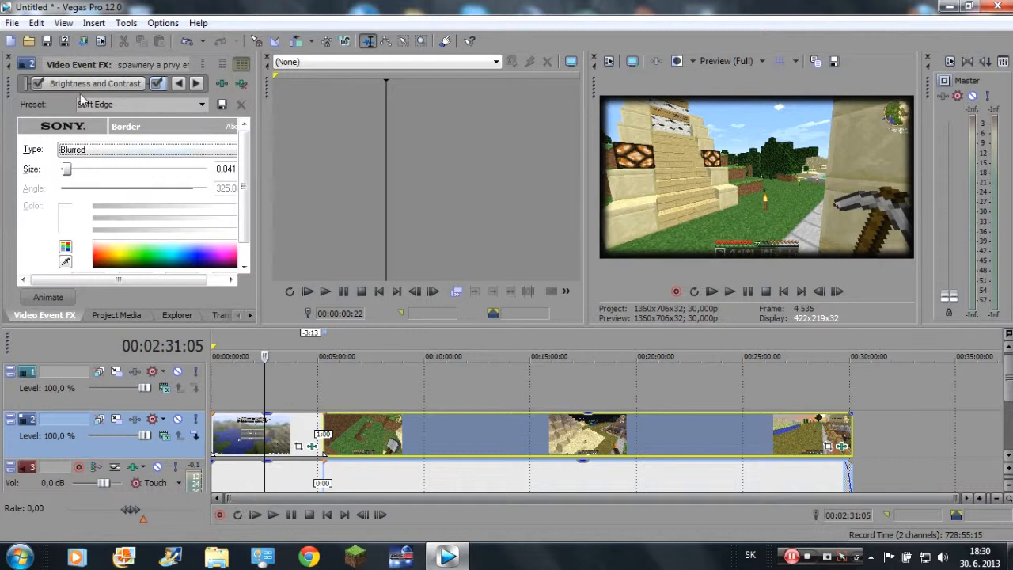
Switch the first clip's Brightness and Contrast and Border effects off and back on to compare the picture.
{"action": "left_click", "coordinate": [37, 83]}
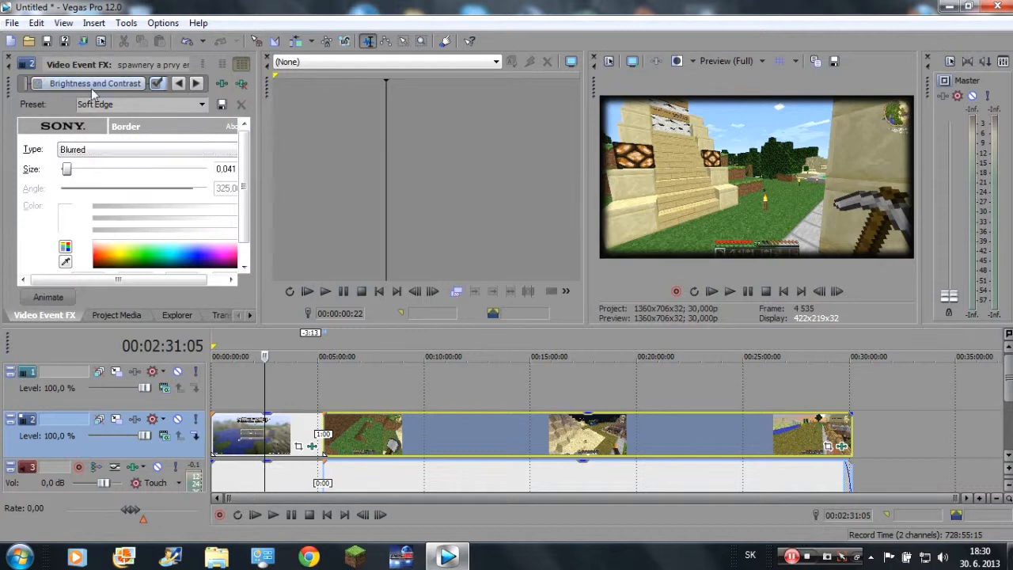
{"action": "left_click", "coordinate": [157, 85]}
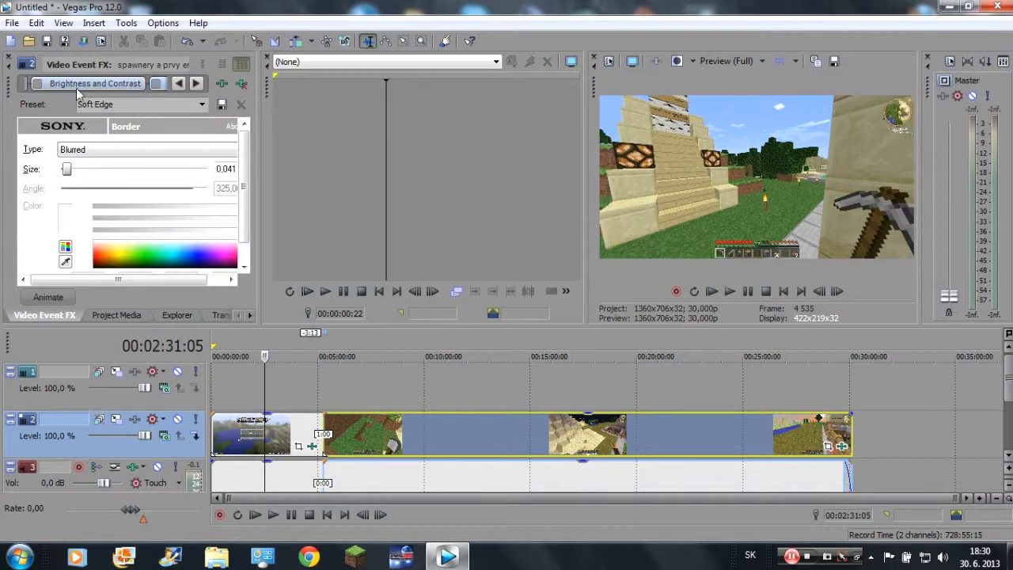
{"action": "left_click", "coordinate": [156, 84]}
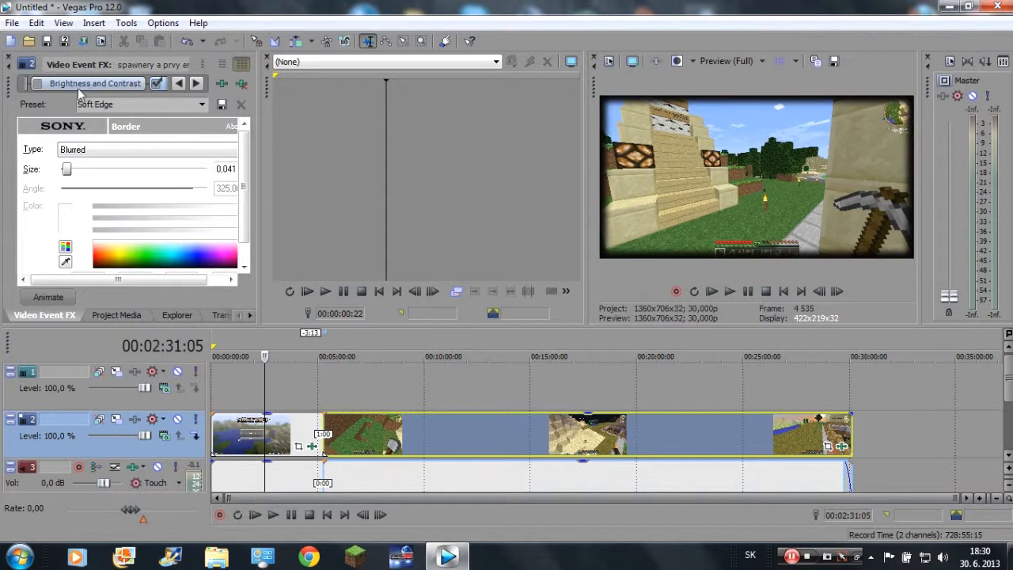
{"action": "left_click", "coordinate": [41, 84]}
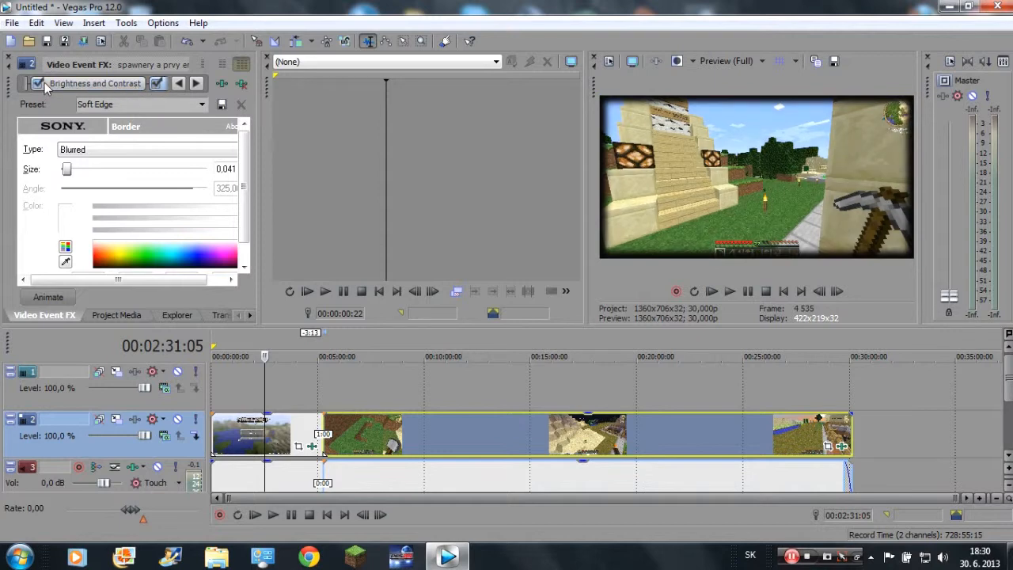